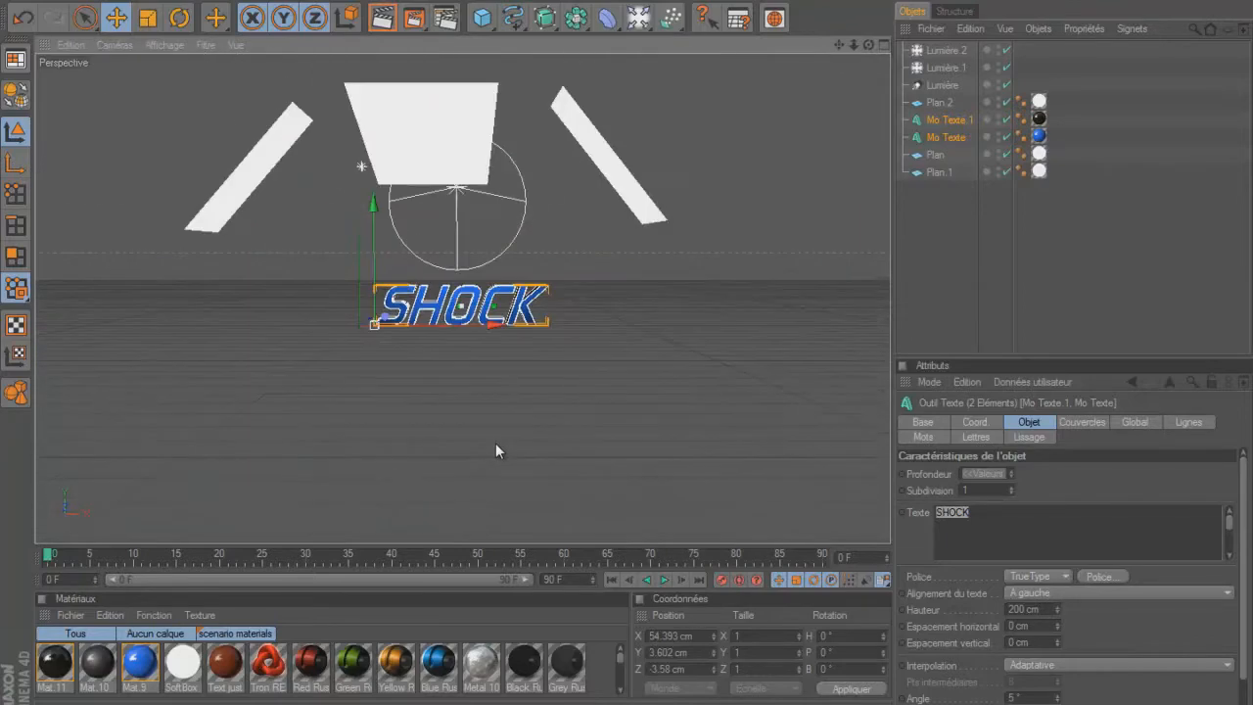
Frame the SHOCK text closely in the perspective view and deselect both text objects.
{"action": "scroll", "coordinate": [496, 443], "scroll_direction": "up", "scroll_amount": 10}
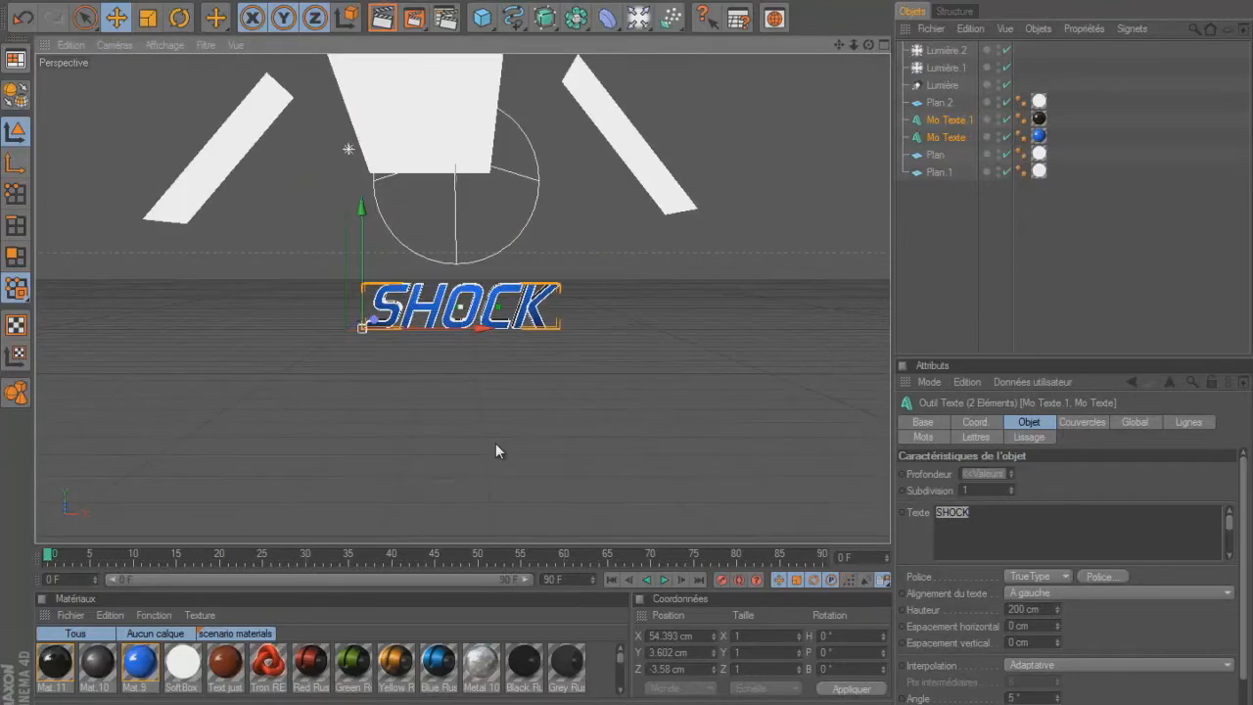
{"action": "scroll", "coordinate": [495, 443], "scroll_direction": "up", "scroll_amount": 8}
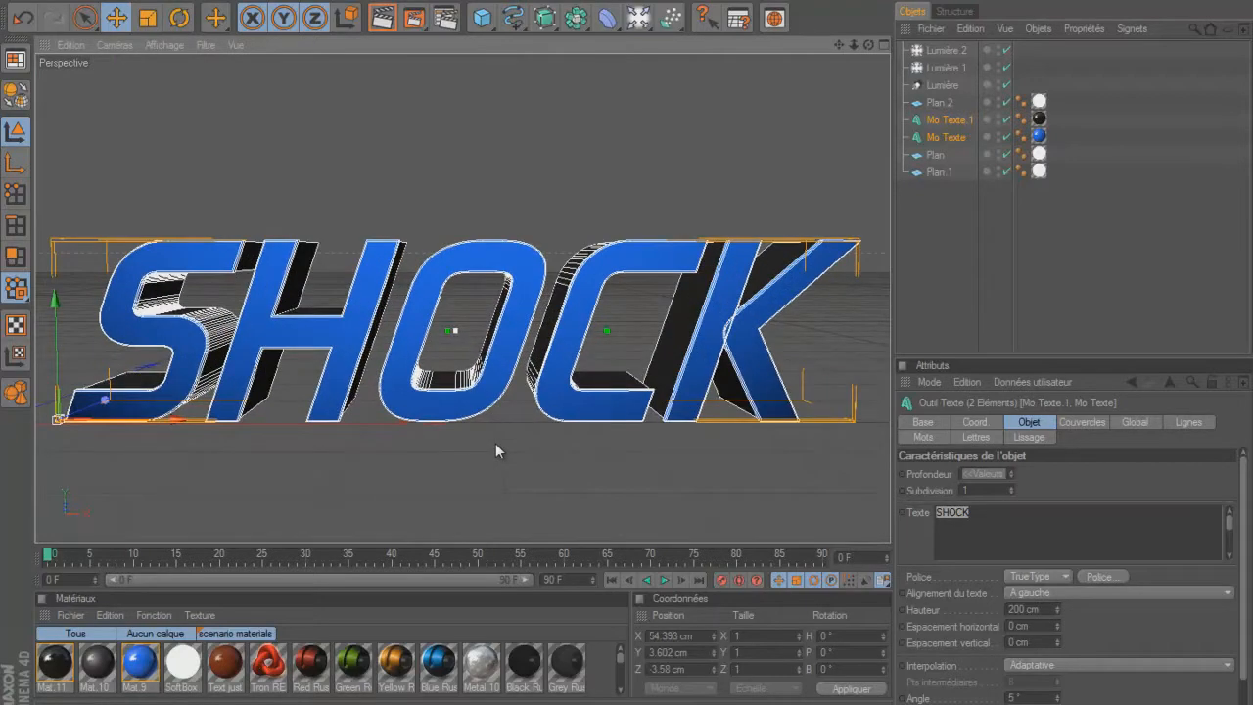
{"action": "scroll", "coordinate": [495, 444], "scroll_direction": "down", "scroll_amount": 12}
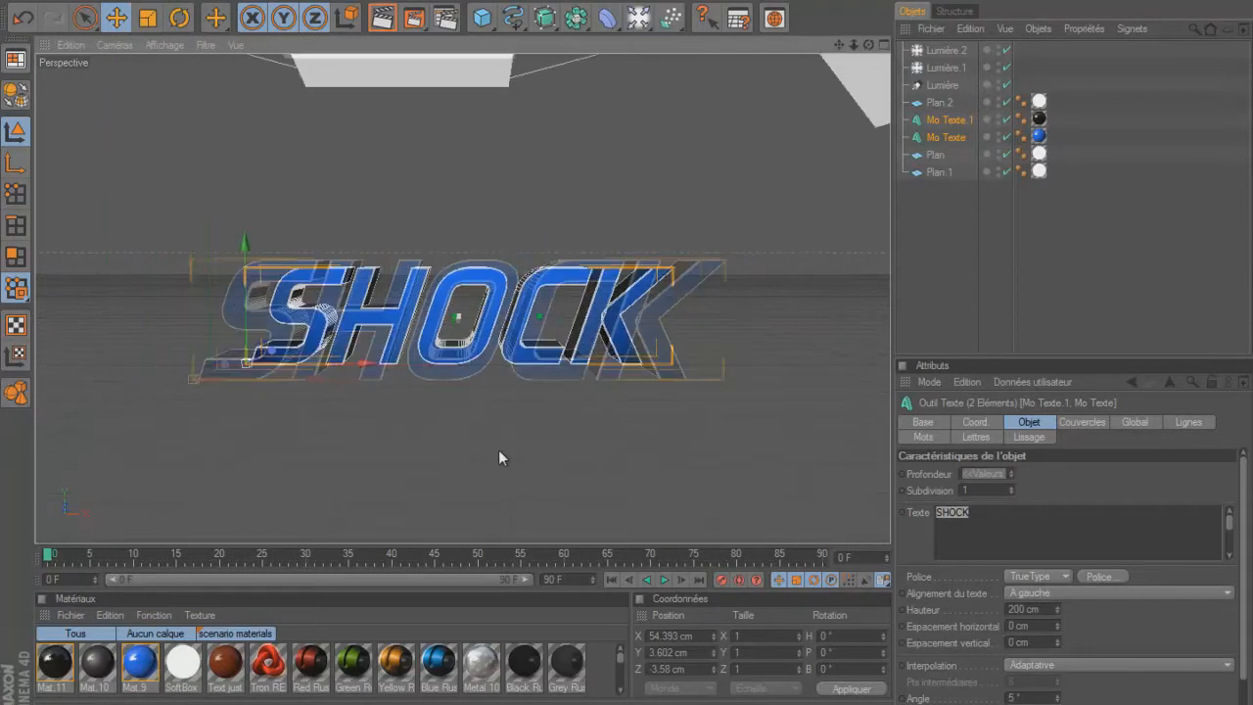
{"action": "scroll", "coordinate": [499, 455], "scroll_direction": "up", "scroll_amount": 12}
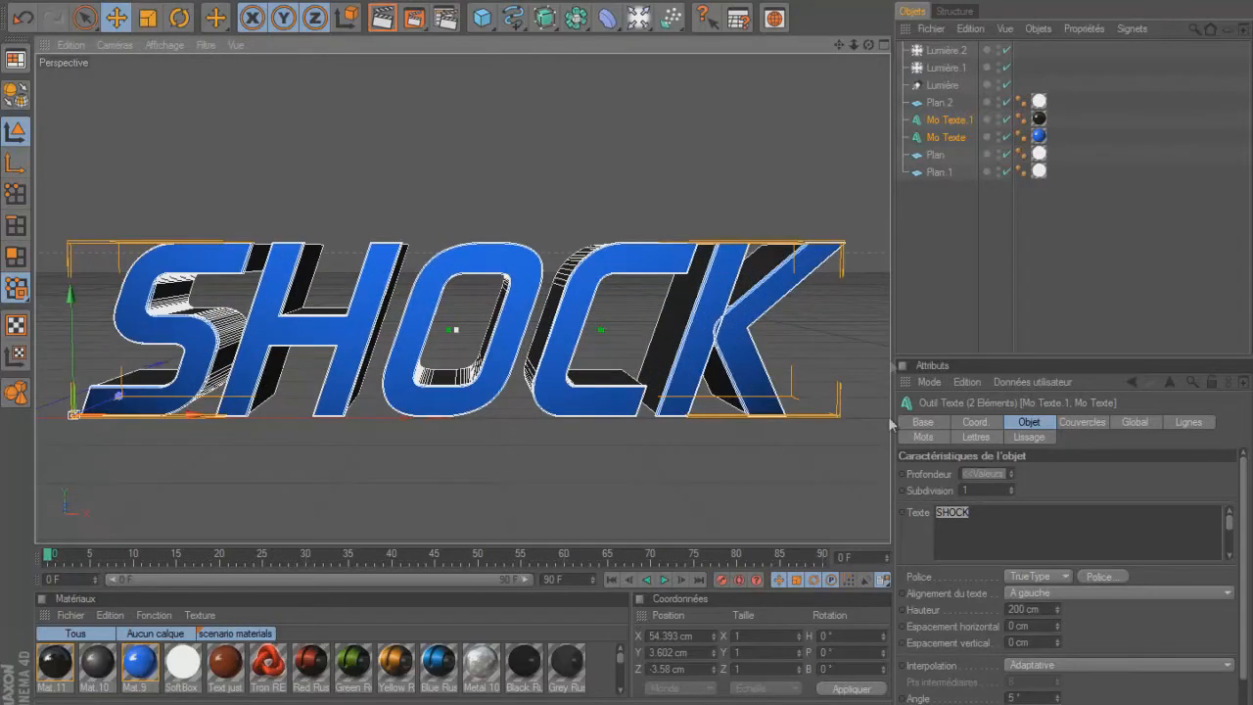
{"action": "left_click", "coordinate": [914, 332]}
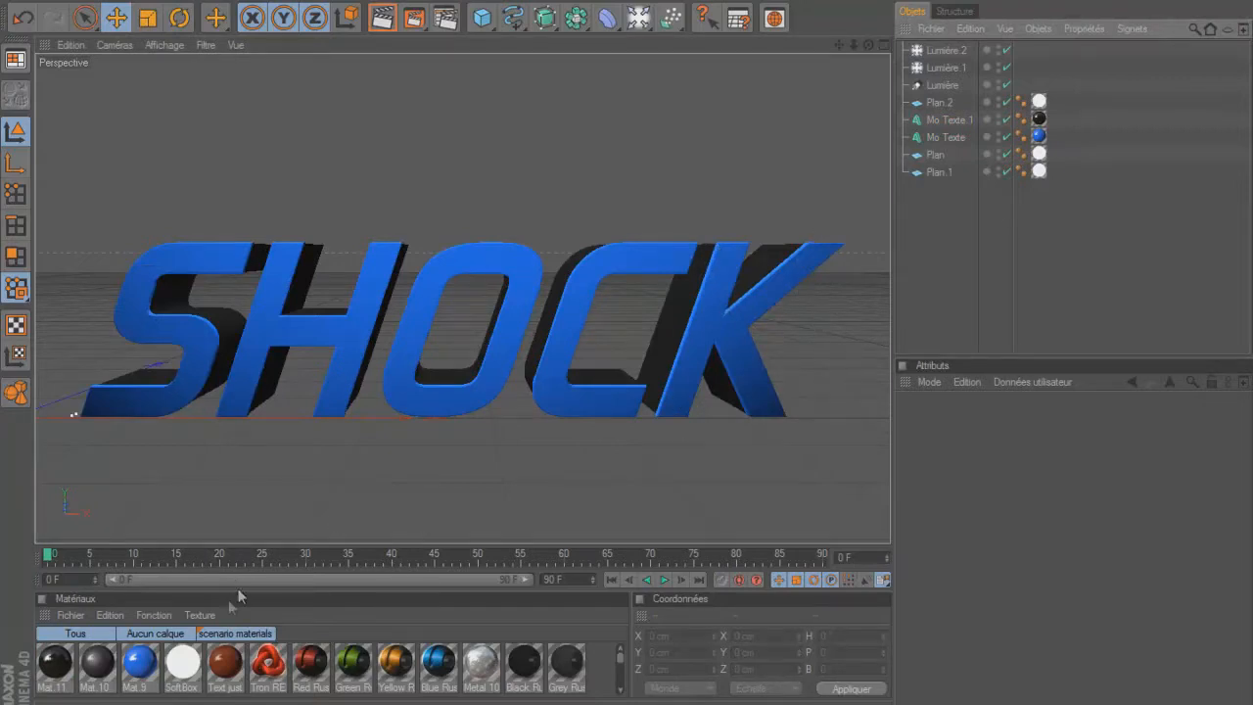
Set the SoftBox material's luminescence intensity to 200% and render the perspective view.
{"action": "left_click", "coordinate": [184, 666]}
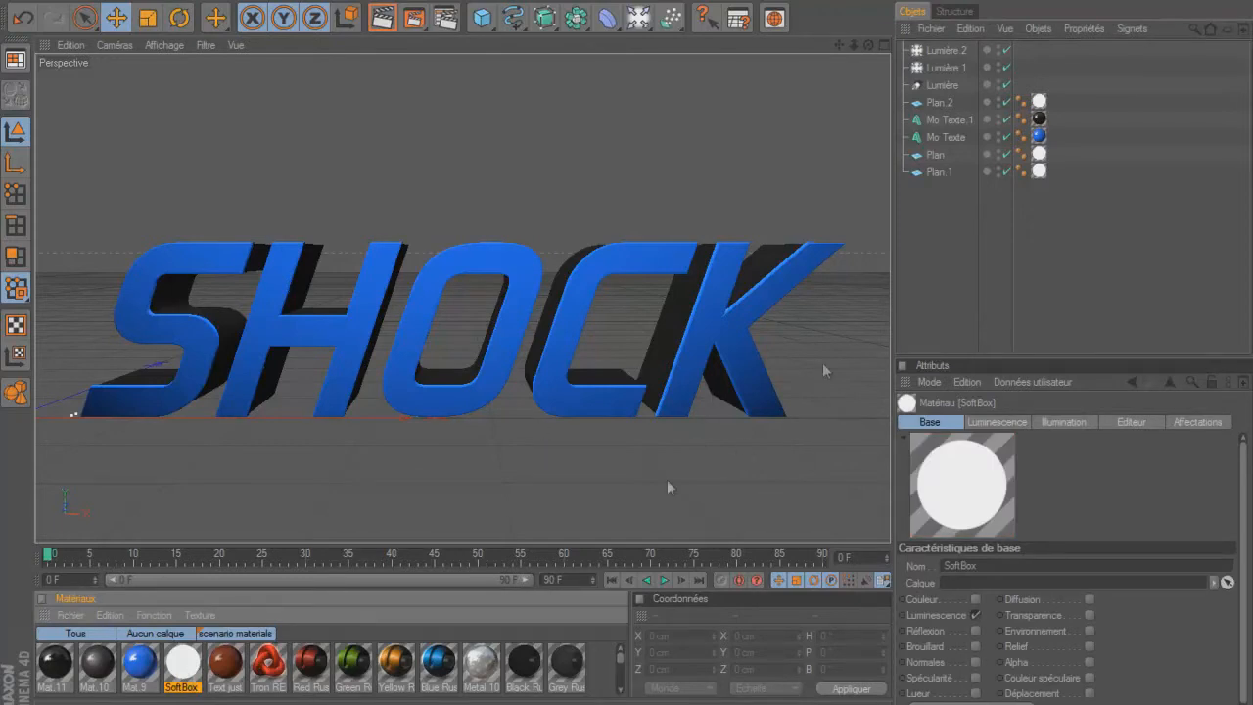
{"action": "double_click", "coordinate": [183, 664]}
{"action": "left_click", "coordinate": [342, 292]}
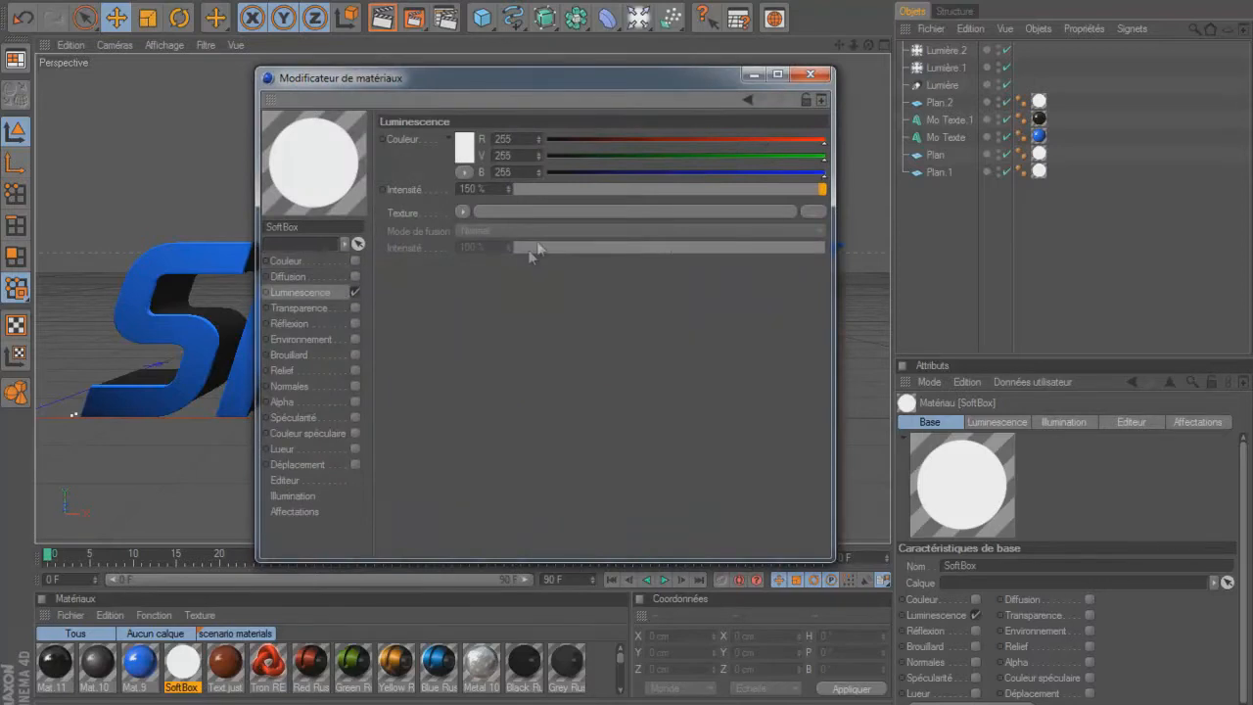
{"action": "left_click", "coordinate": [500, 189]}
{"action": "key", "text": "ctrl+a"}
{"action": "type", "text": "200"}
{"action": "left_click", "coordinate": [812, 74]}
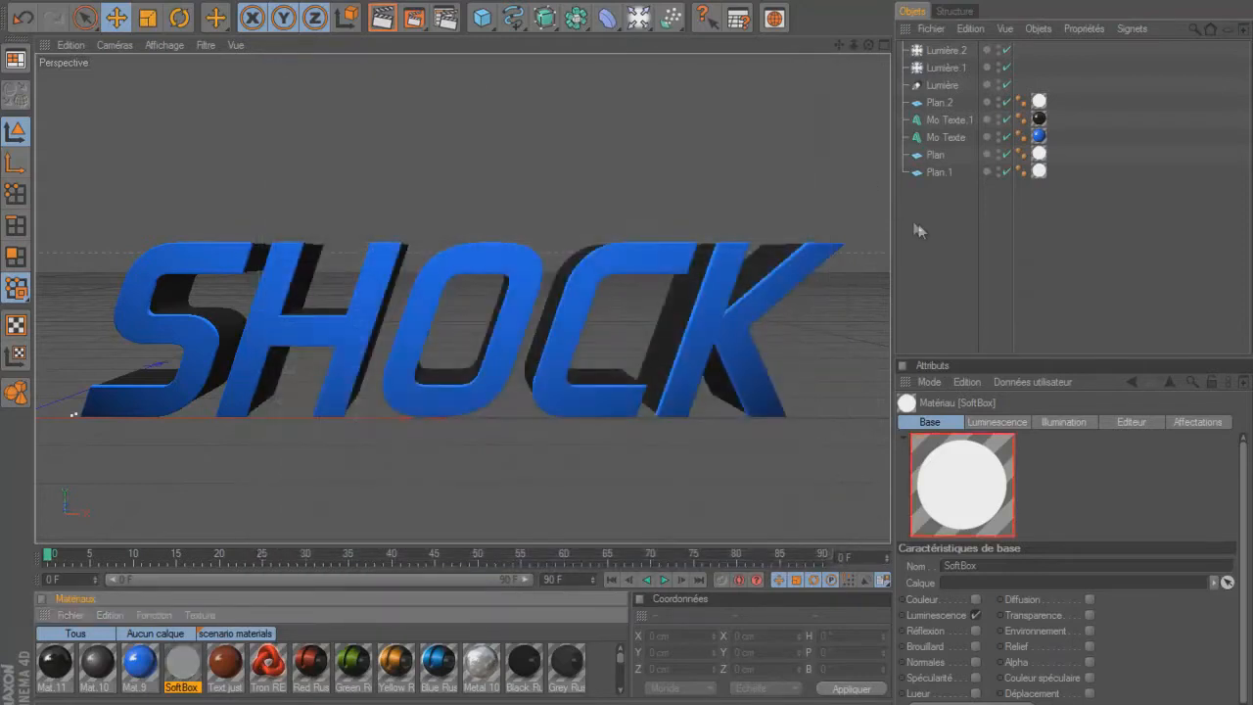
{"action": "left_click", "coordinate": [383, 21]}
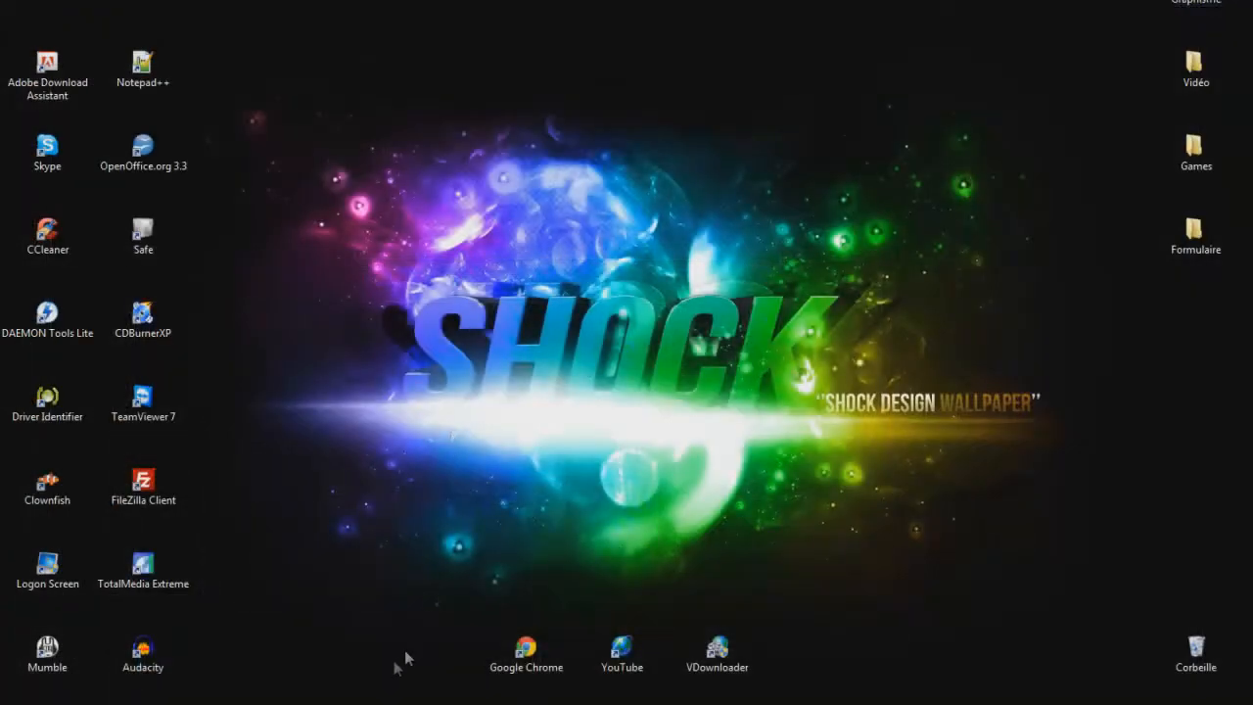
Switch to Photoshop and examine the side text artwork and overall layout of TemplateWater.psd.
{"action": "mouse_move", "coordinate": [350, 699]}
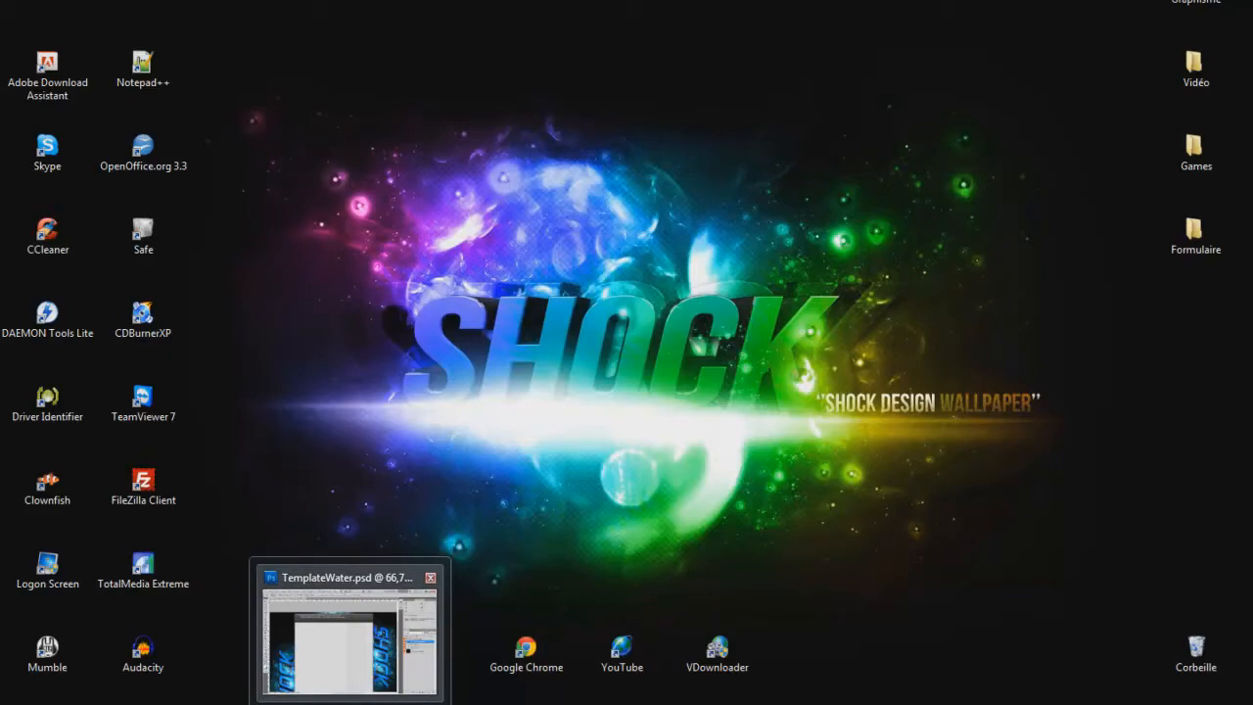
{"action": "left_click", "coordinate": [349, 631]}
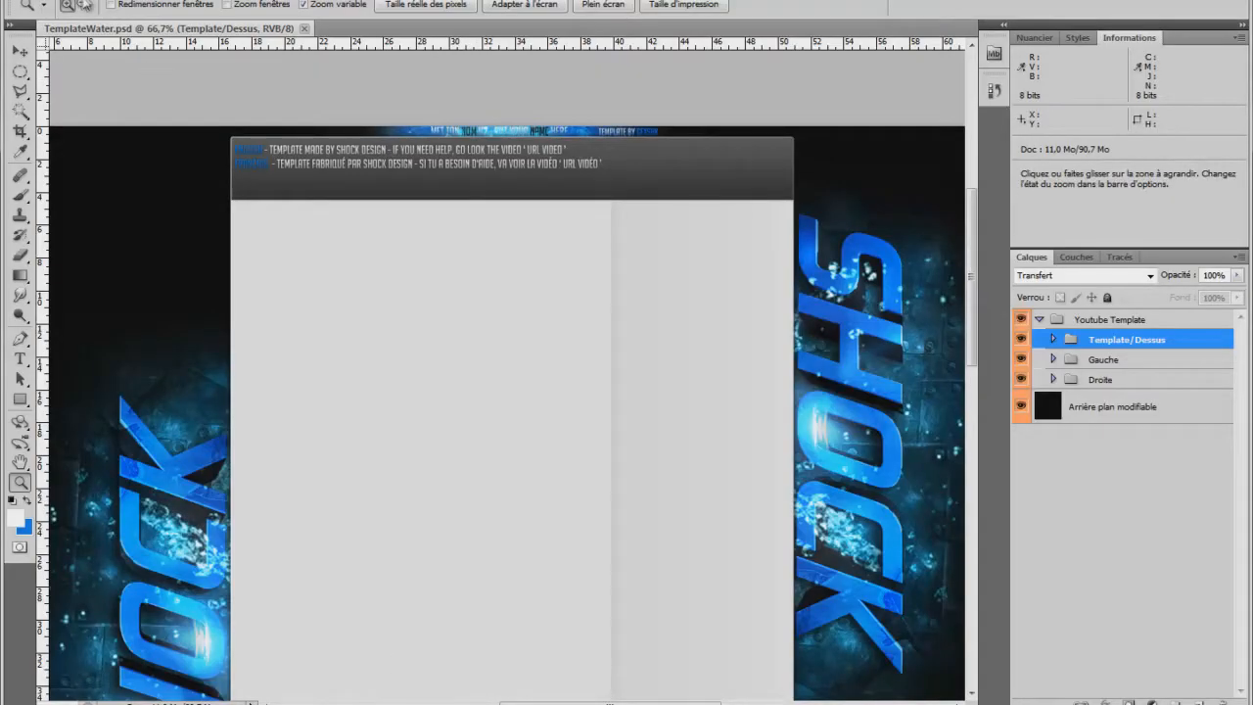
{"action": "left_click", "coordinate": [84, 5]}
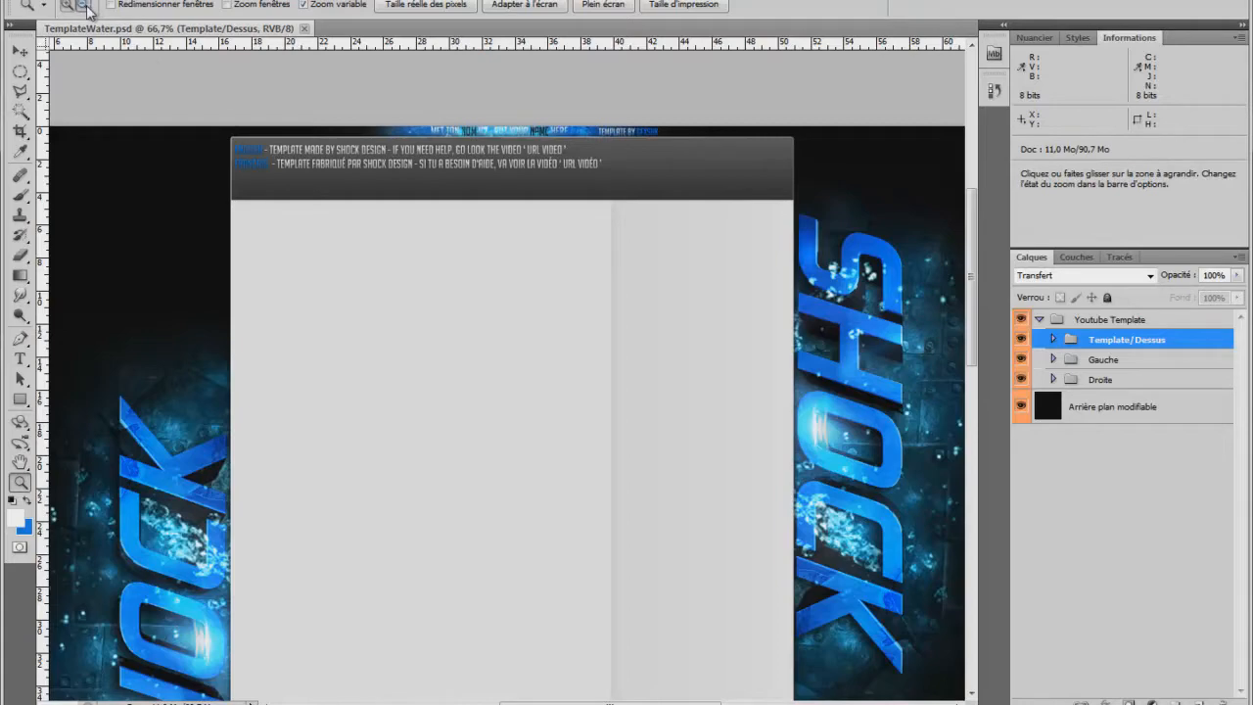
{"action": "left_click", "coordinate": [297, 159]}
{"action": "left_click", "coordinate": [528, 271]}
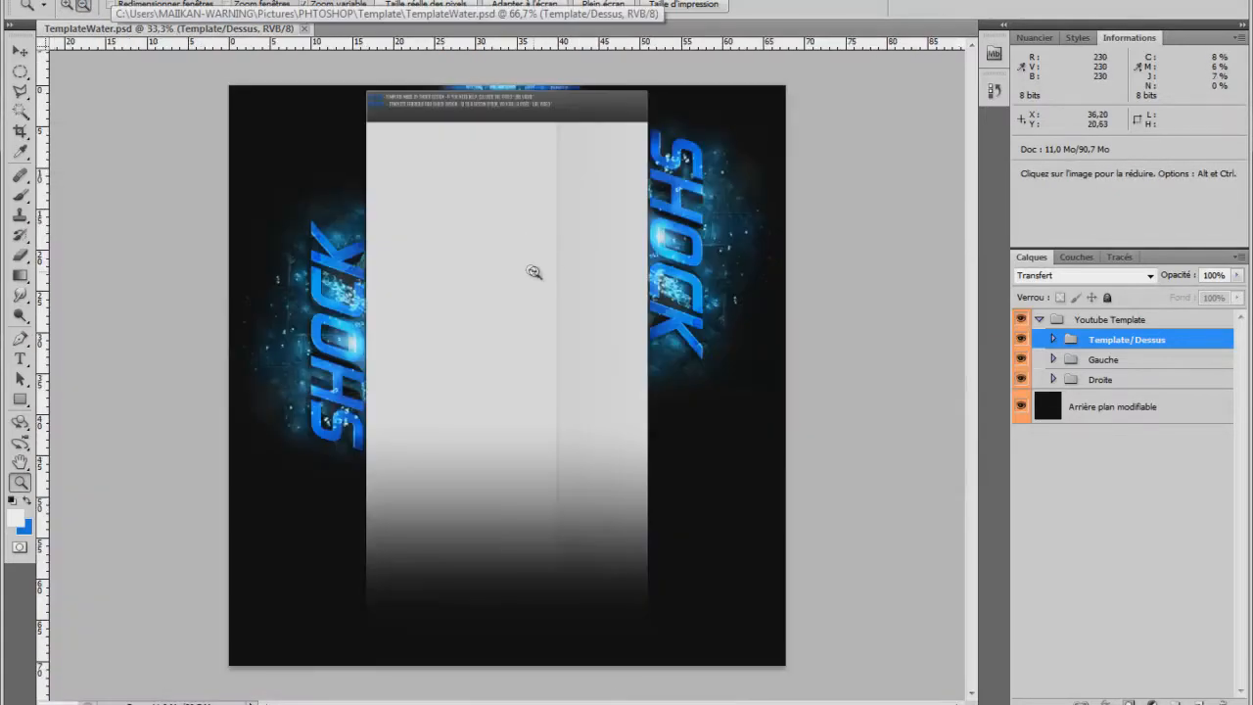
{"action": "left_click", "coordinate": [68, 5]}
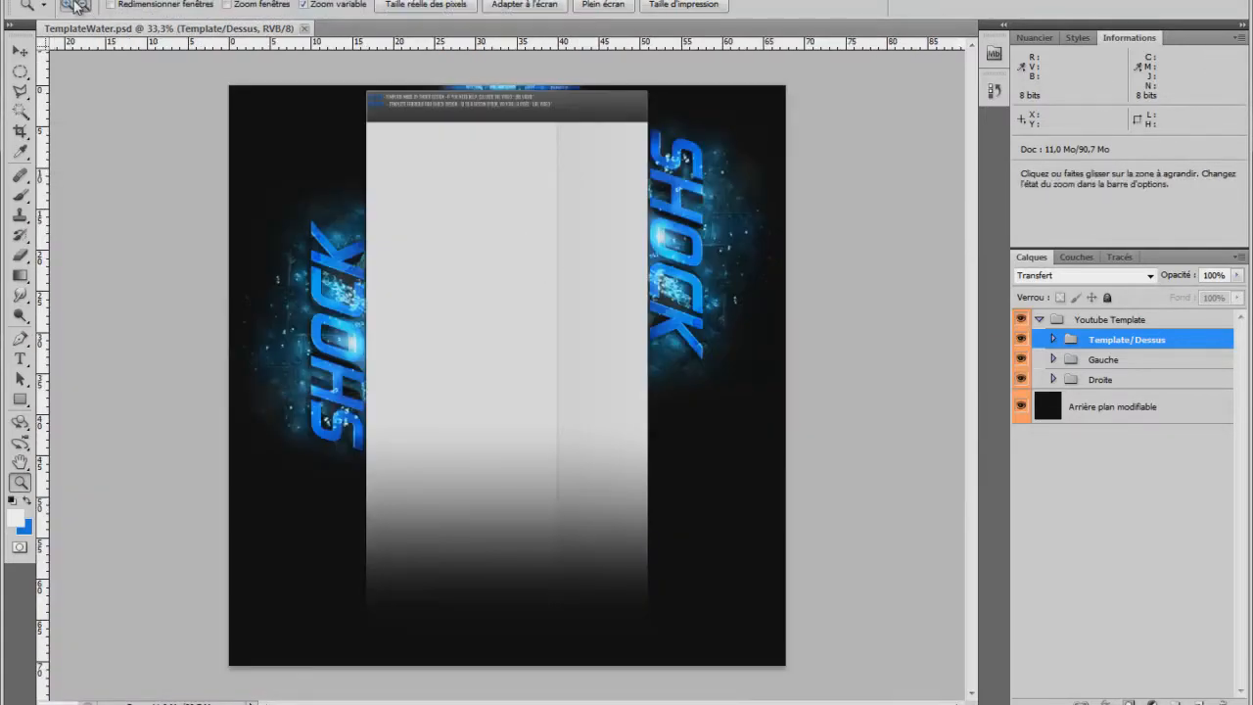
{"action": "left_click", "coordinate": [694, 240]}
{"action": "scroll", "coordinate": [695, 241], "scroll_direction": "up", "scroll_amount": 7}
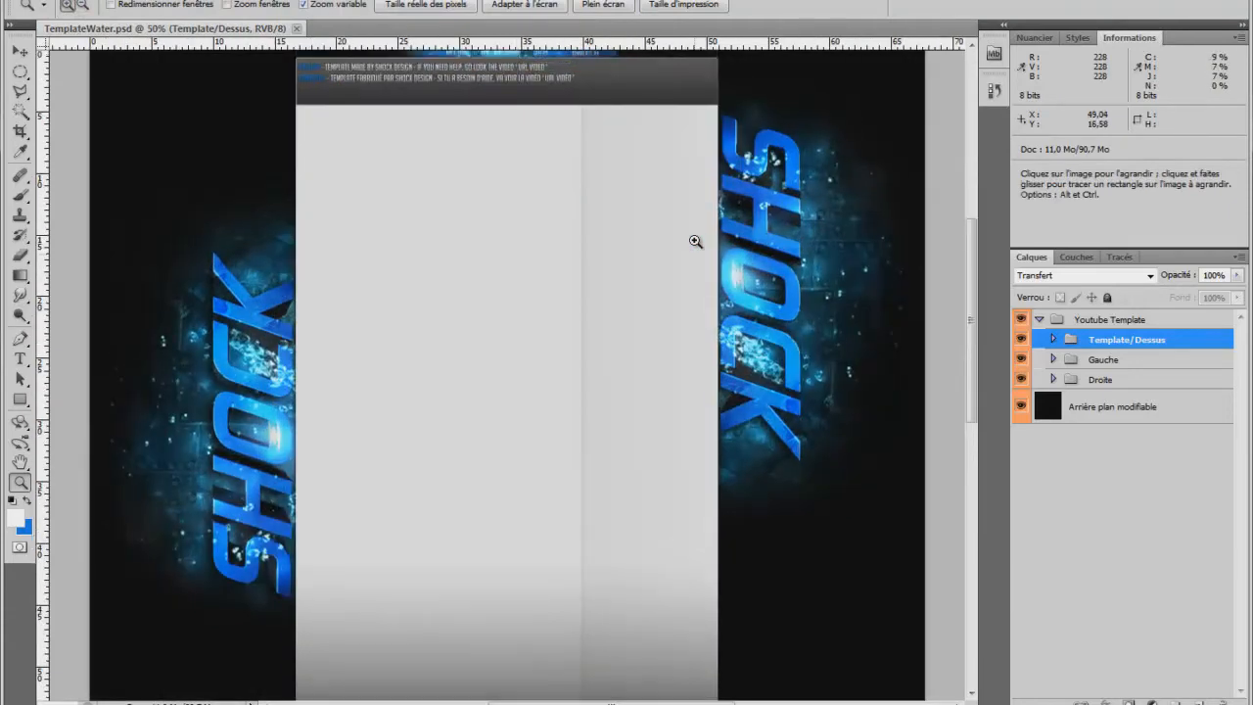
{"action": "scroll", "coordinate": [695, 241], "scroll_direction": "up", "scroll_amount": 3}
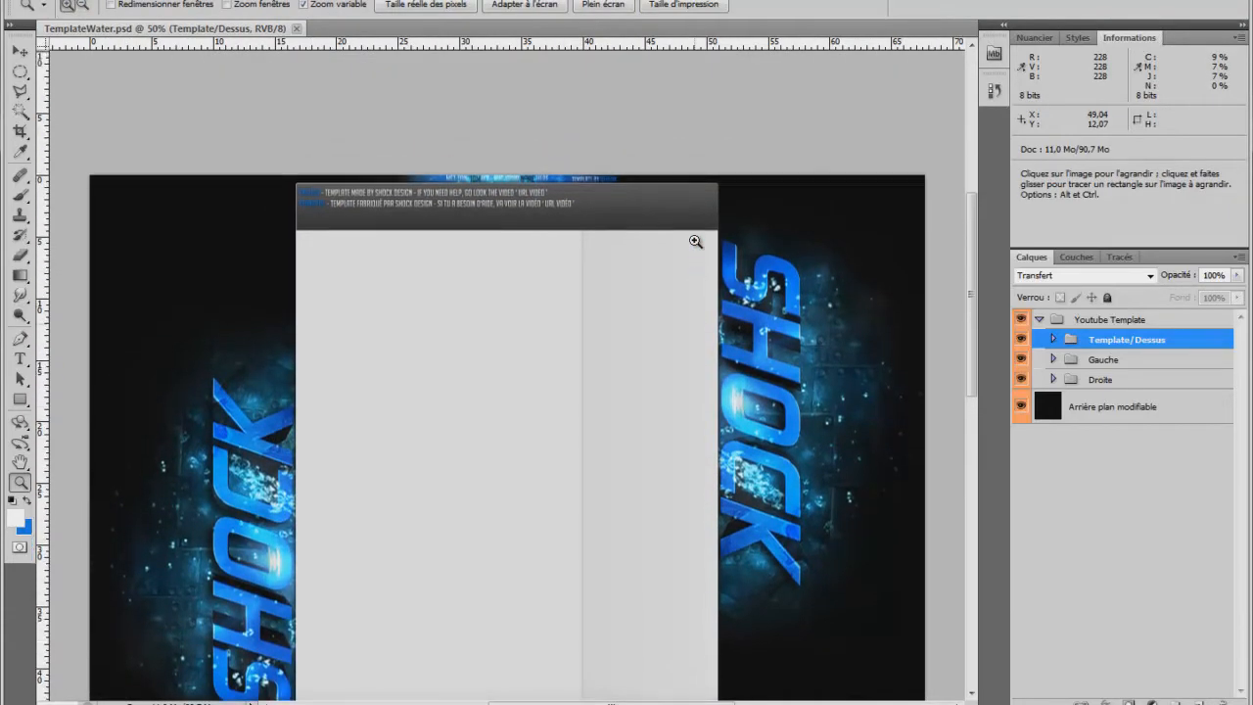
{"action": "scroll", "coordinate": [695, 241], "scroll_direction": "down", "scroll_amount": 8}
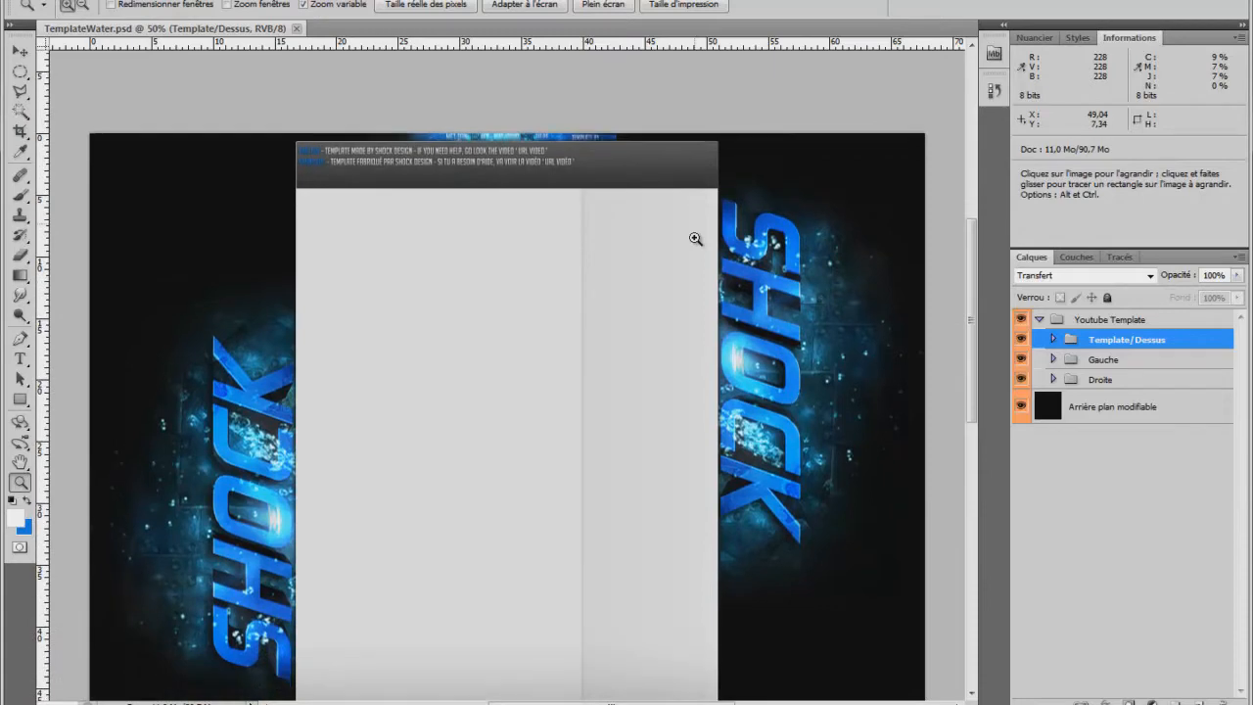
{"action": "scroll", "coordinate": [695, 239], "scroll_direction": "down", "scroll_amount": 3}
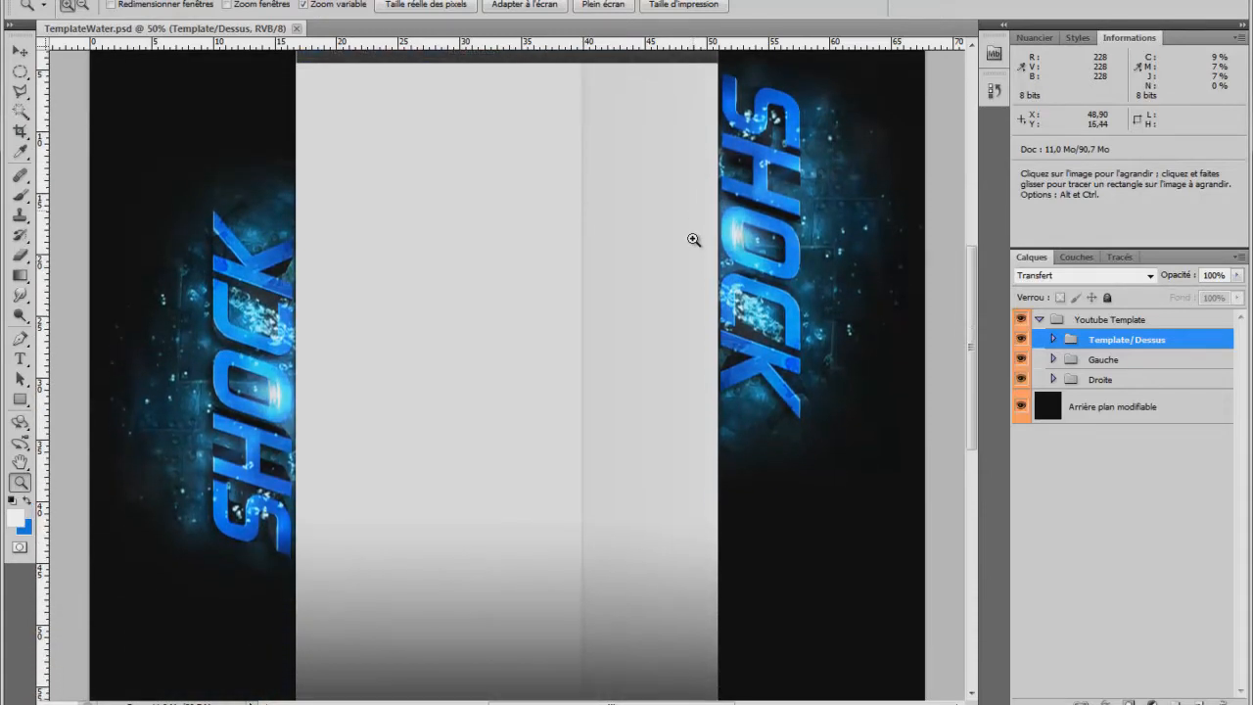
{"action": "scroll", "coordinate": [693, 239], "scroll_direction": "up", "scroll_amount": 5}
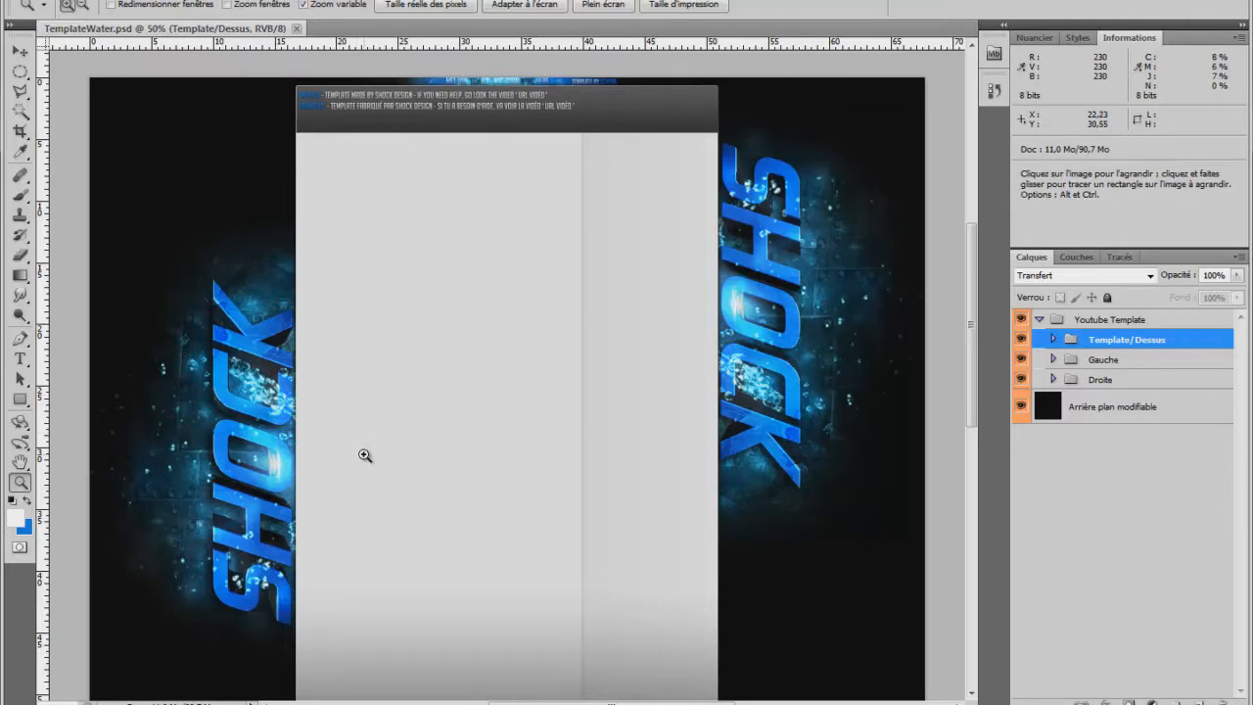
Expand the Gauche layer group and toggle the Shock1 layer's visibility to check which text it holds.
{"action": "left_click", "coordinate": [1053, 360]}
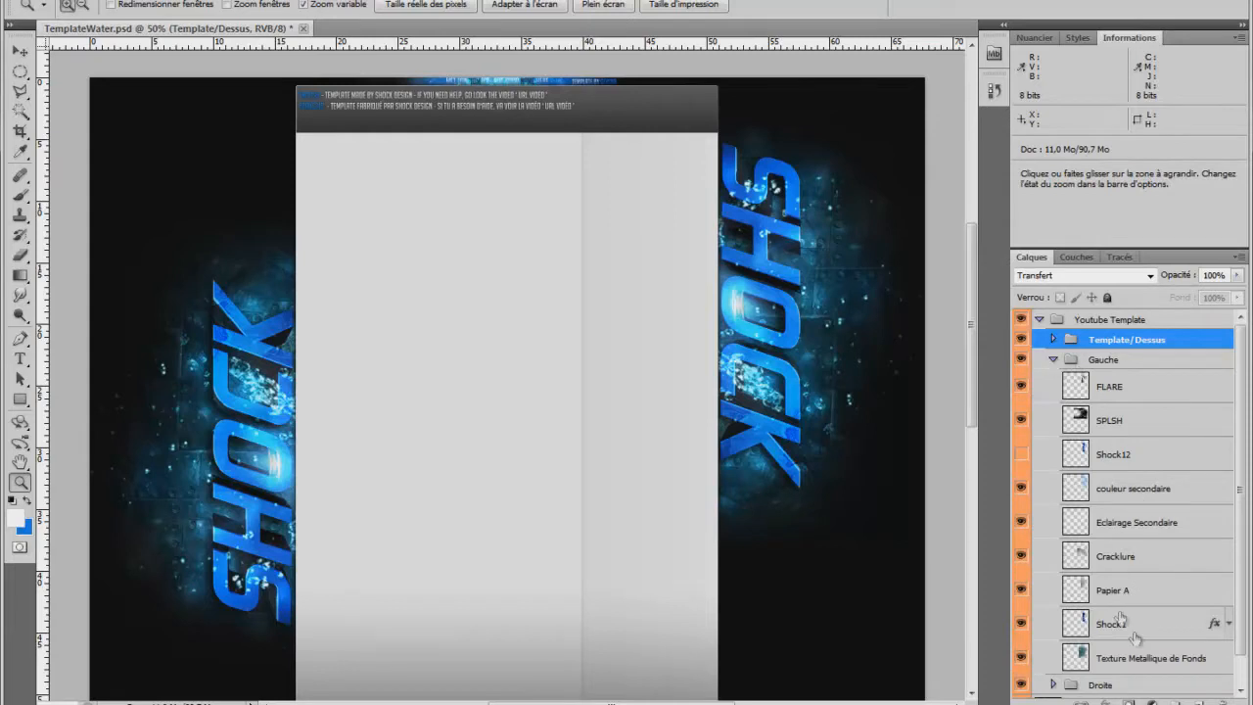
{"action": "left_click", "coordinate": [1052, 631]}
{"action": "left_click", "coordinate": [1021, 627]}
{"action": "left_click", "coordinate": [1021, 627]}
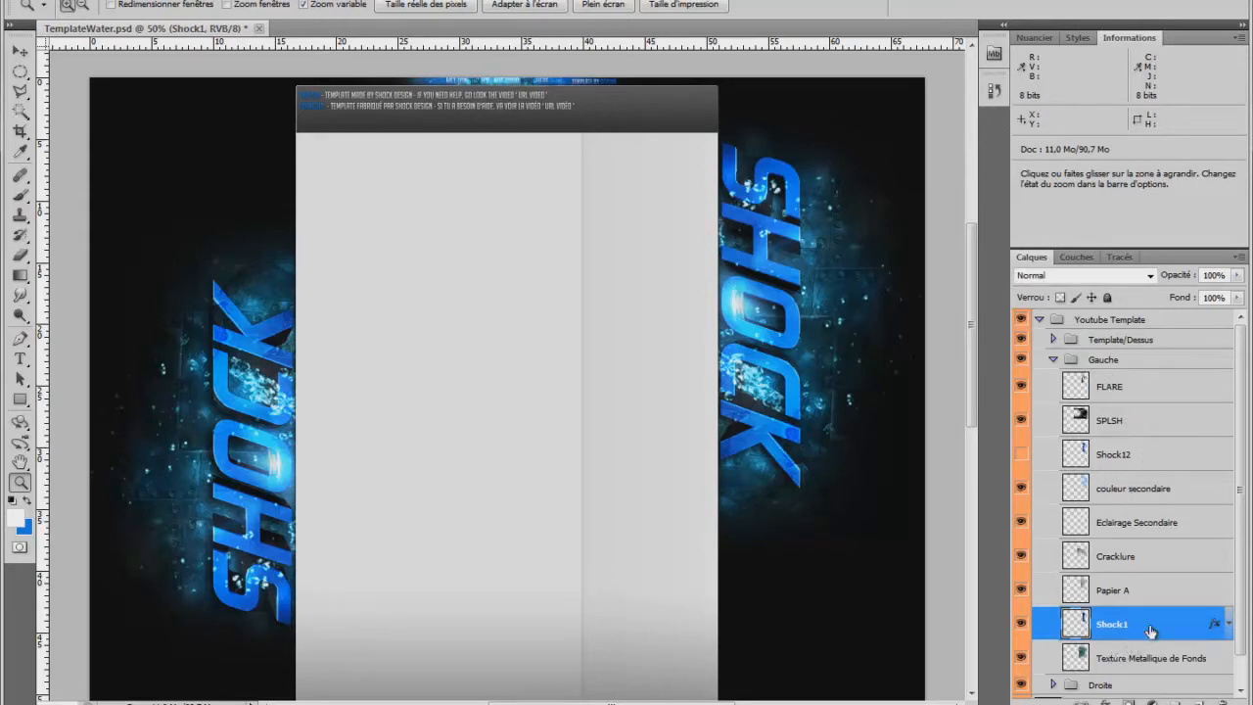
{"action": "left_click", "coordinate": [1021, 624]}
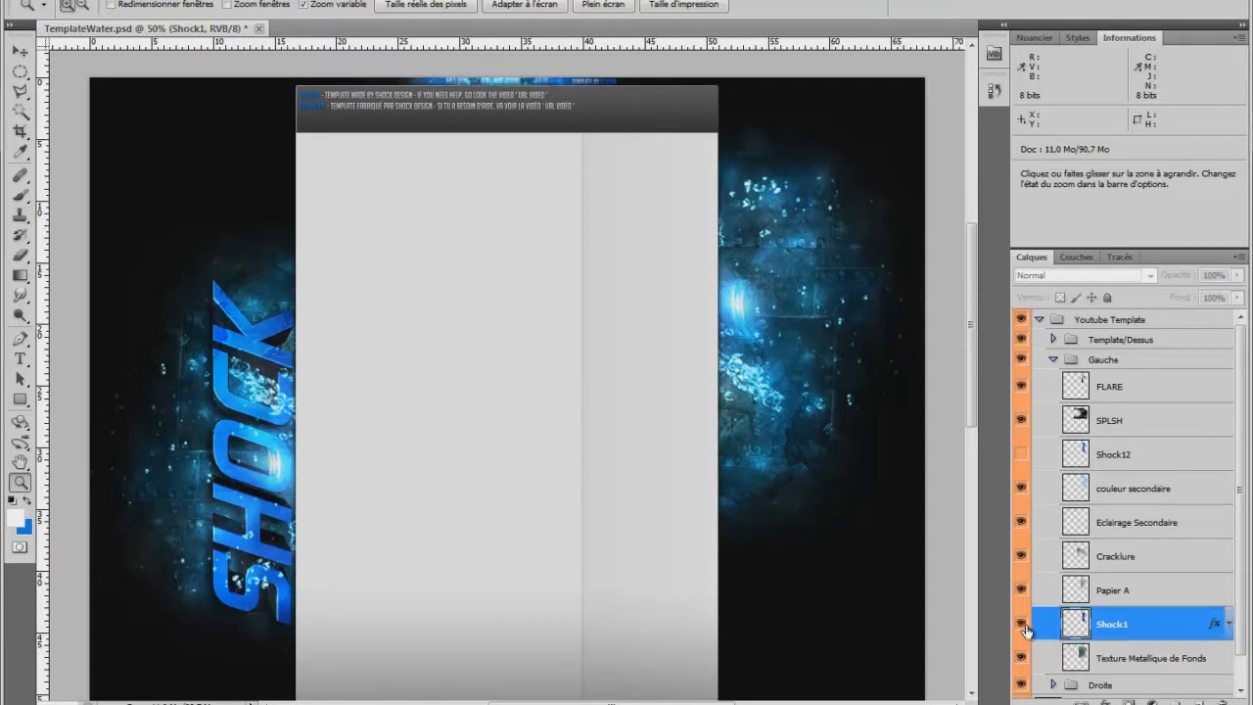
{"action": "left_click", "coordinate": [1022, 624]}
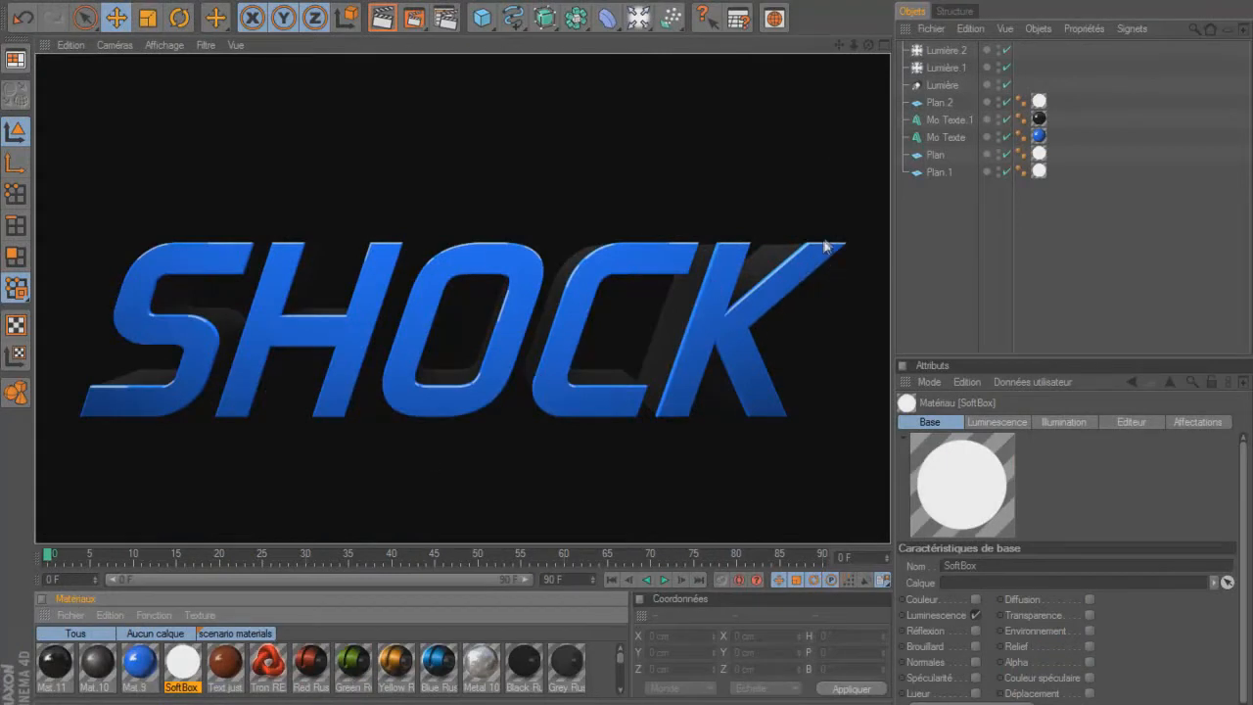
Switch back to Cinema 4D and change the text of both Mo Texte objects to mouch.
{"action": "left_click", "coordinate": [658, 343]}
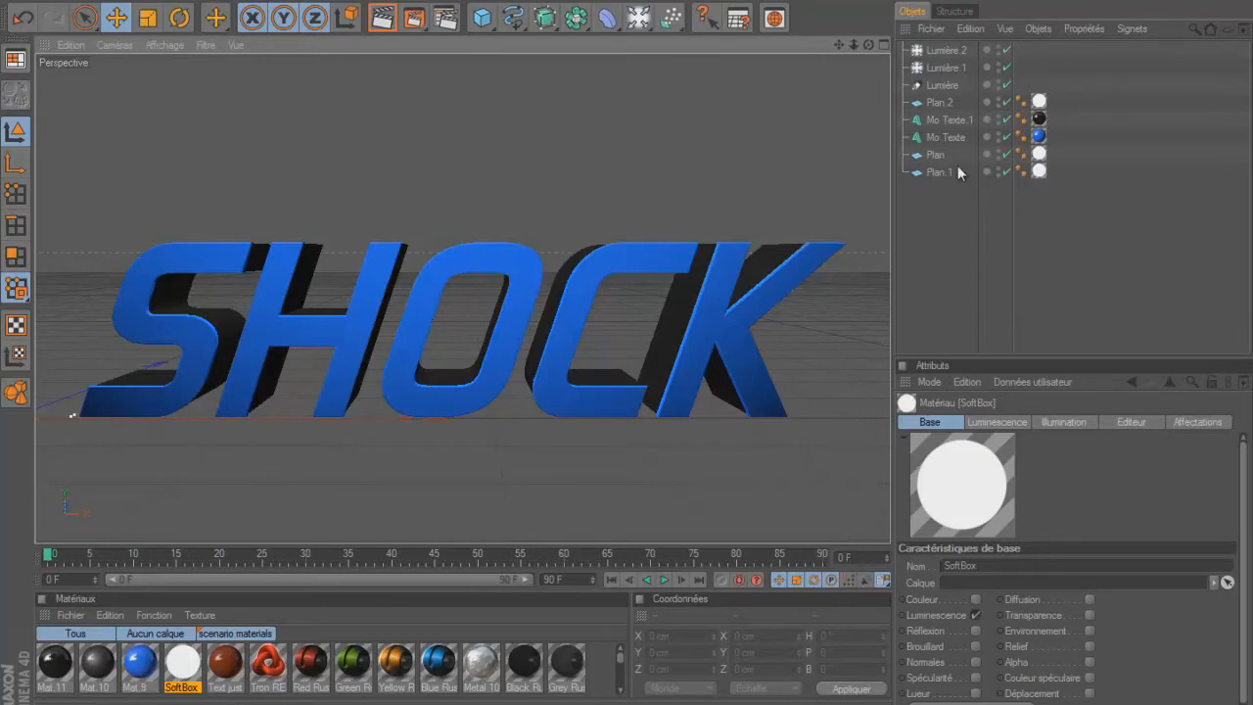
{"action": "left_click", "coordinate": [950, 135]}
{"action": "left_click", "coordinate": [955, 120], "text": "ctrl"}
{"action": "left_click", "coordinate": [987, 516]}
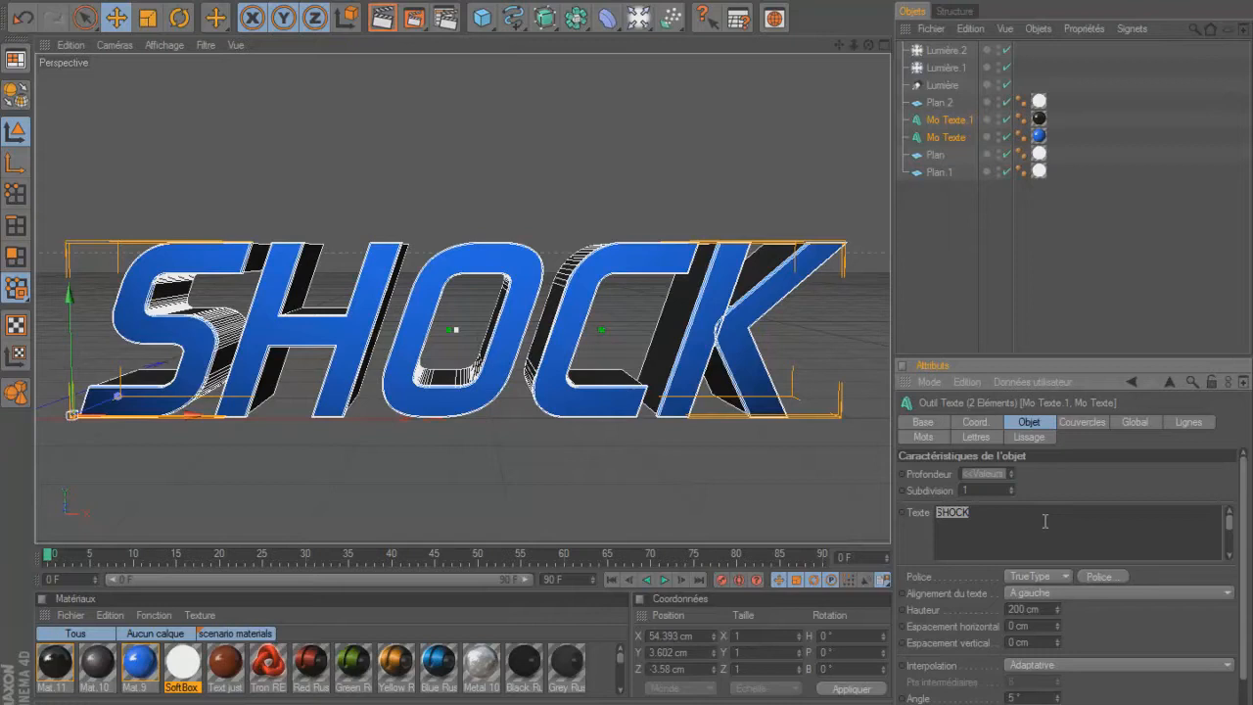
{"action": "type", "text": "mouch"}
{"action": "left_click", "coordinate": [1051, 289]}
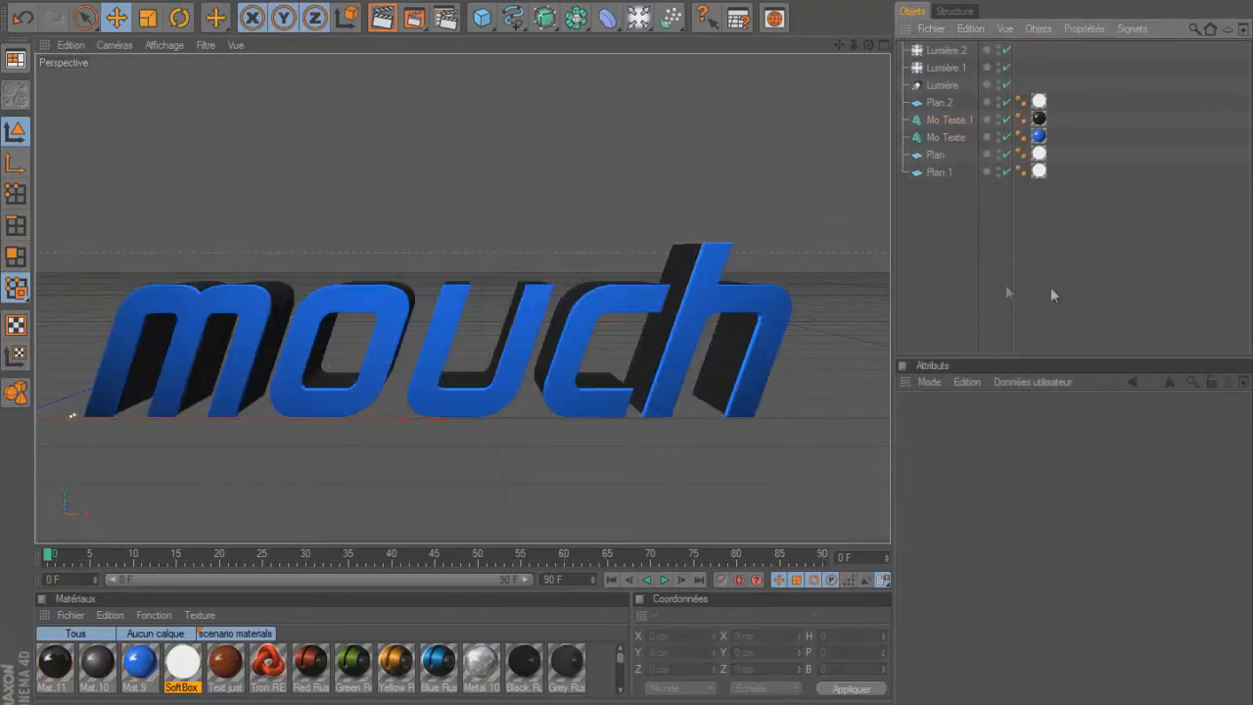
{"action": "left_click", "coordinate": [946, 120]}
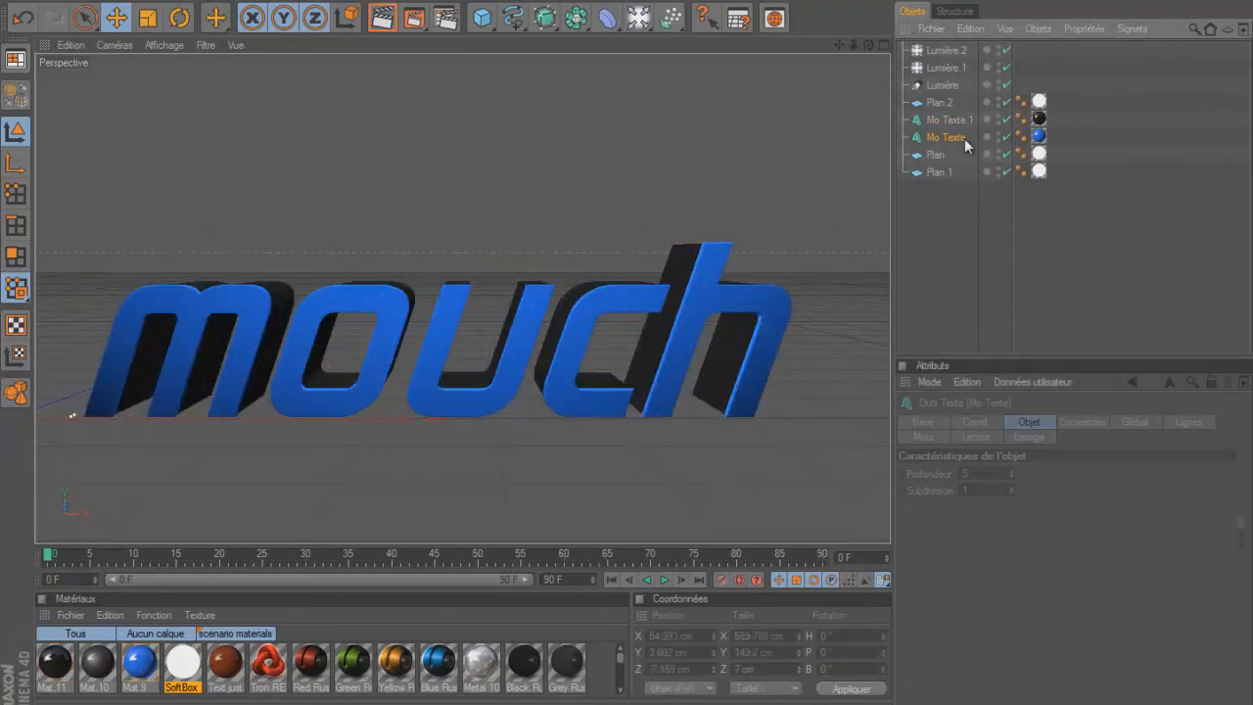
{"action": "double_click", "coordinate": [987, 512]}
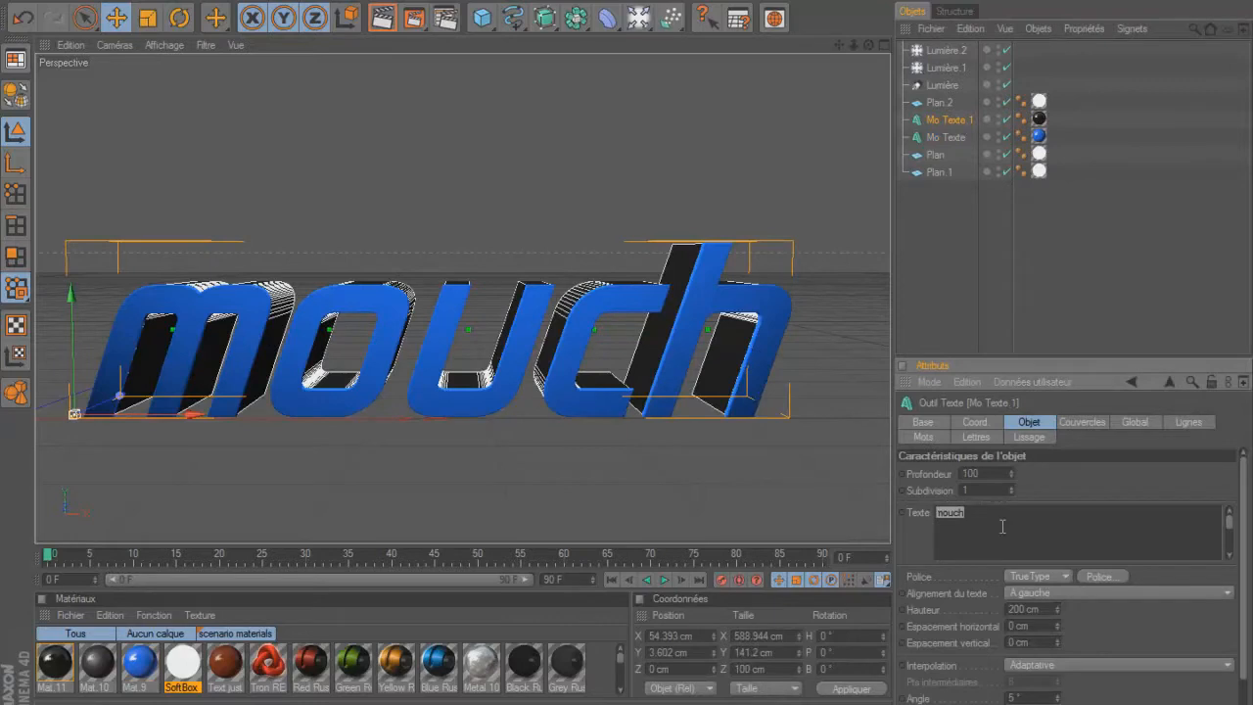
{"action": "type", "text": "MOUCH"}
{"action": "left_click", "coordinate": [1080, 288]}
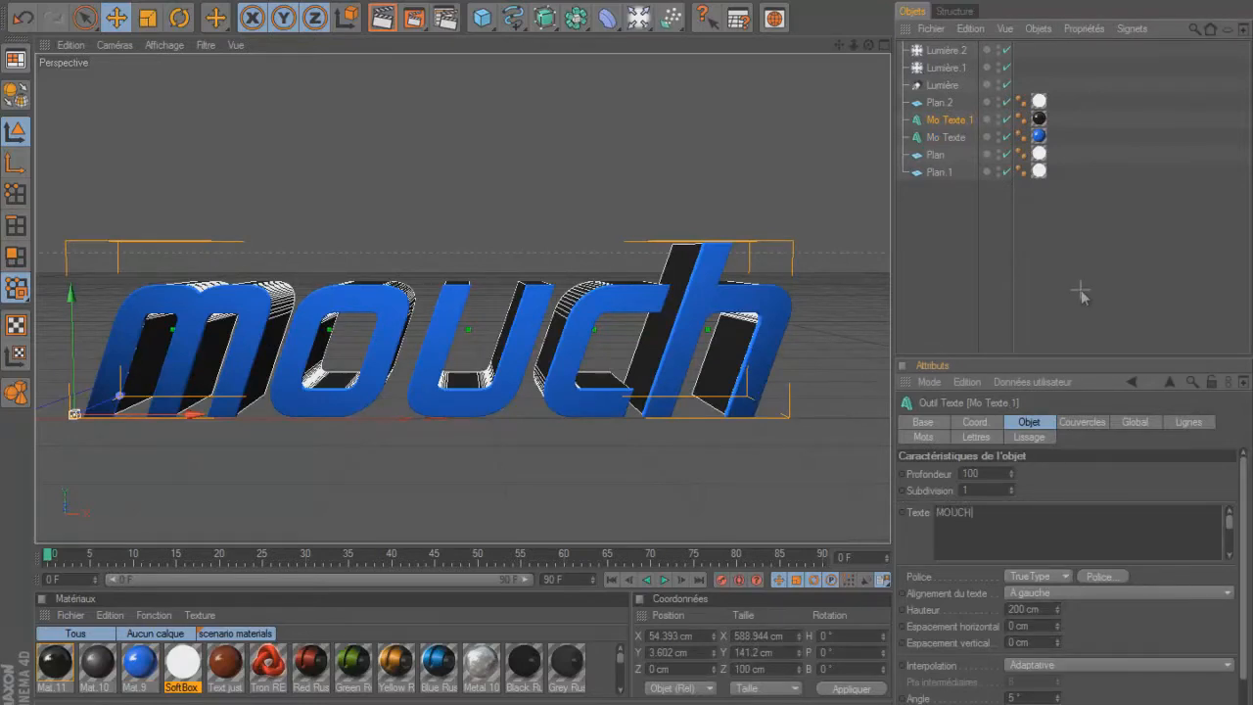
{"action": "key", "text": "ctrl+z"}
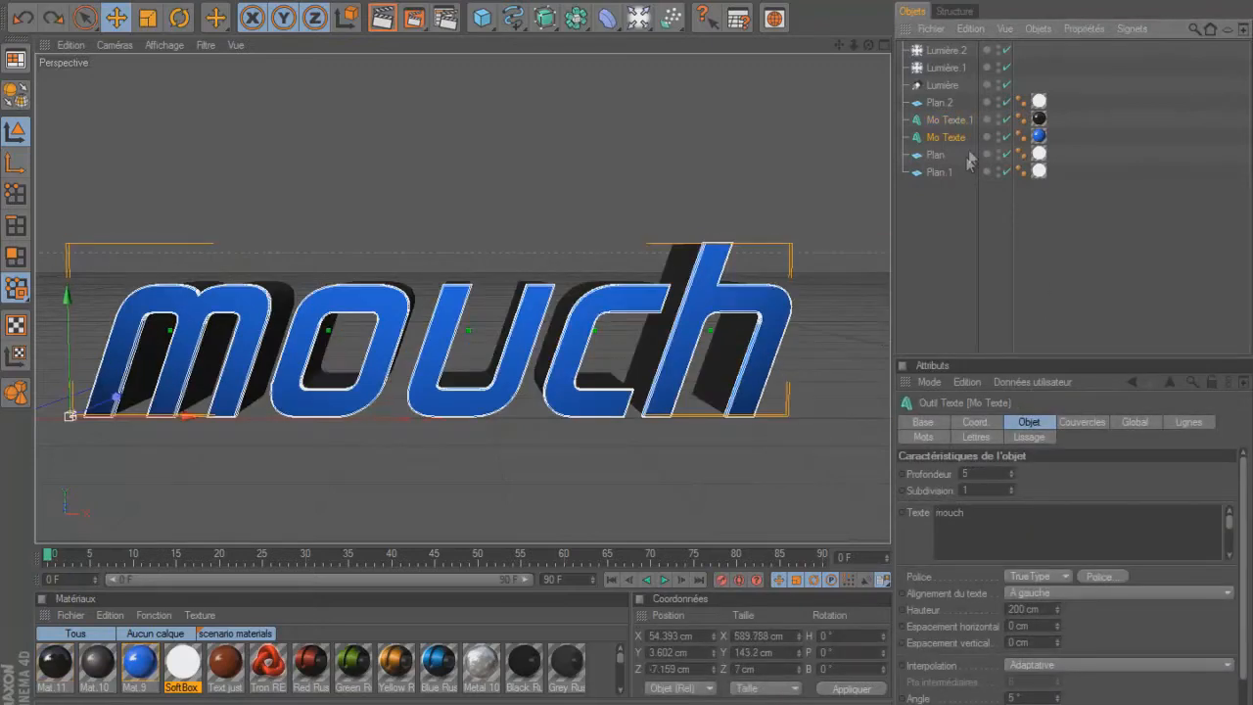
Set the text of both Mo Texte objects to MOUCH in capitals and deselect them.
{"action": "left_click", "coordinate": [967, 121], "text": "ctrl"}
{"action": "left_click_drag", "start_coordinate": [971, 513], "coordinate": [912, 510]}
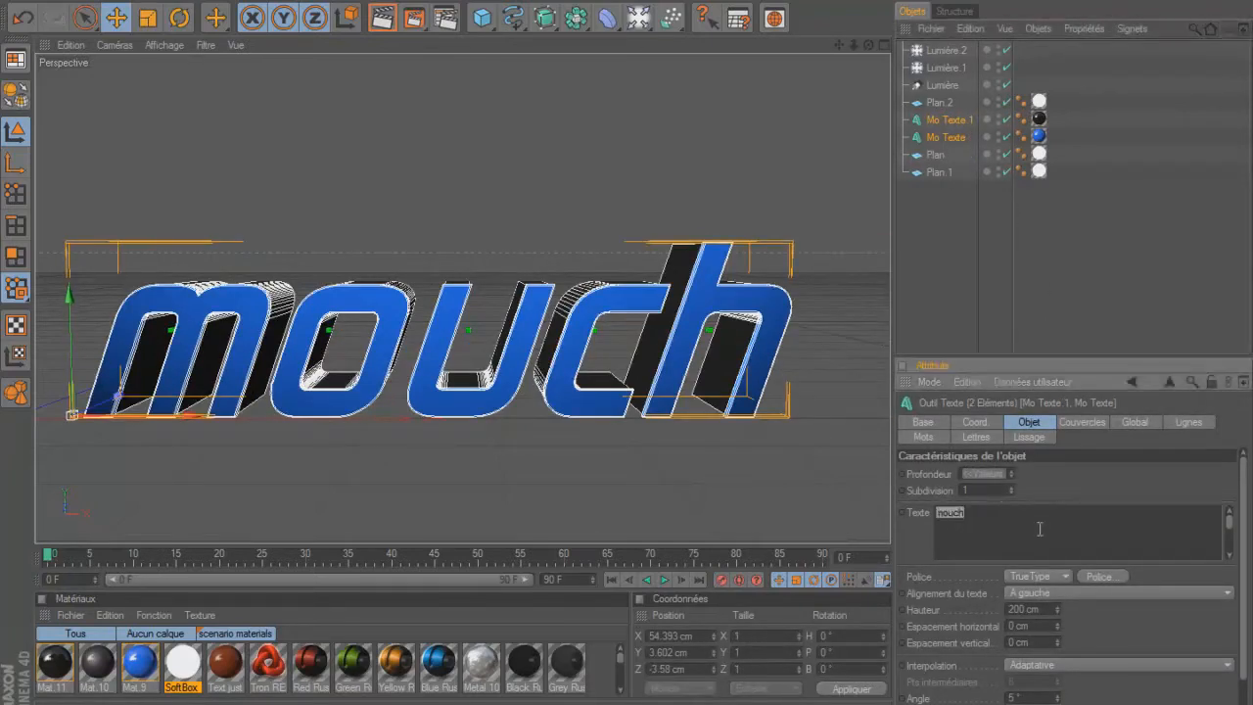
{"action": "type", "text": "MOUCH"}
{"action": "left_click", "coordinate": [1084, 331]}
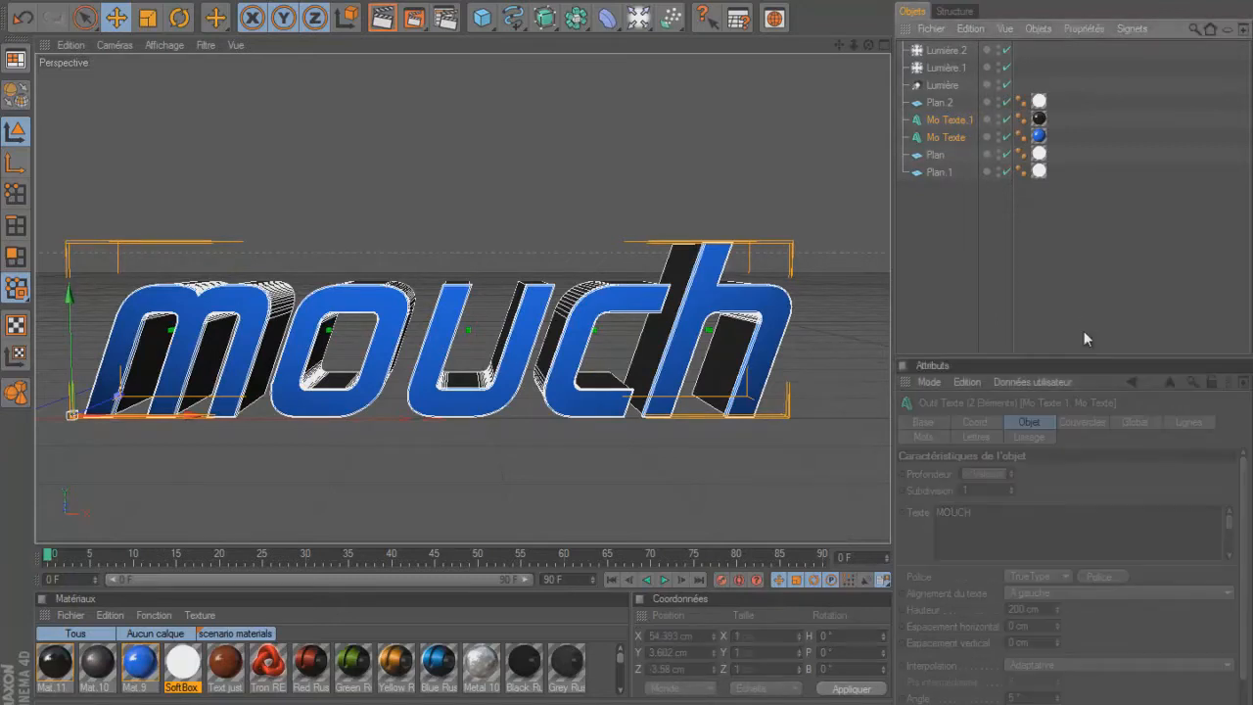
Set the output file name in the render settings to mouch for the centred text.
{"action": "left_click_drag", "start_coordinate": [837, 44], "coordinate": [627, 345]}
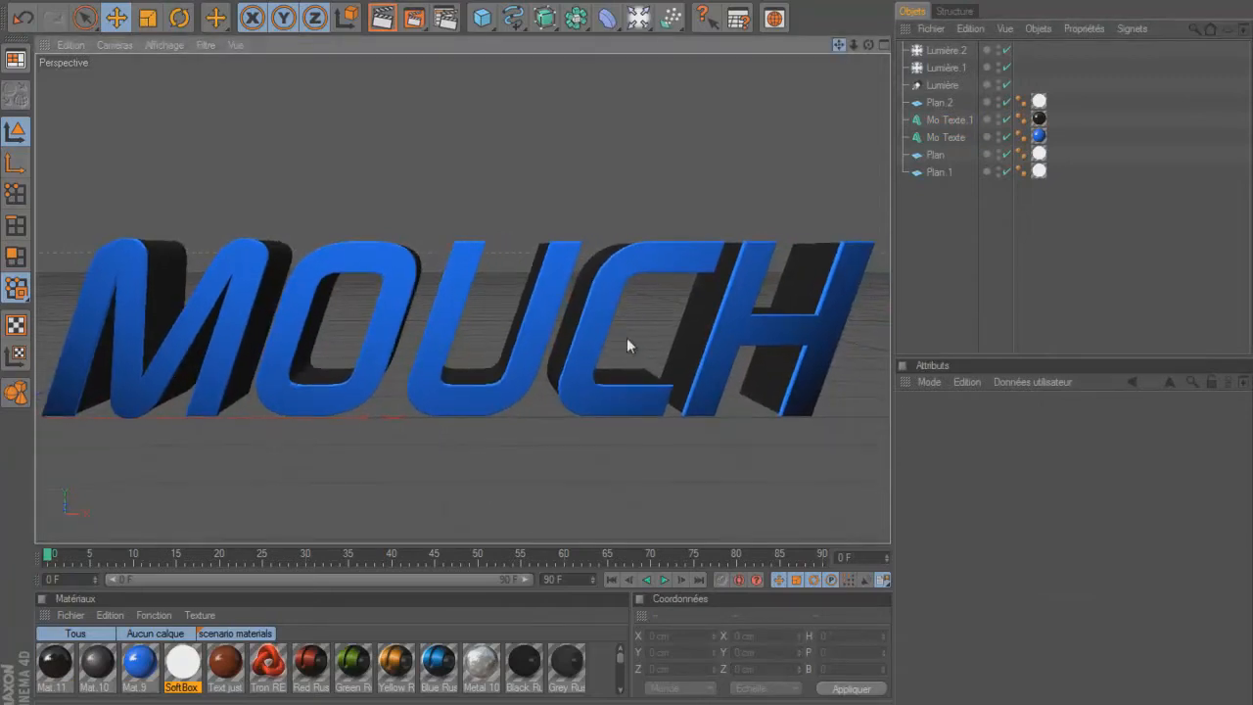
{"action": "left_click", "coordinate": [445, 17]}
{"action": "left_click_drag", "start_coordinate": [648, 66], "coordinate": [578, 64]}
{"action": "type", "text": "mouch"}
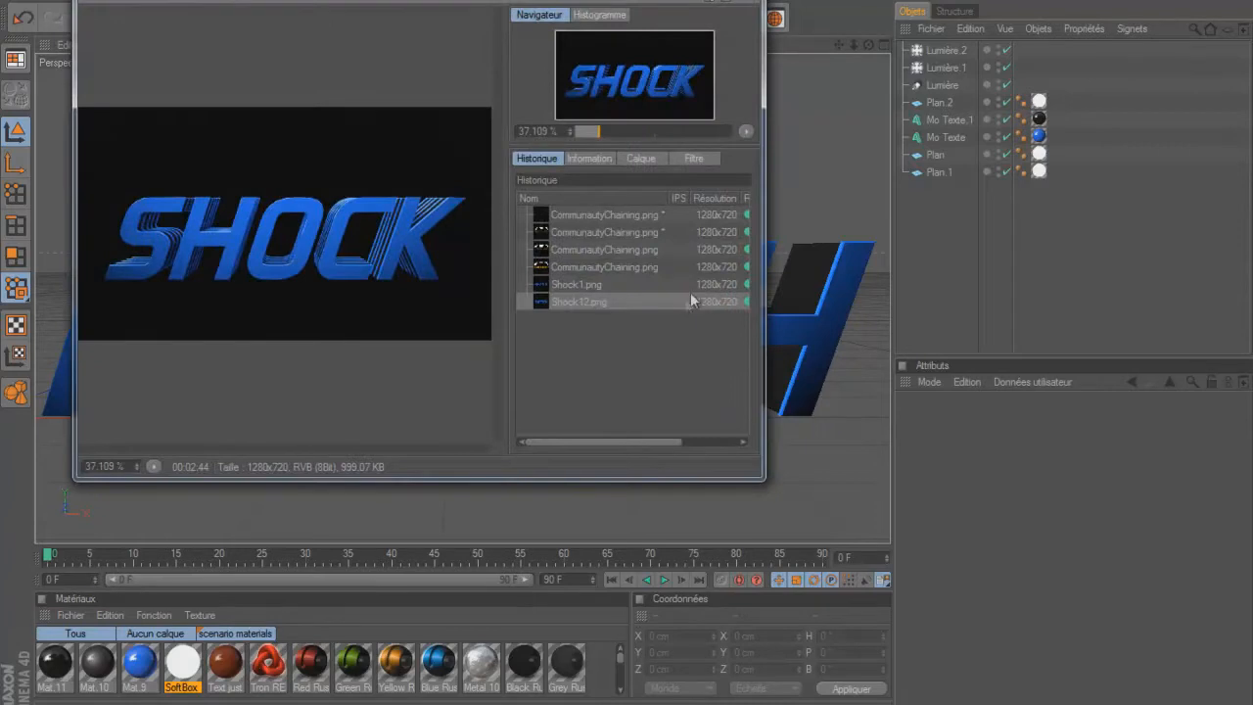
Try twice to render the MOUCH text to the picture viewer, dismissing the irradiance cache error each time.
{"action": "left_click", "coordinate": [774, 18]}
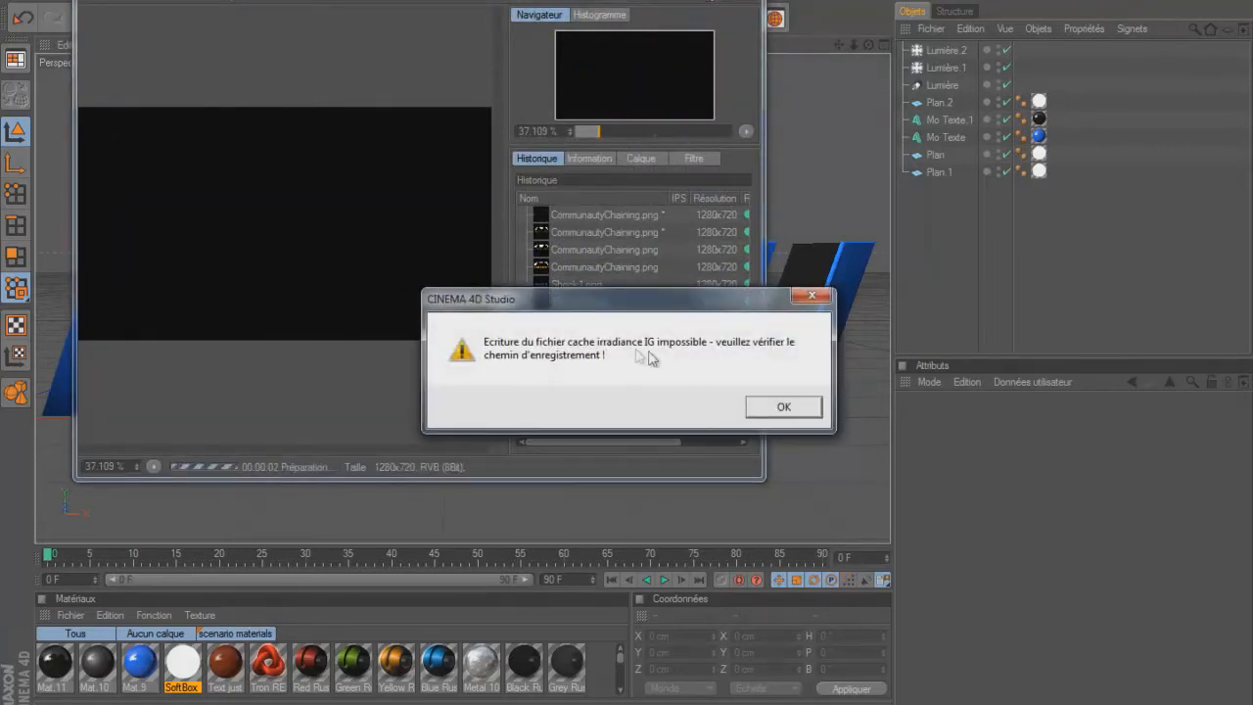
{"action": "left_click", "coordinate": [784, 405]}
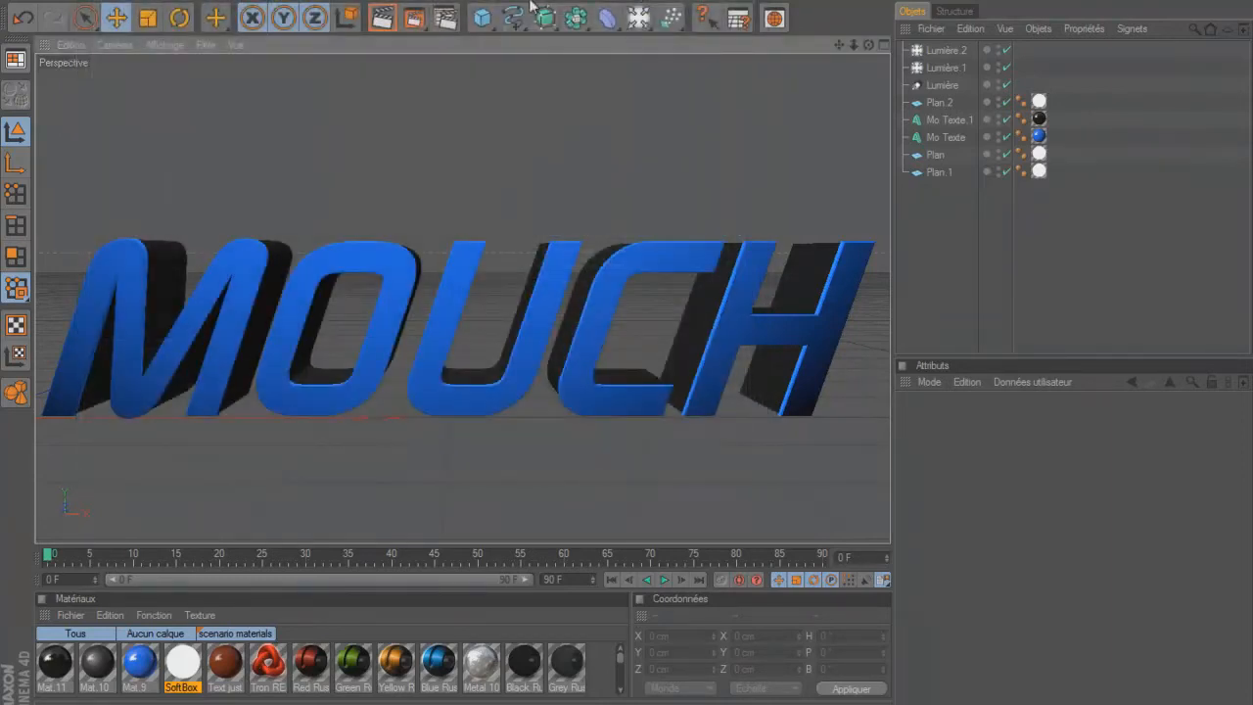
{"action": "left_click", "coordinate": [415, 19]}
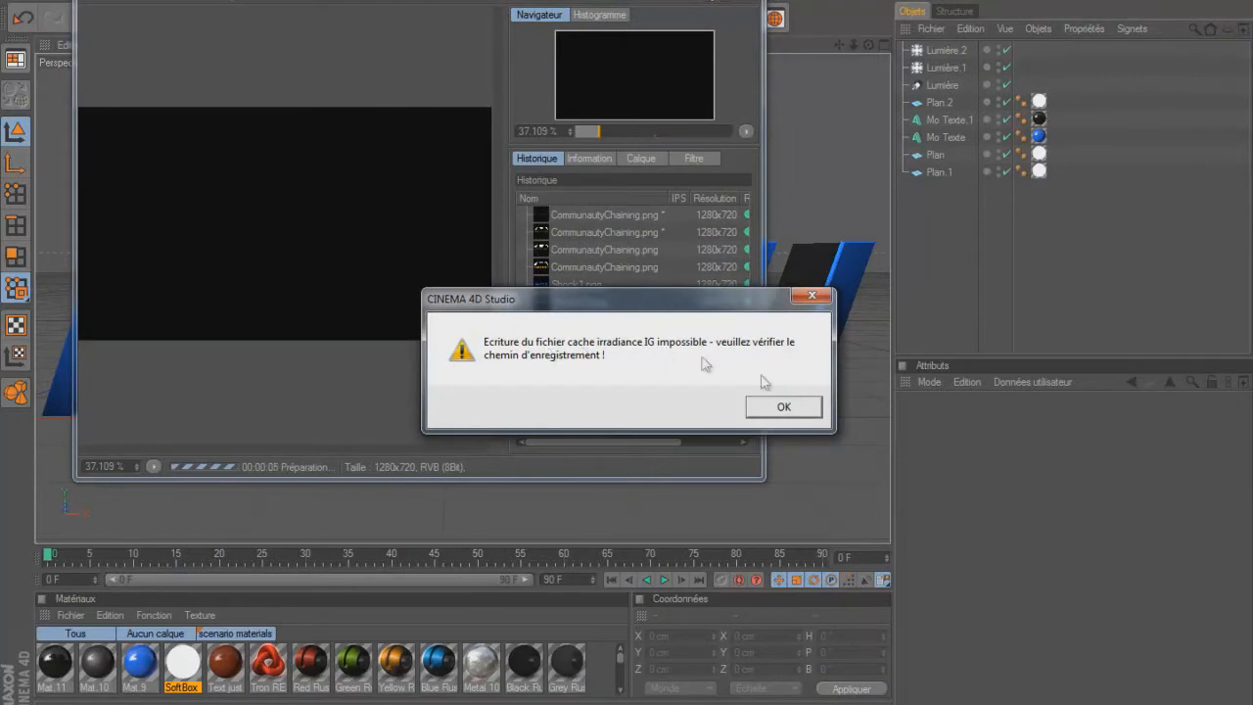
{"action": "left_click", "coordinate": [781, 407]}
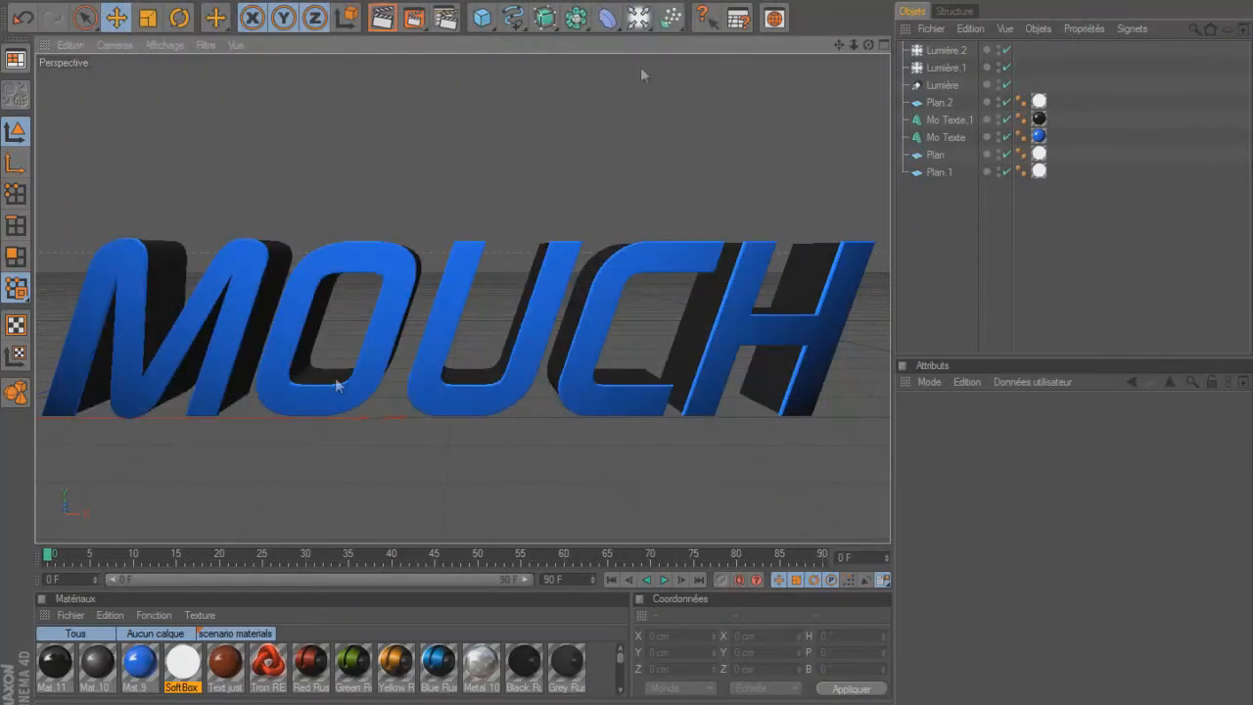
Set the SoftBox material's luminescence intensity to 15 % and try rendering the text again.
{"action": "double_click", "coordinate": [183, 662]}
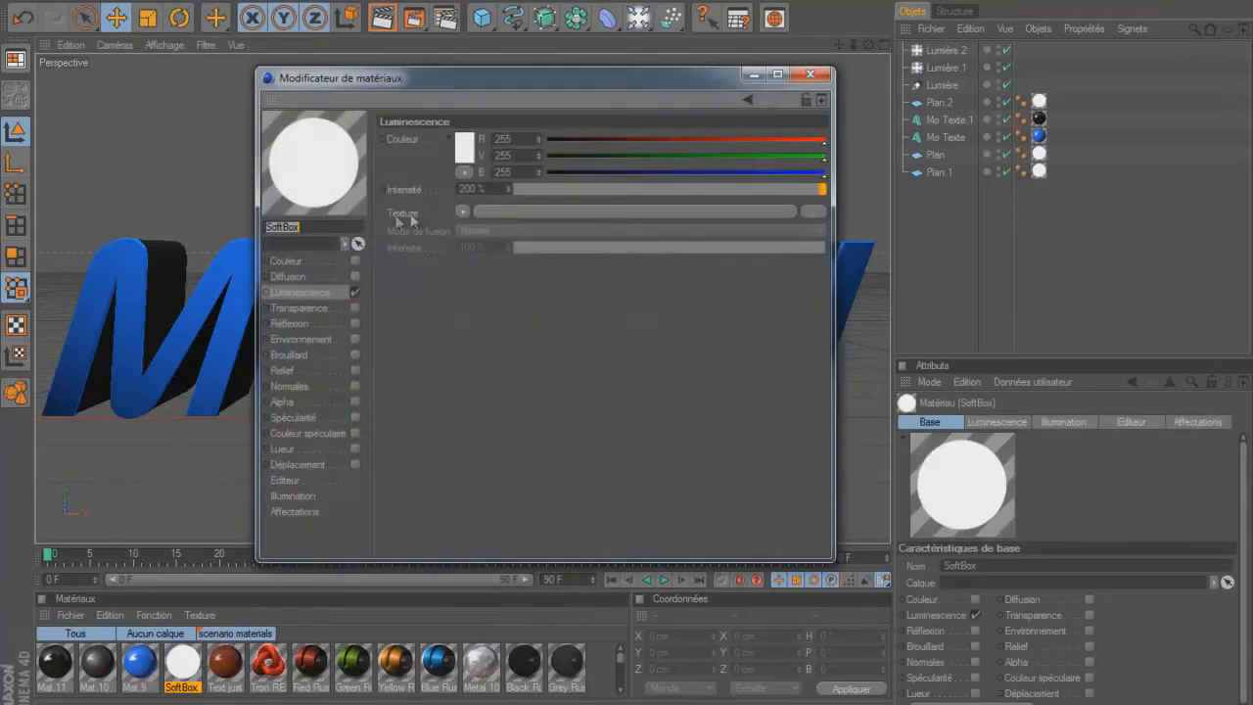
{"action": "double_click", "coordinate": [472, 189]}
{"action": "type", "text": "150"}
{"action": "key", "text": "Return"}
{"action": "left_click", "coordinate": [810, 75]}
{"action": "left_click", "coordinate": [412, 19]}
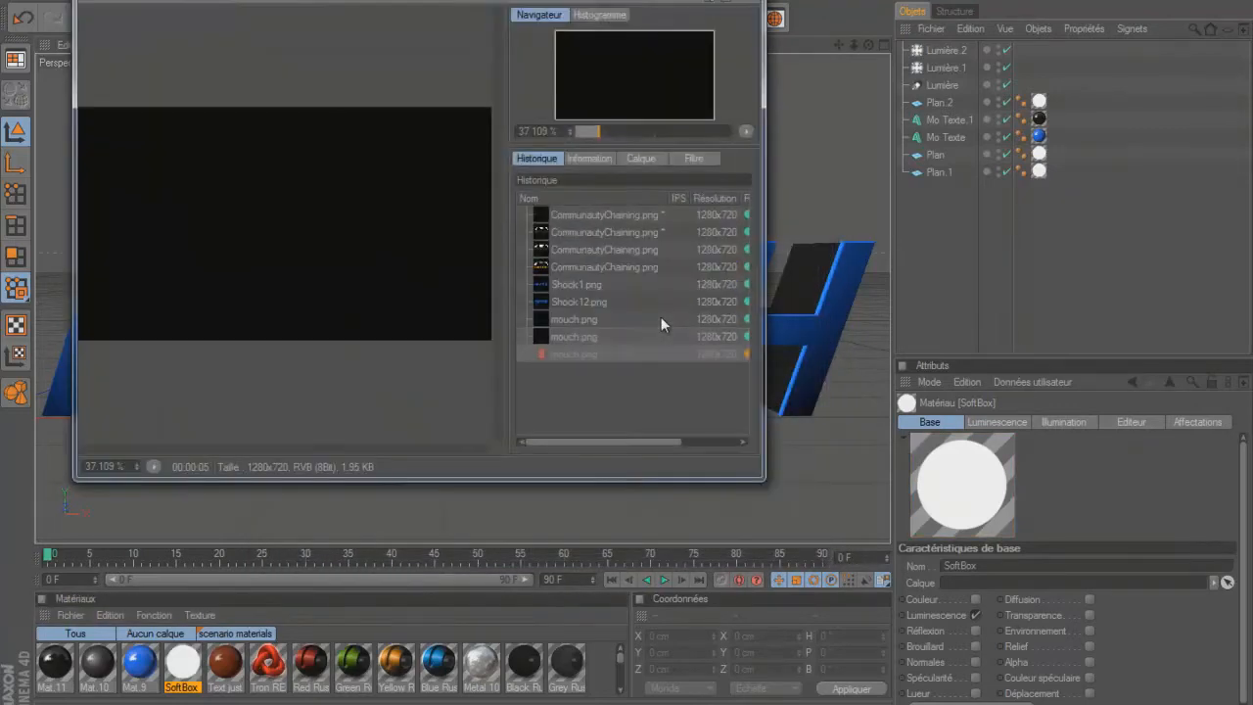
{"action": "left_click", "coordinate": [783, 407]}
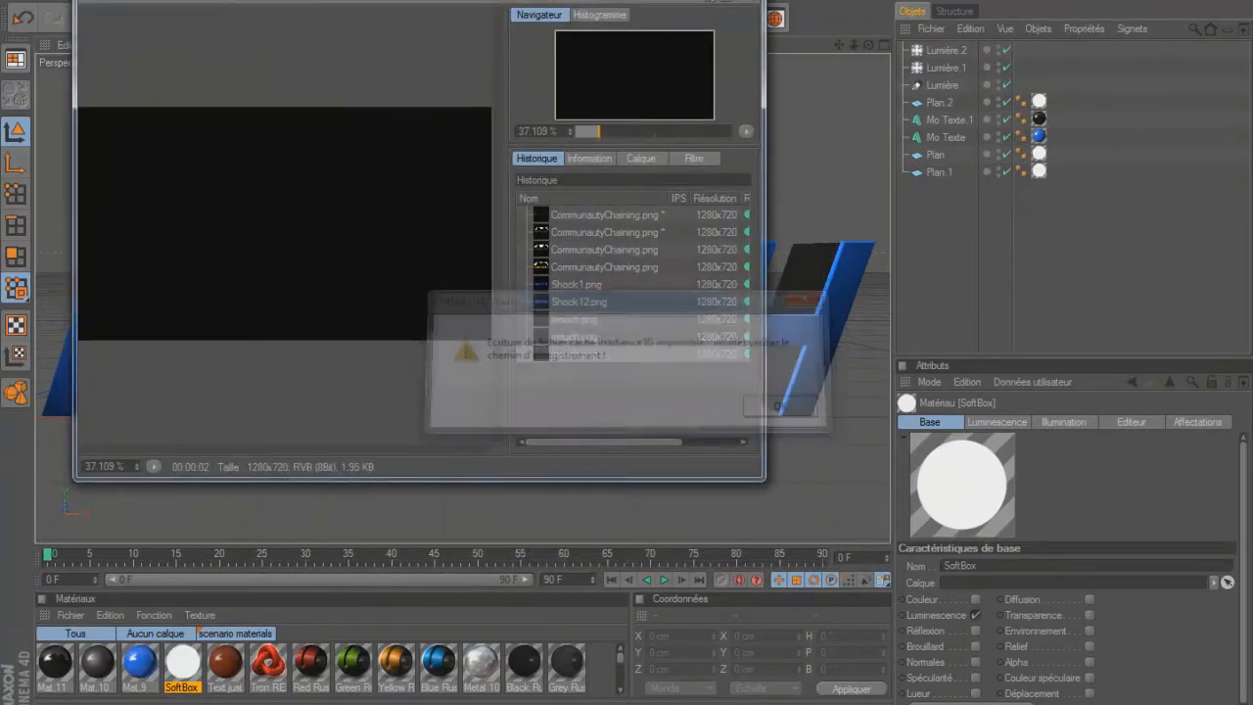
Close the SHKSOFTBOX project without saving its changes and reopen SHKSOFTBOX.c4d from the recent files.
{"action": "left_click", "coordinate": [27, 1]}
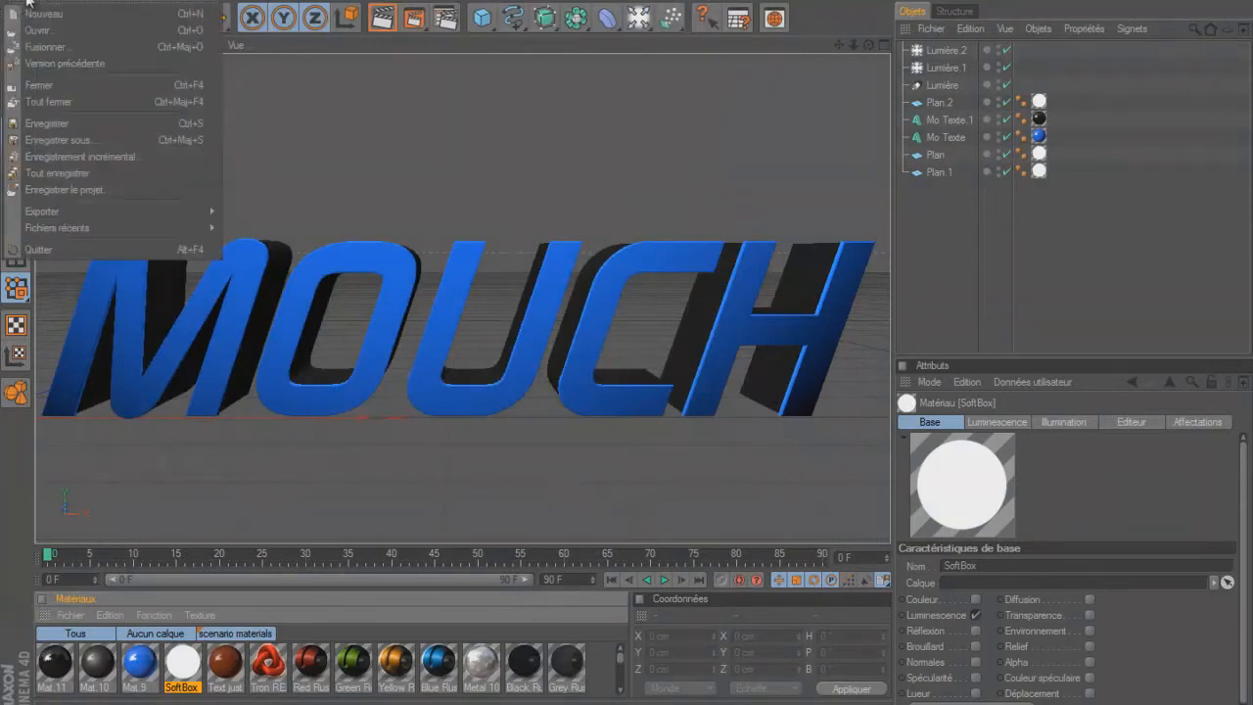
{"action": "left_click", "coordinate": [57, 88]}
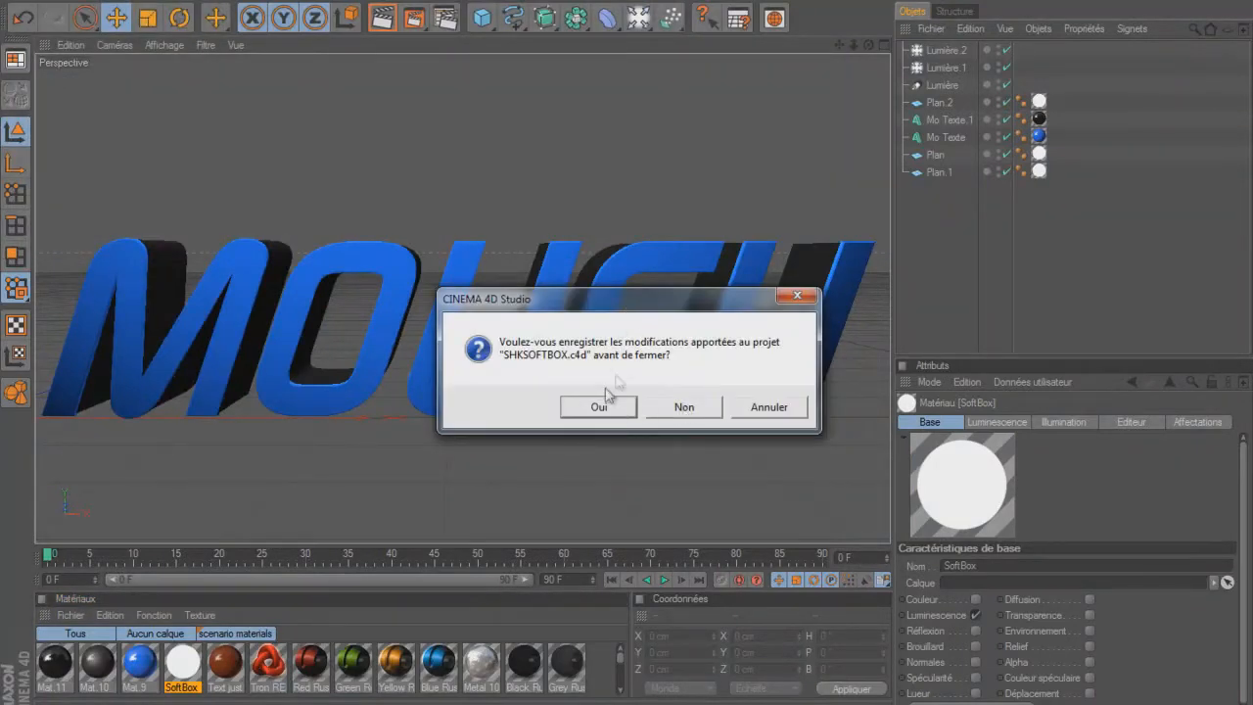
{"action": "left_click", "coordinate": [684, 407]}
{"action": "left_click", "coordinate": [36, 2]}
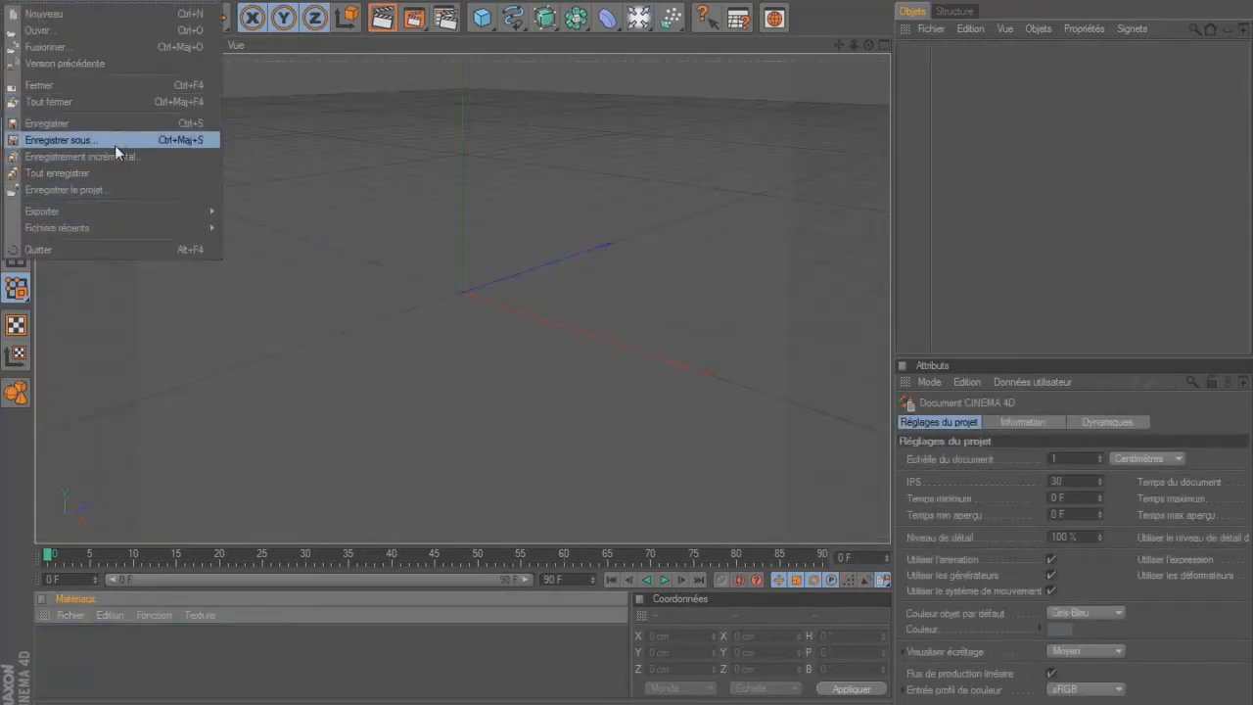
{"action": "mouse_move", "coordinate": [104, 224]}
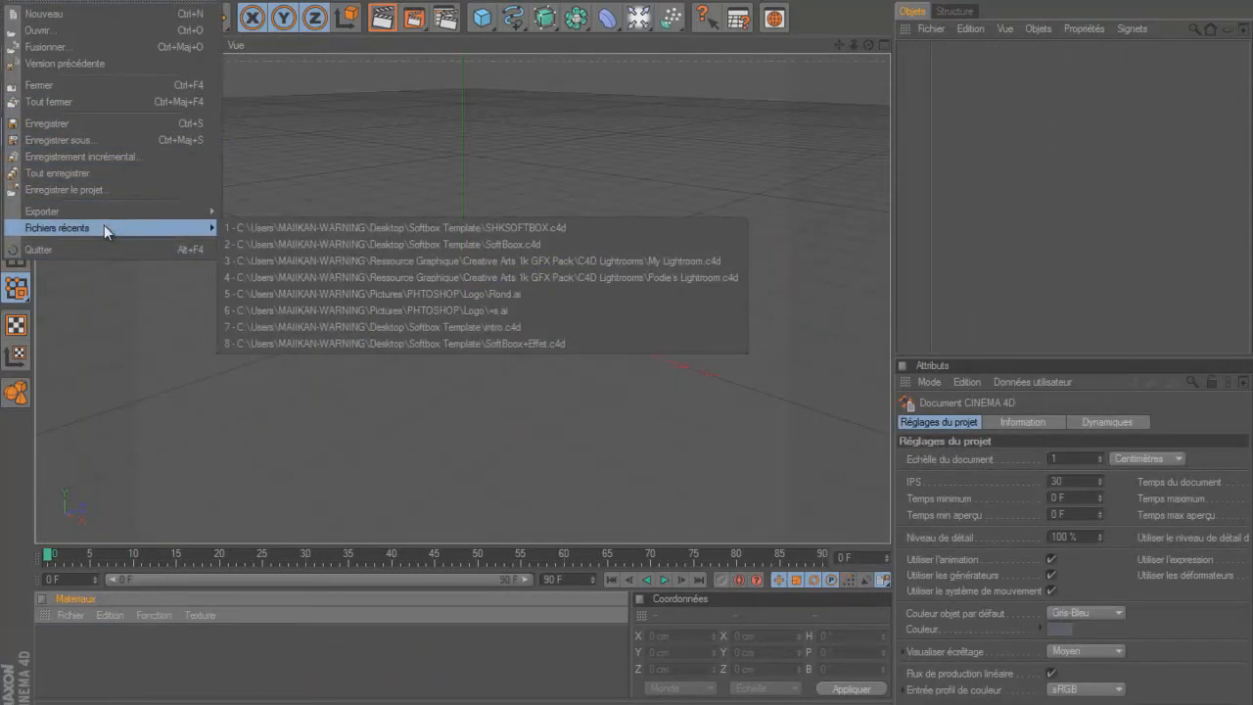
{"action": "left_click", "coordinate": [341, 228]}
{"action": "left_click", "coordinate": [674, 411]}
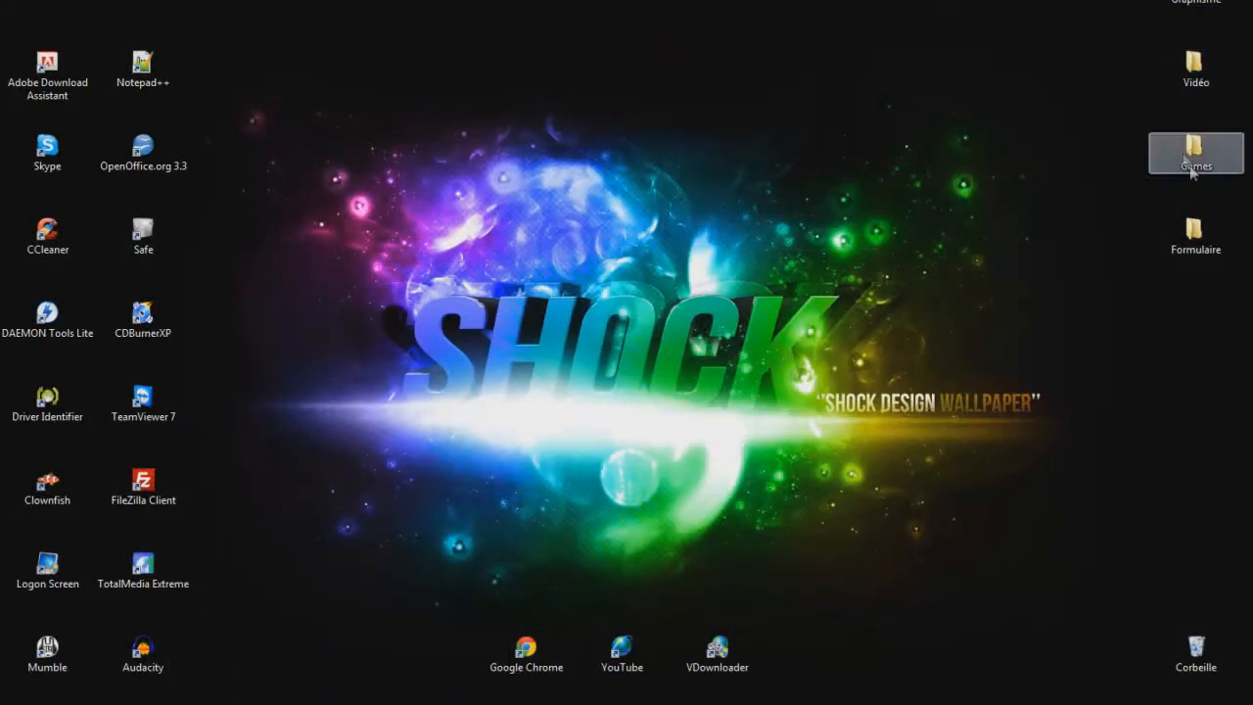
Open the SHKSOFTBOX project from the Softbox Template folder inside Graphisme on the desktop and dismiss the folder window.
{"action": "double_click", "coordinate": [1205, 5]}
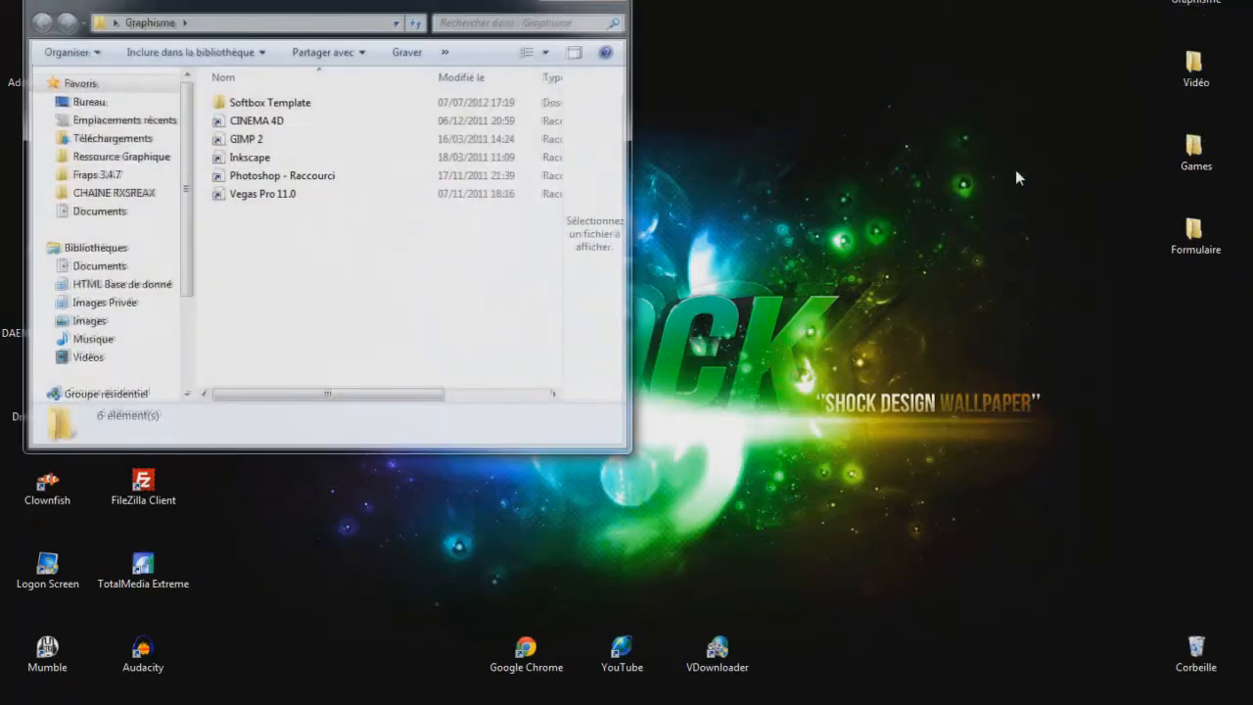
{"action": "double_click", "coordinate": [323, 101]}
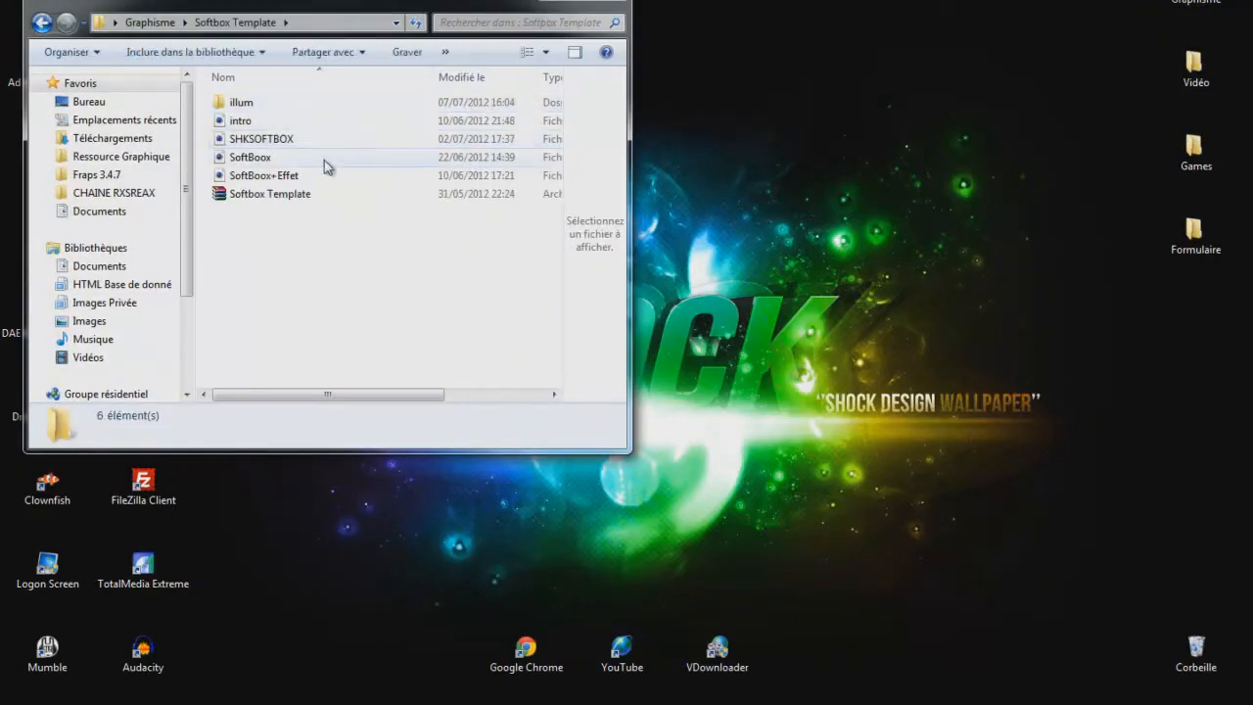
{"action": "left_click", "coordinate": [324, 158]}
{"action": "double_click", "coordinate": [324, 140]}
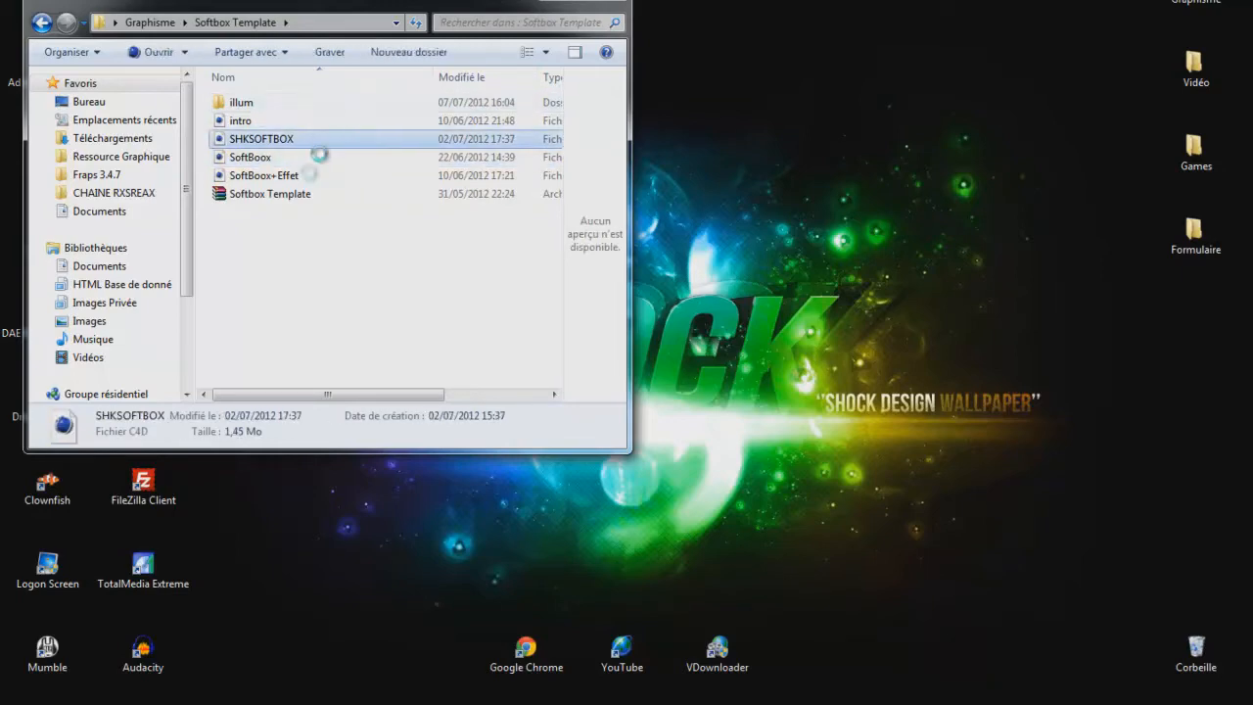
{"action": "left_click", "coordinate": [609, 8]}
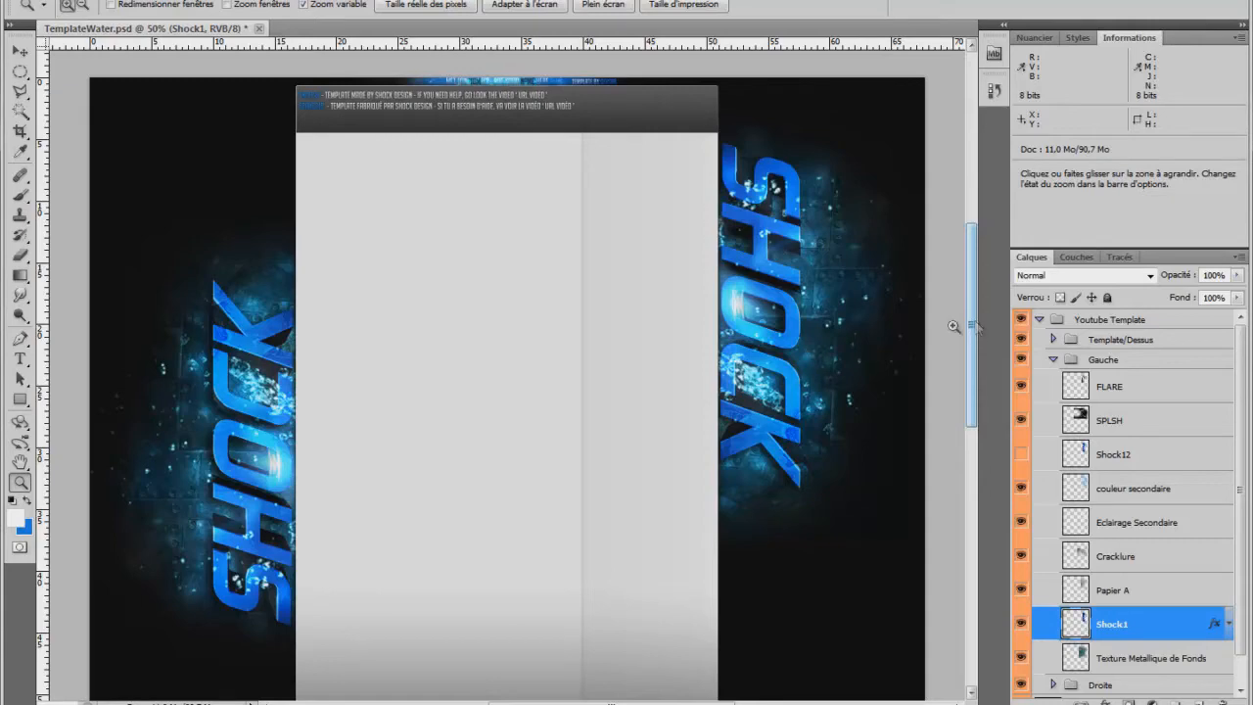
{"action": "left_click", "coordinate": [462, 89]}
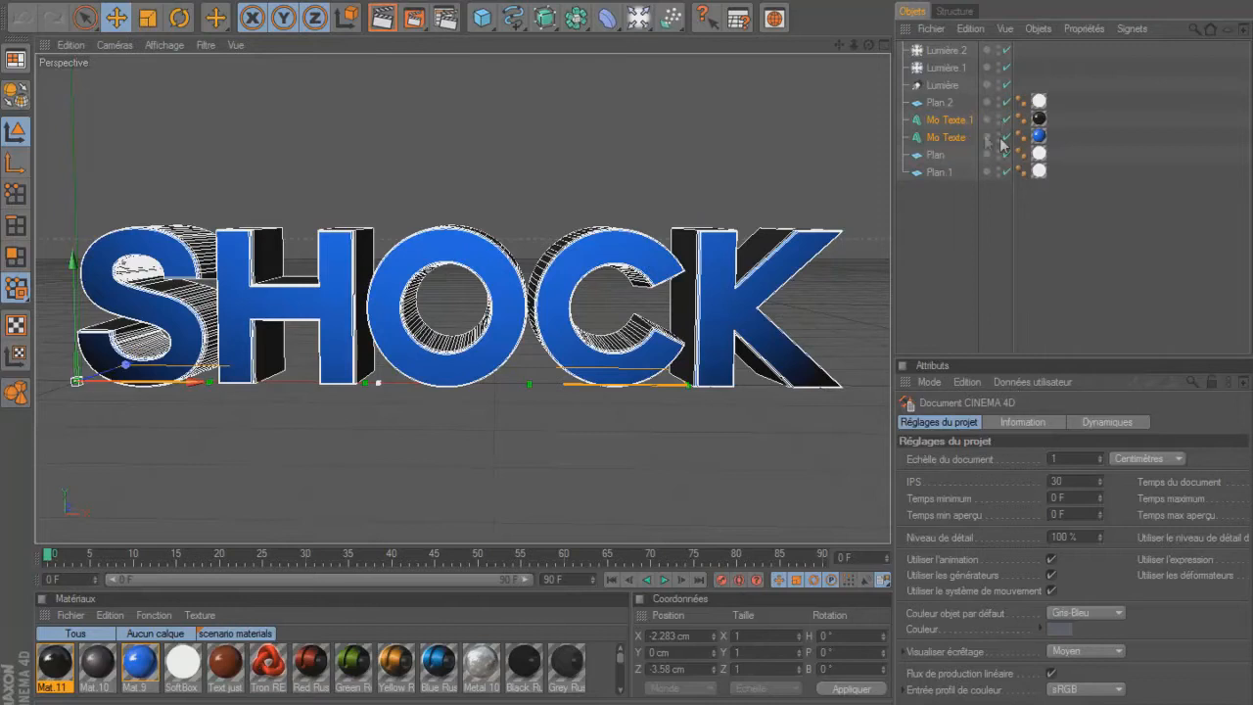
Select both Mo Texte objects in Cinema 4D and replace their text with MOUCH.
{"action": "left_click", "coordinate": [957, 138]}
{"action": "left_click", "coordinate": [959, 119], "text": "ctrl"}
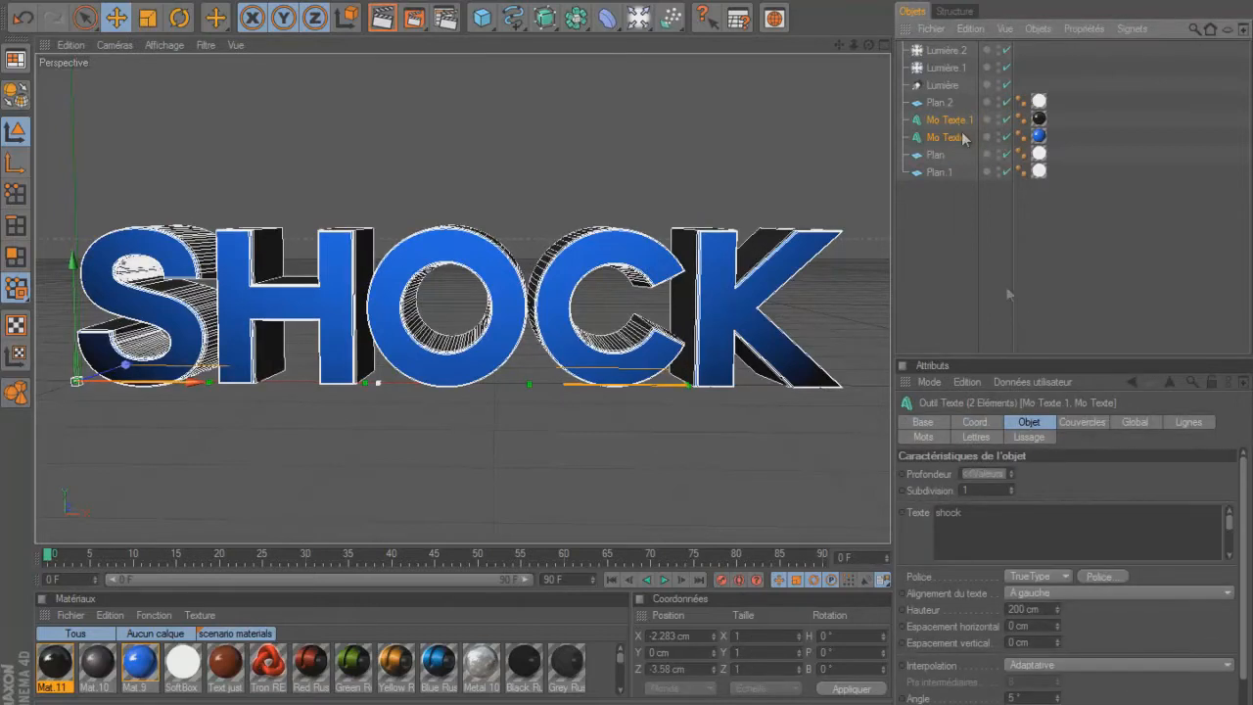
{"action": "left_click", "coordinate": [991, 513]}
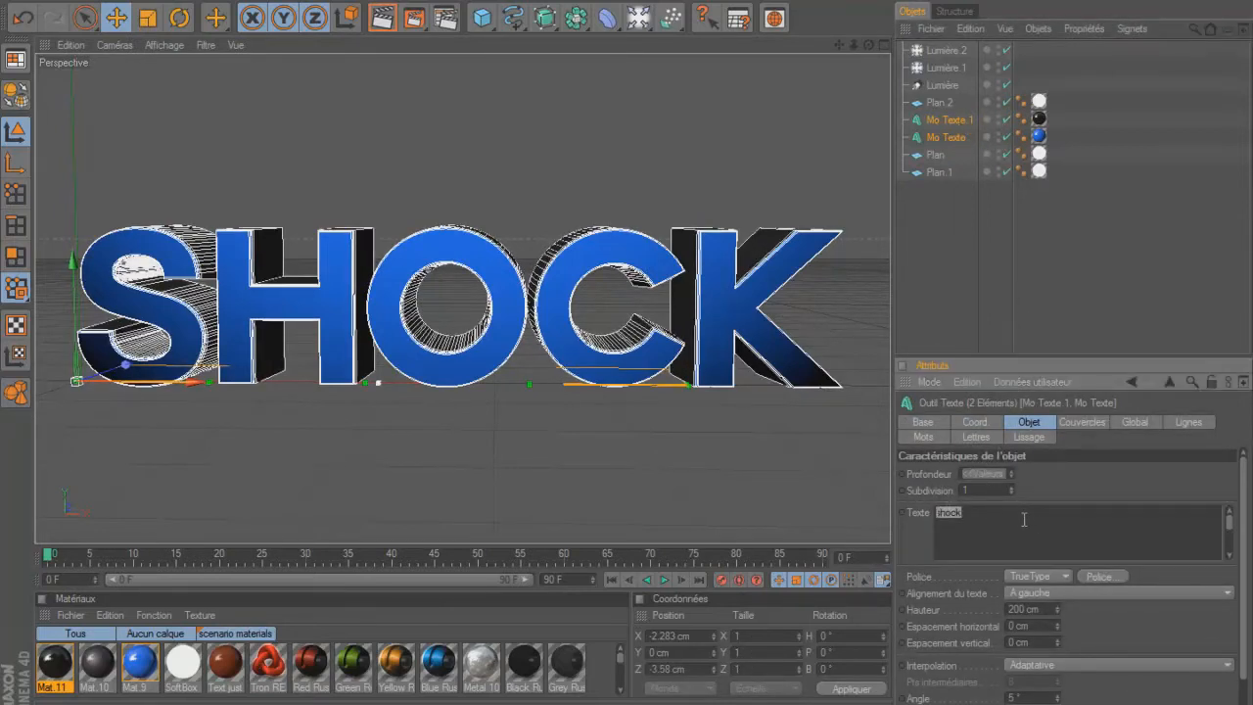
{"action": "type", "text": "SHO"}
{"action": "key", "text": "BackSpace"}
{"action": "key", "text": "BackSpace"}
{"action": "key", "text": "BackSpace"}
{"action": "type", "text": "MOUCH"}
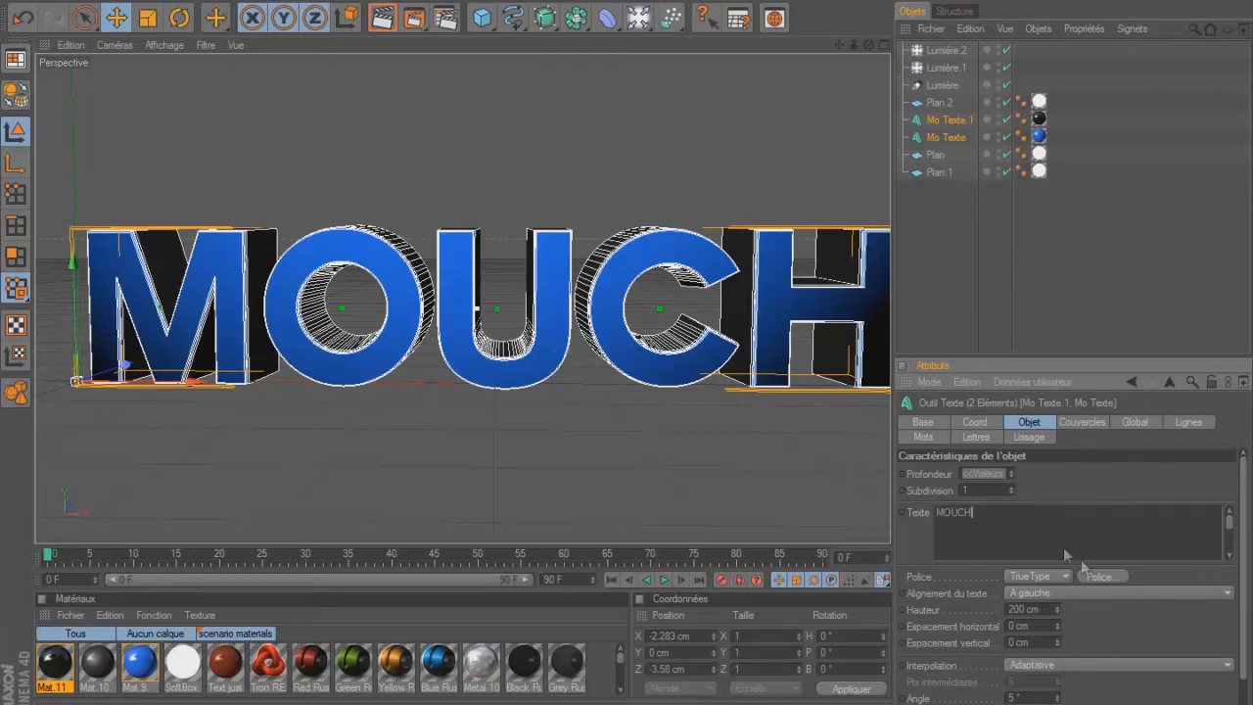
Change the font of both Mo Texte objects from COUTURE to a slanted, squared display typeface listed before it.
{"action": "left_click", "coordinate": [1100, 577]}
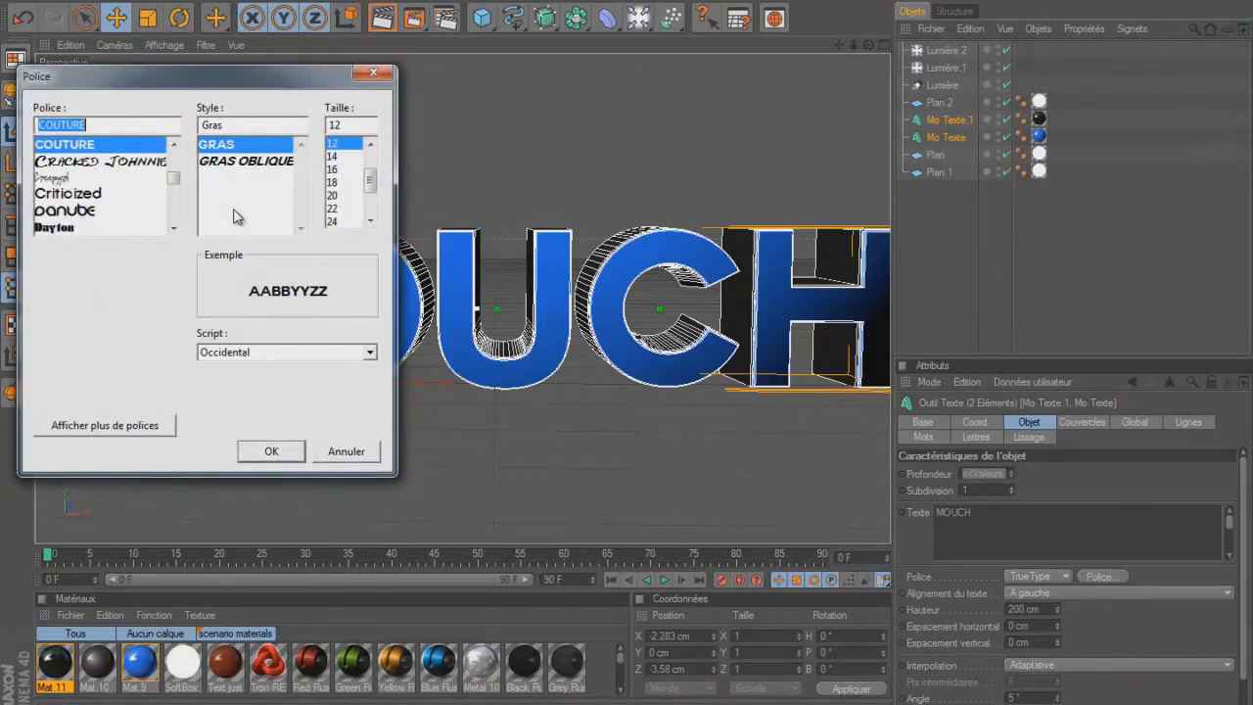
{"action": "scroll", "coordinate": [154, 186], "scroll_direction": "up", "scroll_amount": 3}
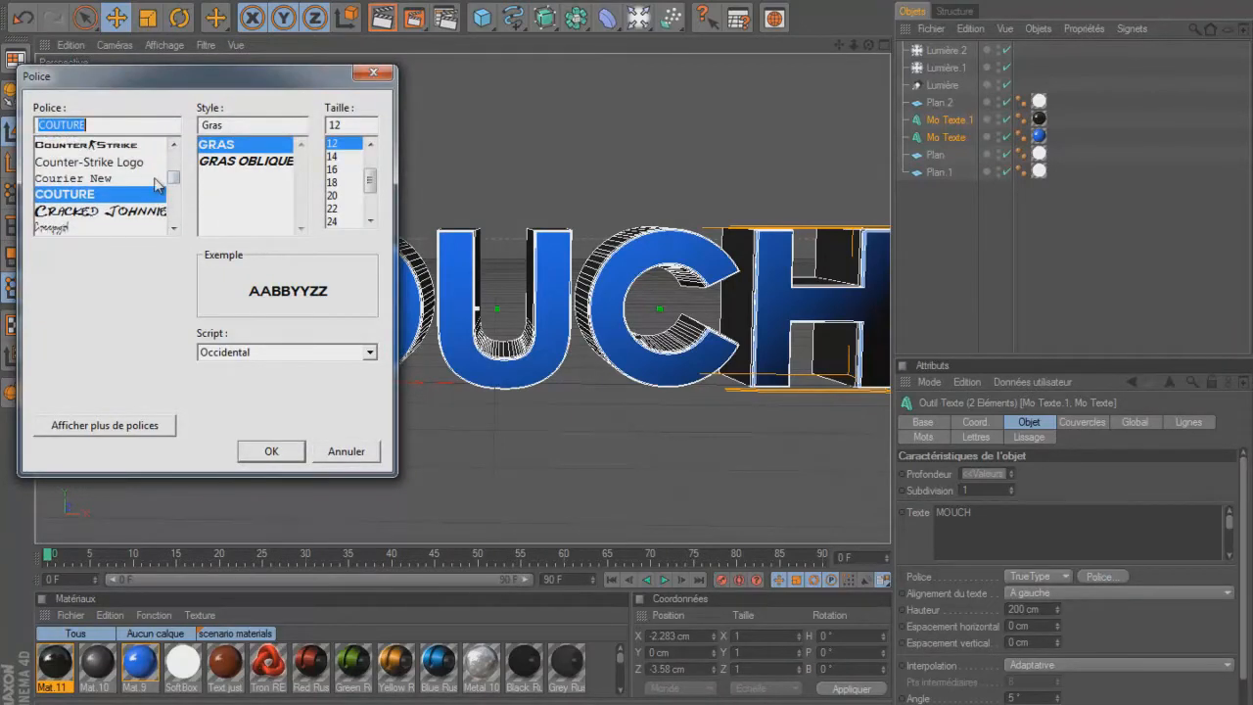
{"action": "scroll", "coordinate": [153, 186], "scroll_direction": "up", "scroll_amount": 2}
{"action": "left_click", "coordinate": [88, 210]}
{"action": "left_click", "coordinate": [265, 450]}
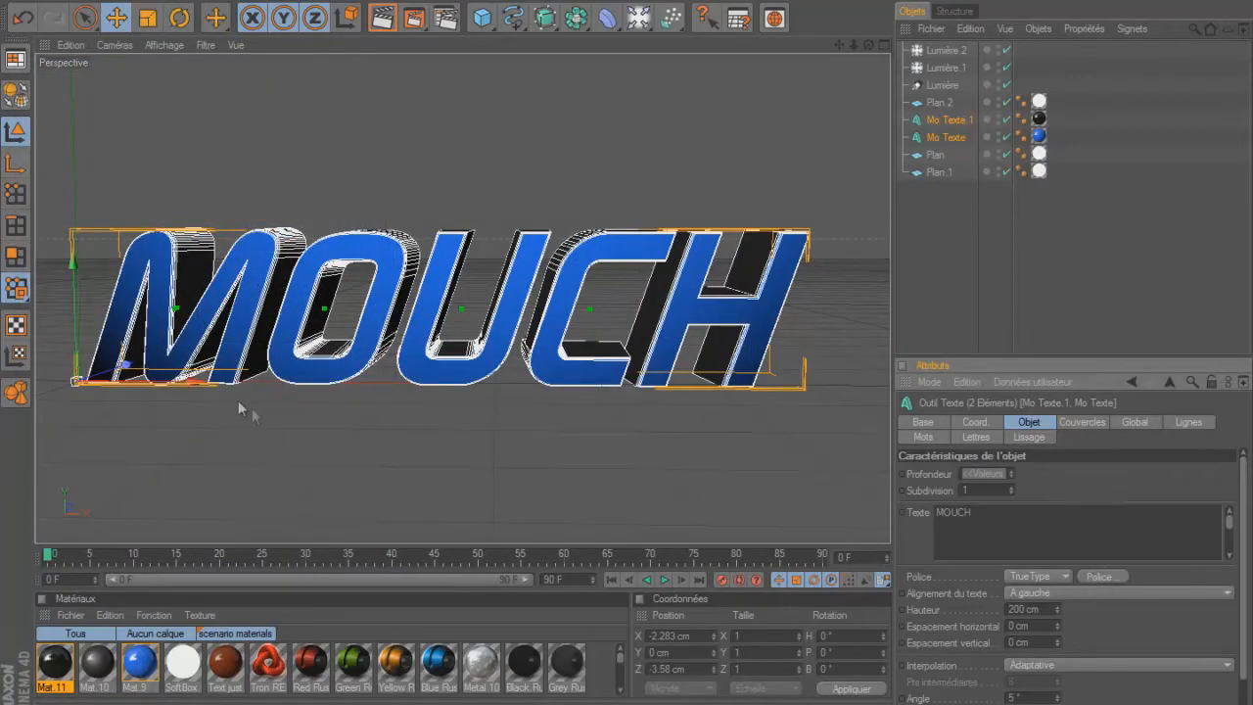
Centre both Mo Texte objects in the view by moving them along X to about 21 cm, and deselect them.
{"action": "left_click_drag", "start_coordinate": [216, 385], "coordinate": [242, 386]}
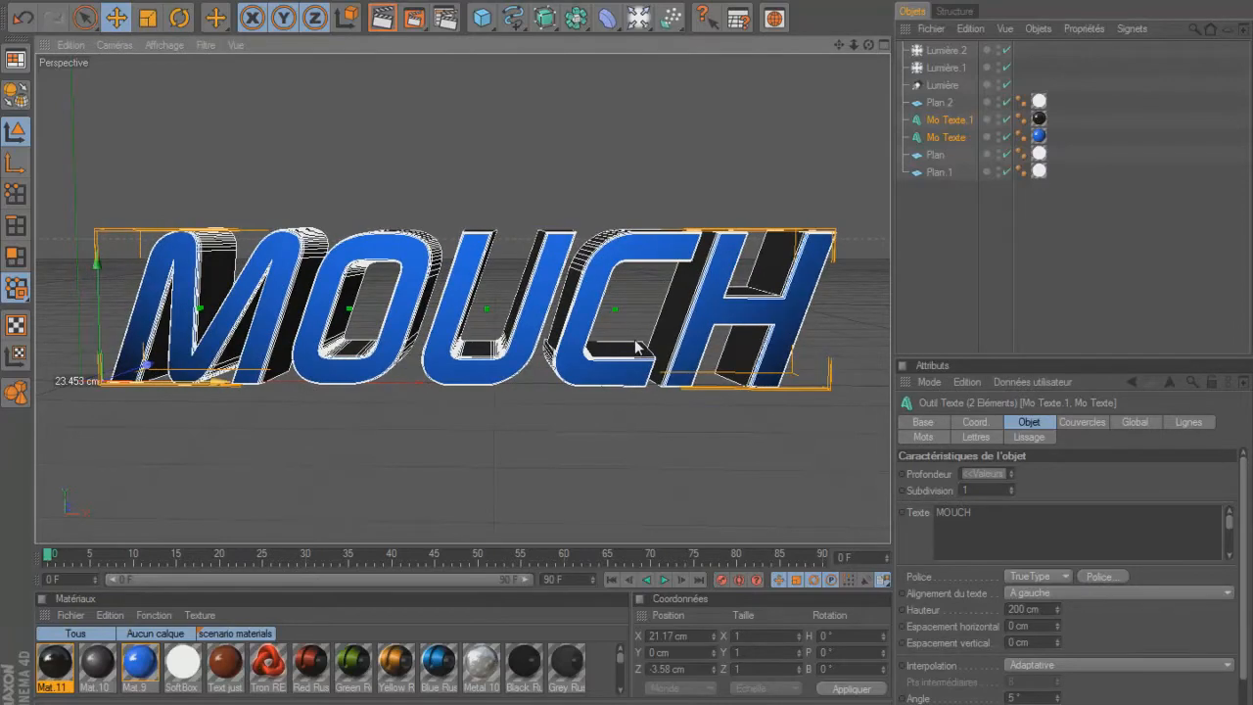
{"action": "left_click", "coordinate": [974, 290]}
{"action": "key", "text": "ctrl+r"}
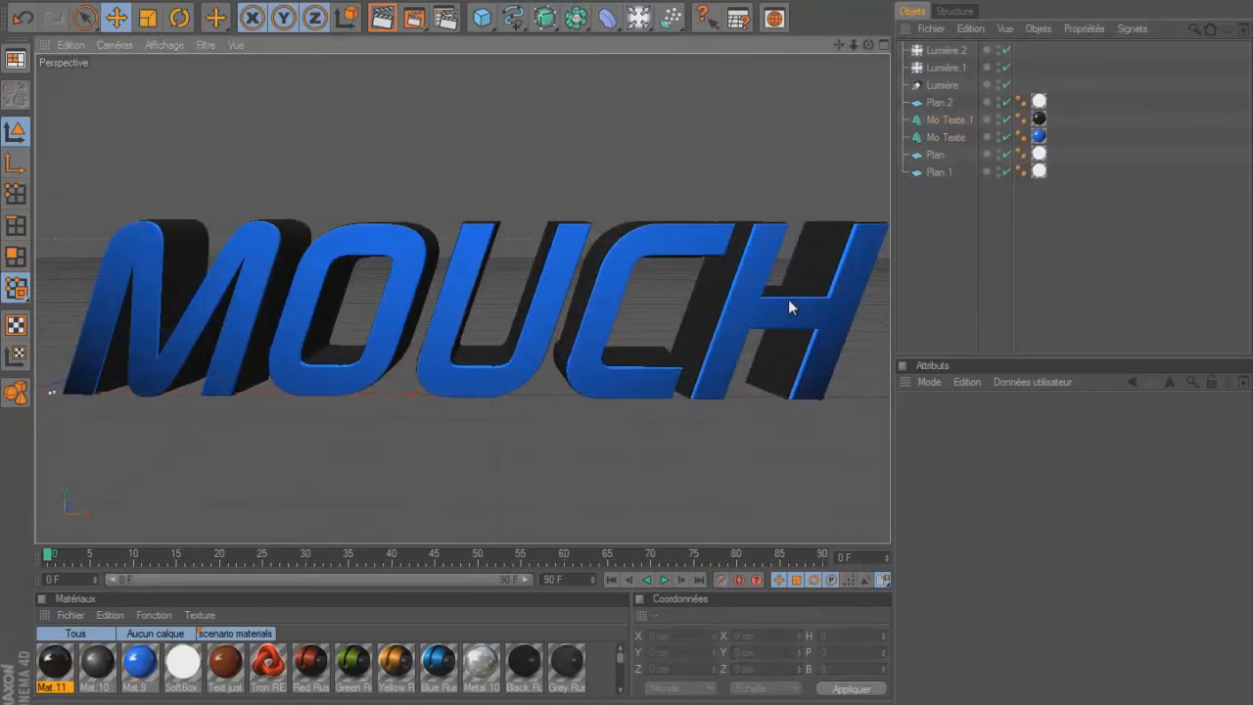
{"action": "mouse_move", "coordinate": [842, 45]}
{"action": "left_mouse_down"}
{"action": "mouse_move", "coordinate": [827, 47]}
{"action": "mouse_move", "coordinate": [833, 37]}
{"action": "left_mouse_up"}
Set the output file name to mouch in the render settings' save path and render the text to the picture viewer.
{"action": "left_click", "coordinate": [445, 19]}
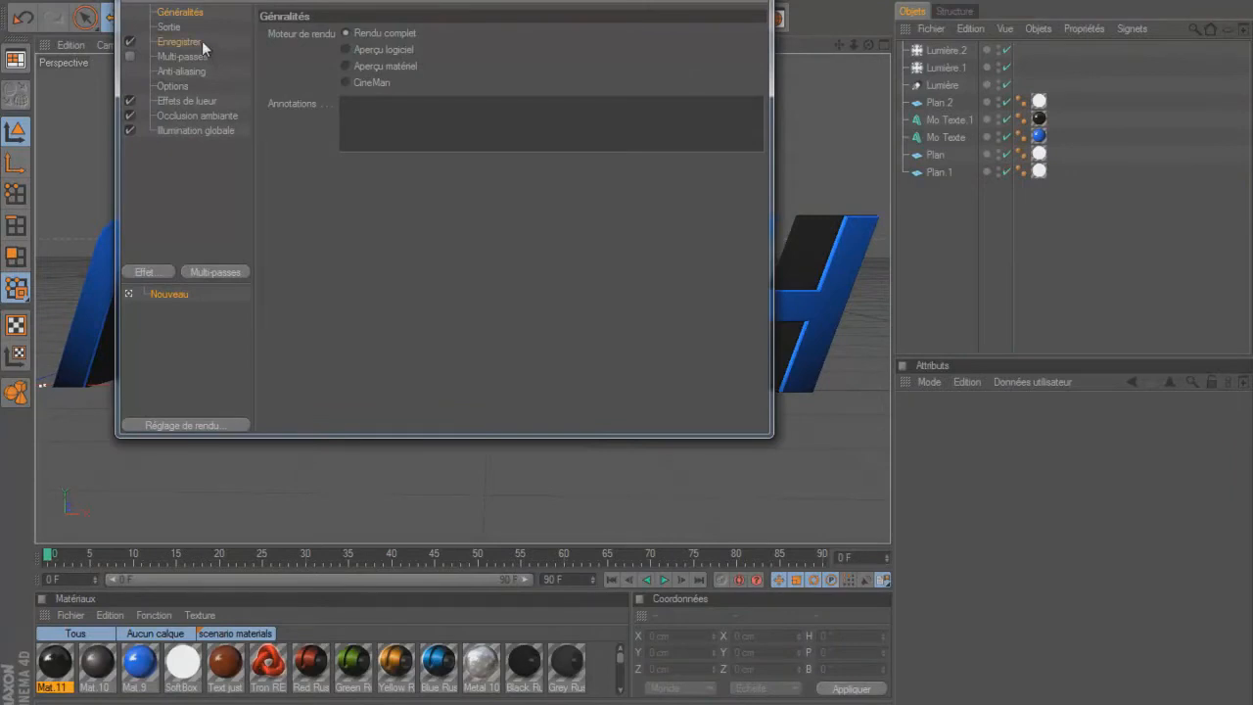
{"action": "left_click", "coordinate": [202, 41]}
{"action": "left_click_drag", "start_coordinate": [598, 65], "coordinate": [567, 65]}
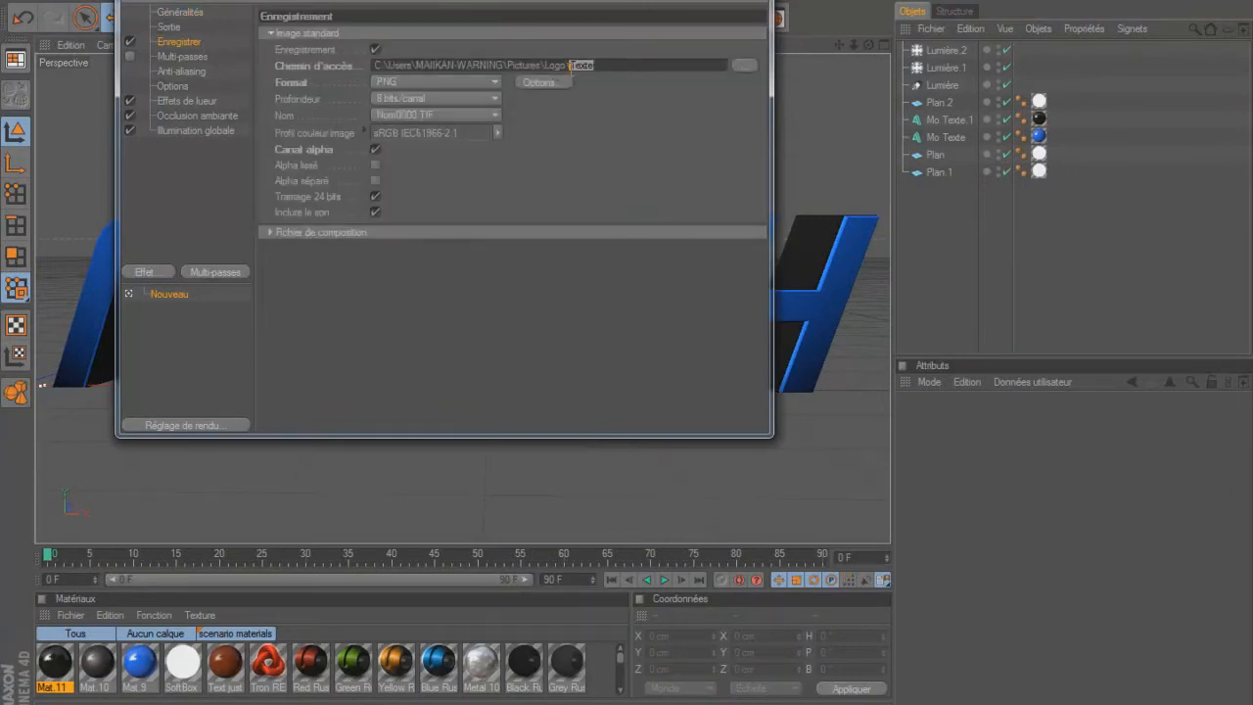
{"action": "type", "text": "mouch"}
{"action": "left_click", "coordinate": [750, 1]}
{"action": "left_click", "coordinate": [408, 19]}
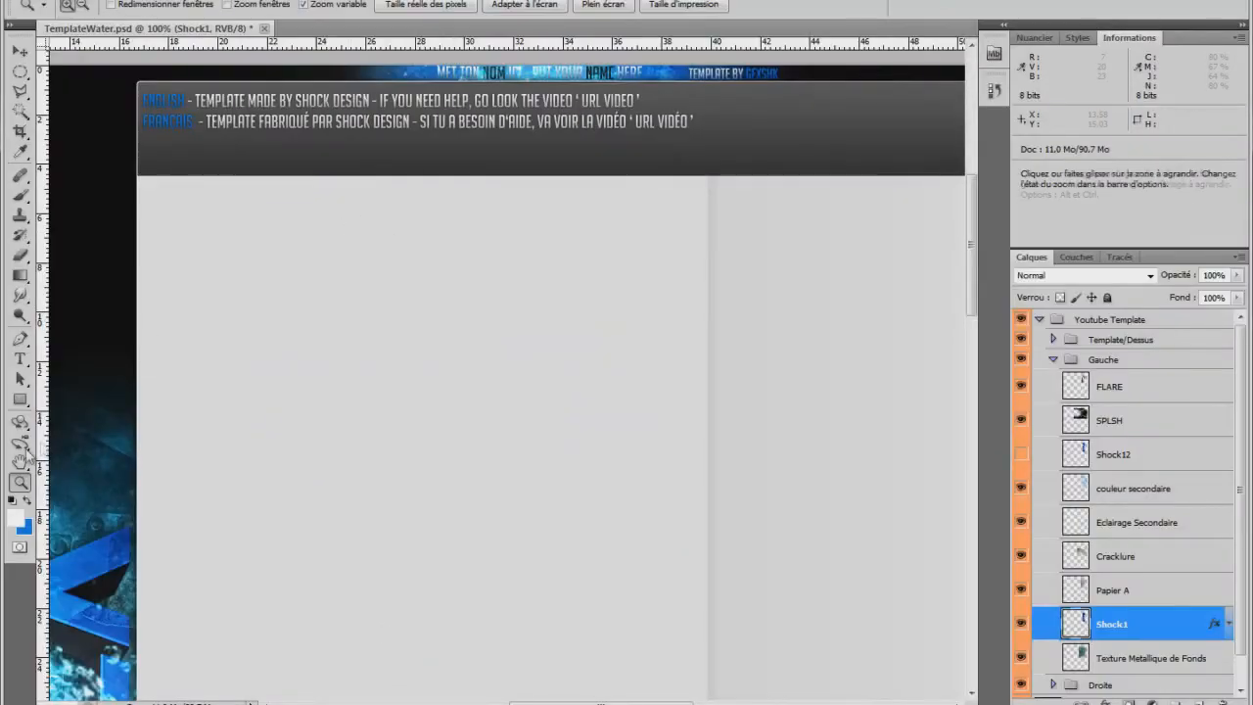
Switch to Photoshop, activate the Type tool, collapse the Gauche layer group and expand the Template/Dessus group.
{"action": "left_click", "coordinate": [20, 358]}
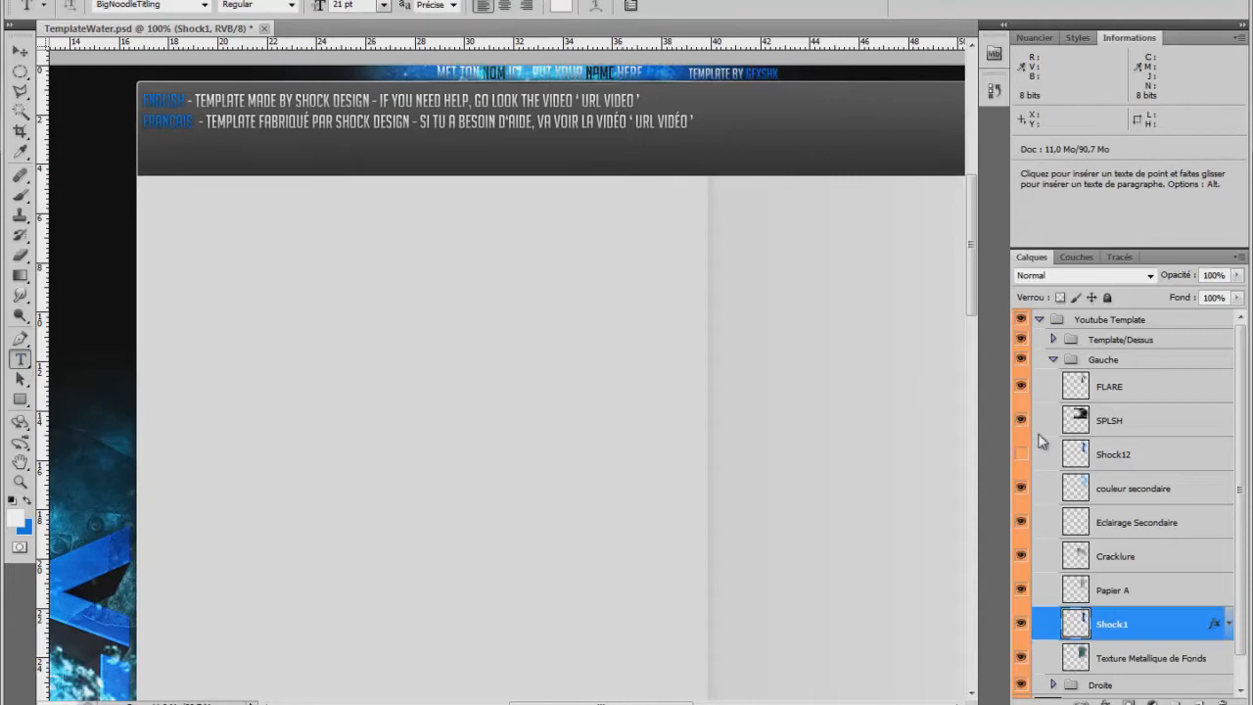
{"action": "left_click", "coordinate": [1054, 362]}
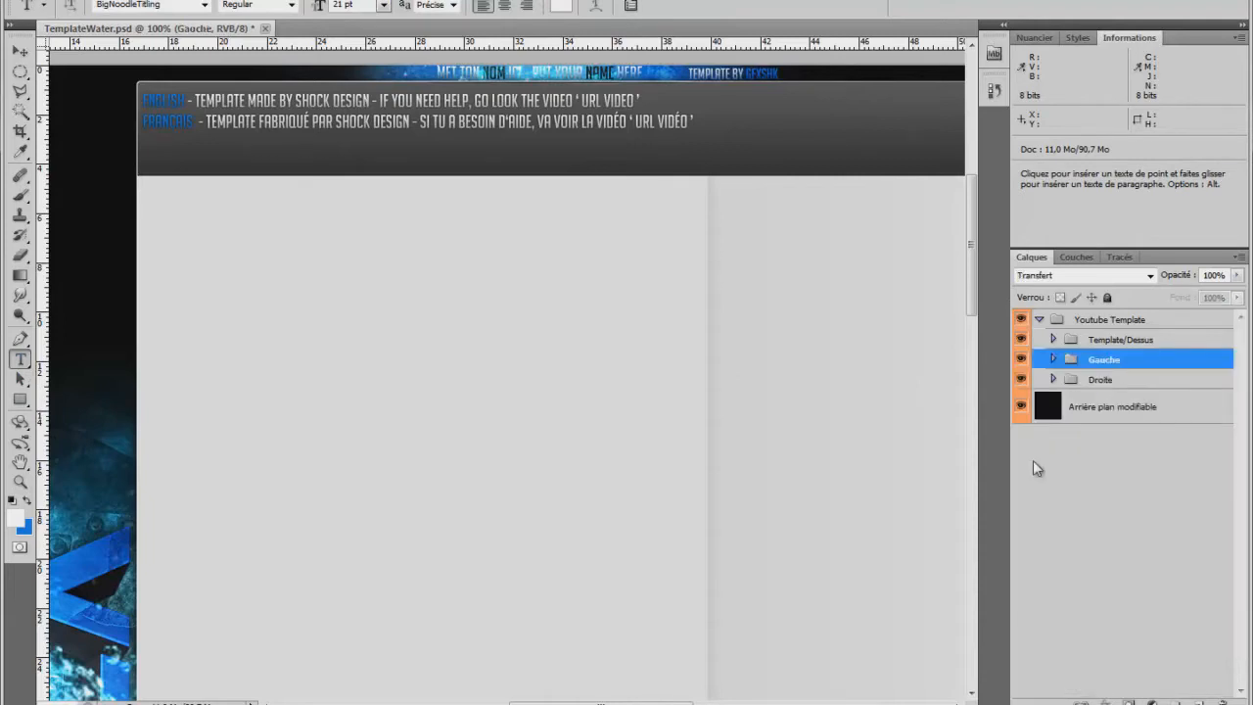
{"action": "left_click", "coordinate": [1055, 340]}
{"action": "left_click", "coordinate": [1114, 343]}
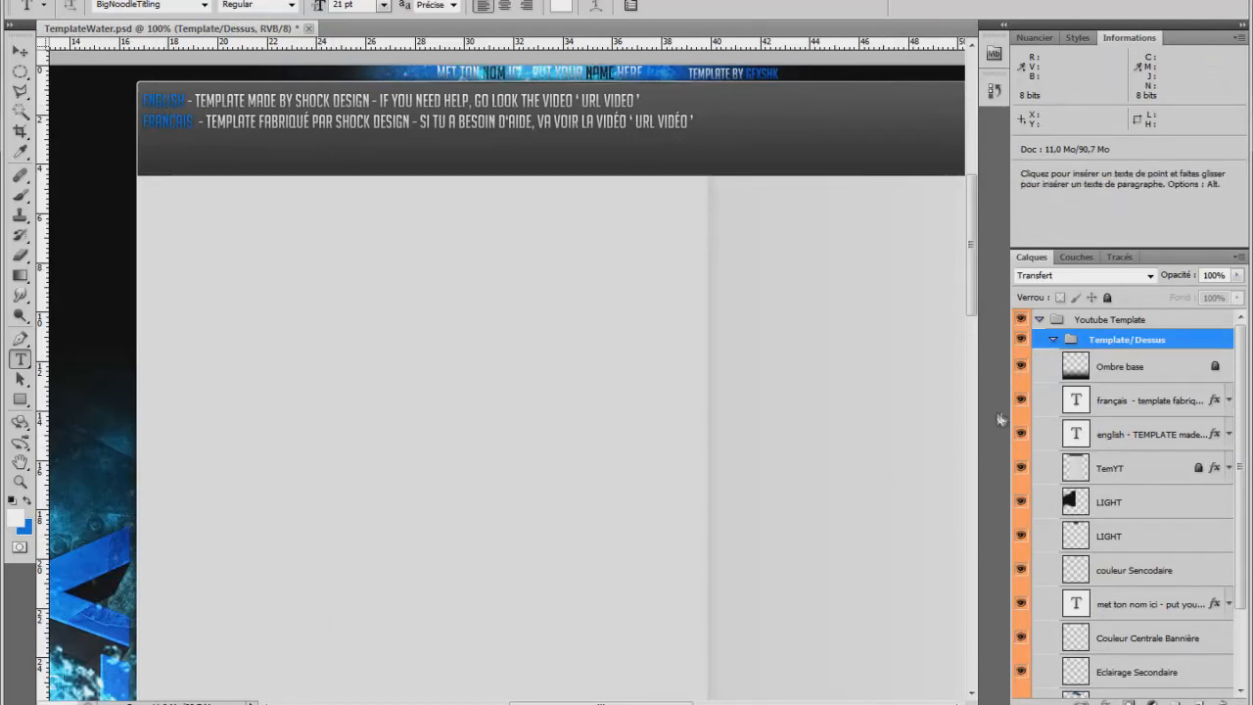
Select the French instruction text layer and toggle the visibility of the French and English text layers to identify them.
{"action": "left_click", "coordinate": [1135, 403]}
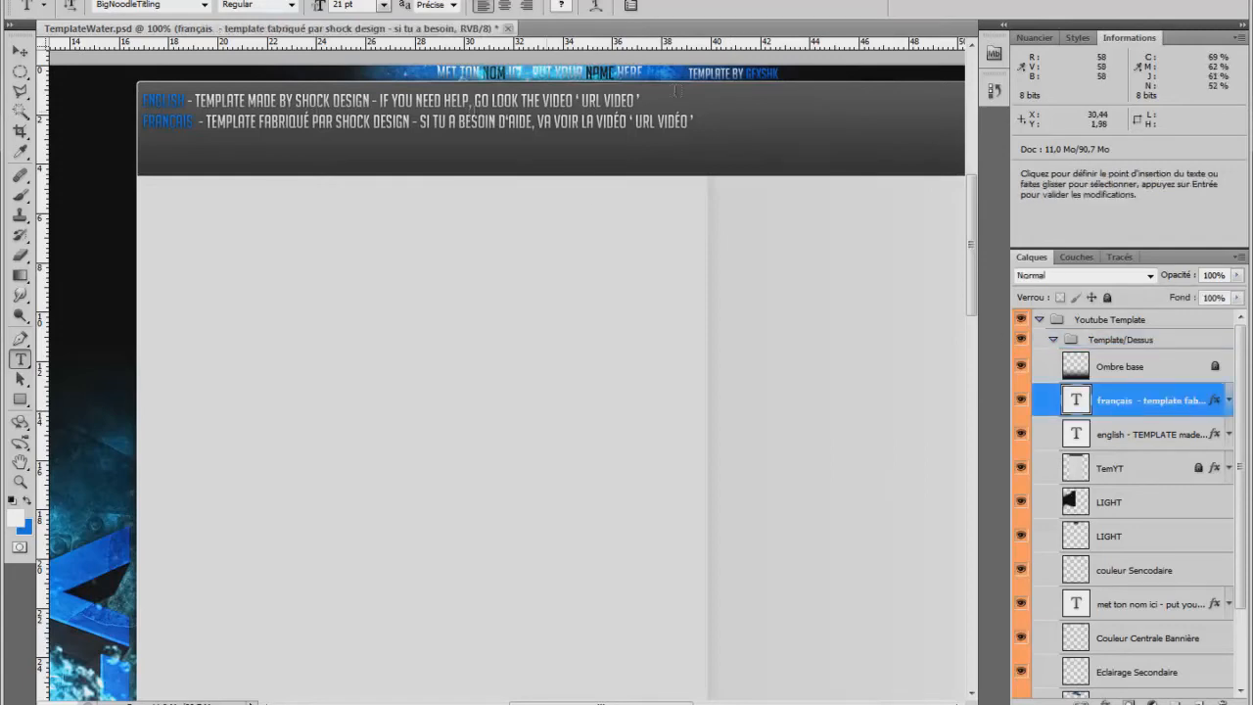
{"action": "left_click", "coordinate": [1022, 401]}
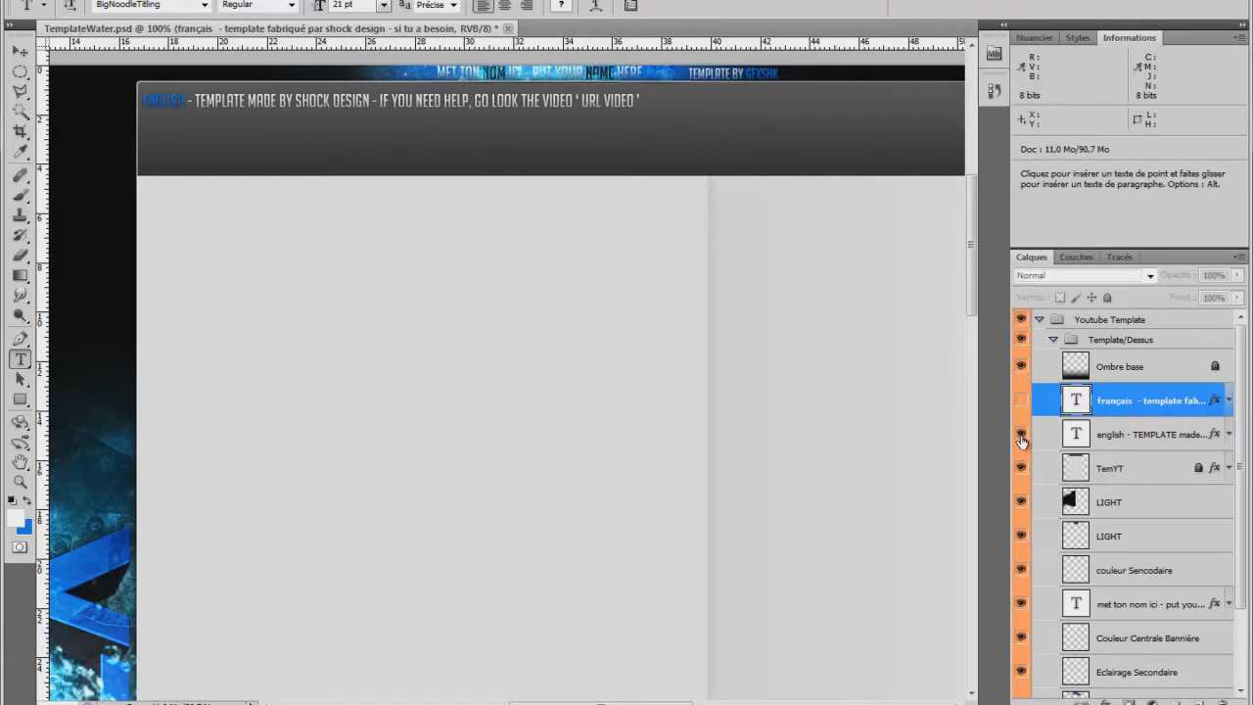
{"action": "left_click", "coordinate": [1021, 435]}
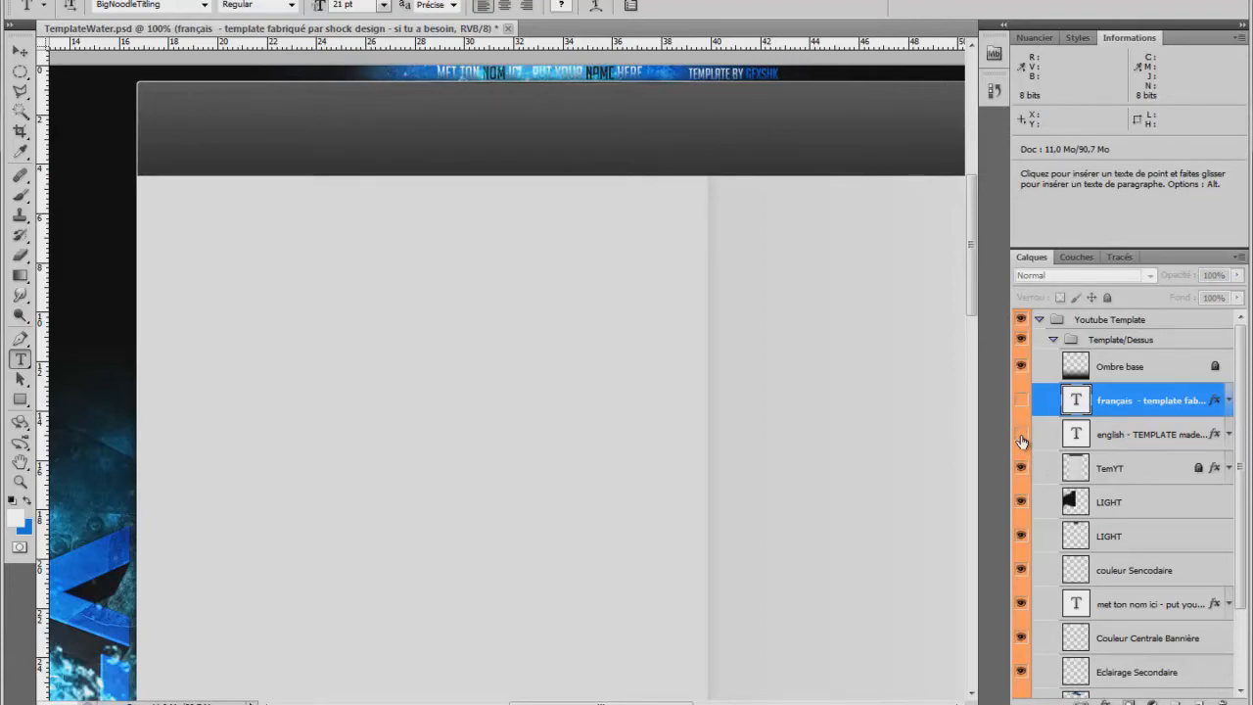
{"action": "left_click", "coordinate": [1021, 404]}
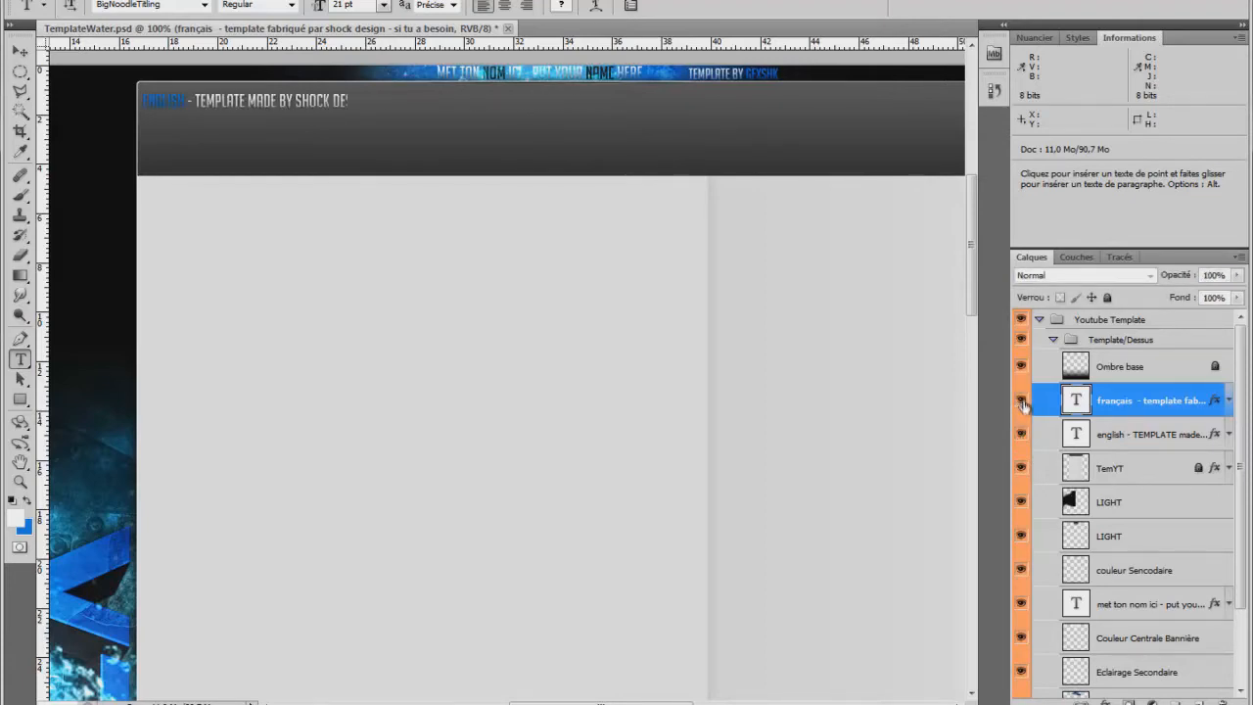
Hide the French and English instruction text layers and select the "met ton nom ici - put your name here" text layer.
{"action": "left_click", "coordinate": [1022, 407]}
{"action": "left_click", "coordinate": [1021, 435]}
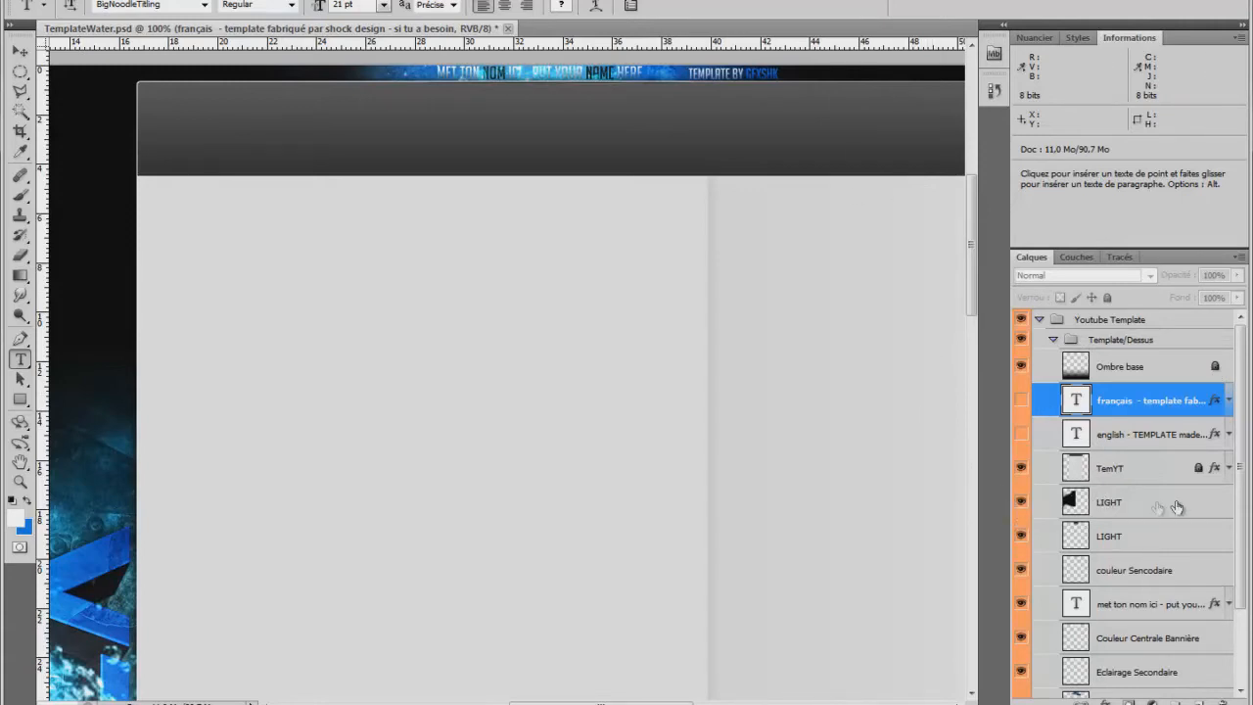
{"action": "left_click_drag", "start_coordinate": [1241, 476], "coordinate": [1241, 516]}
{"action": "left_click", "coordinate": [1155, 550]}
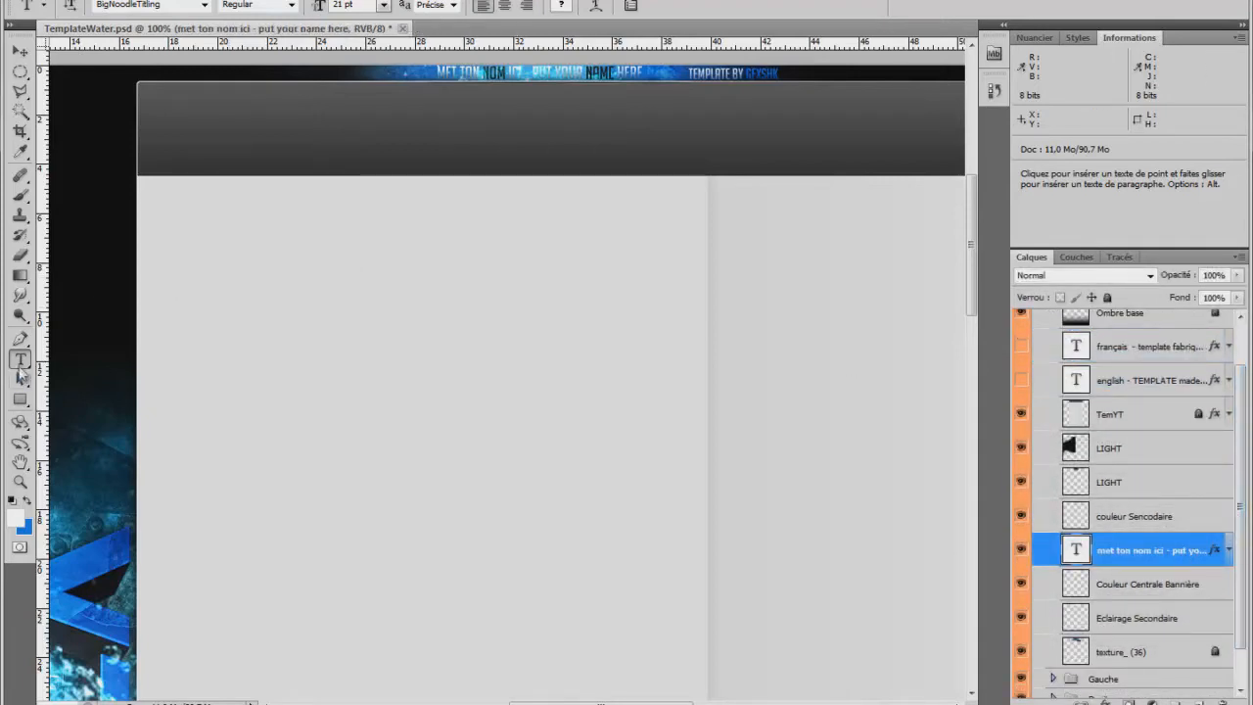
Start editing the name banner text and select the whole phrase "MET TON NOM ICI - PUT YOUR NAME HERE".
{"action": "left_click", "coordinate": [502, 74]}
{"action": "triple_click", "coordinate": [501, 74]}
{"action": "left_click", "coordinate": [582, 73]}
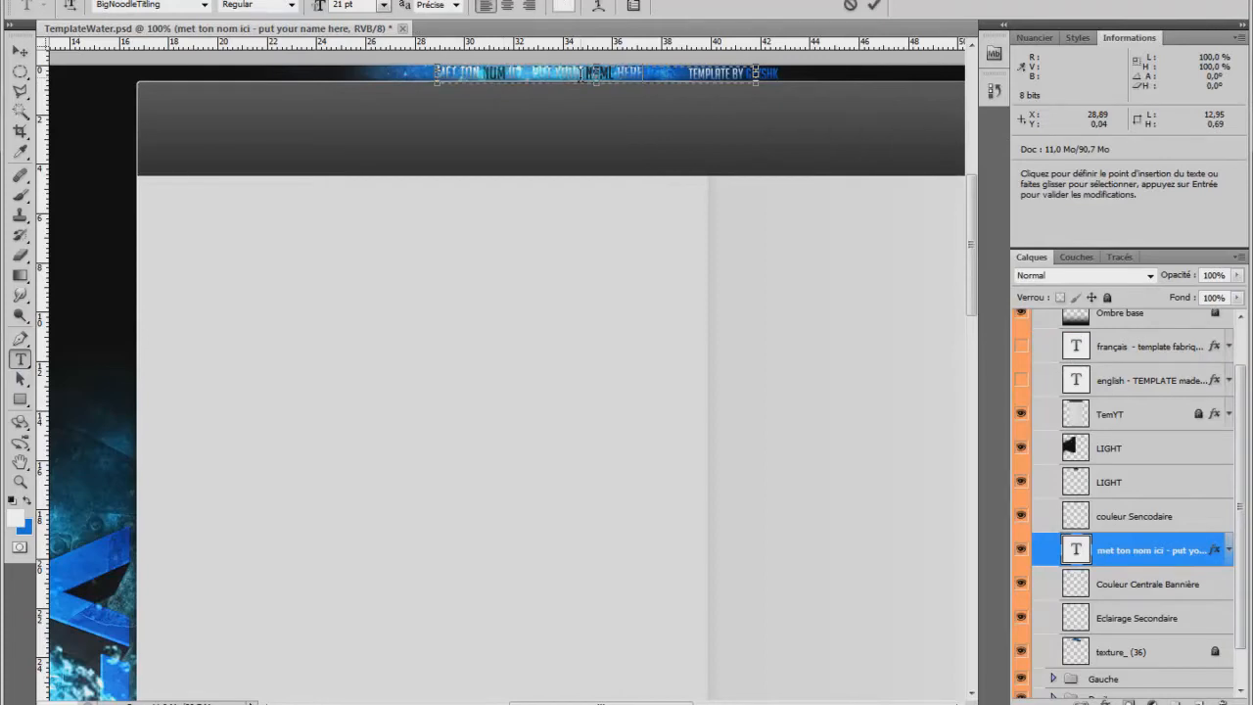
{"action": "double_click", "coordinate": [580, 74]}
{"action": "triple_click", "coordinate": [581, 74]}
{"action": "left_click", "coordinate": [581, 75]}
{"action": "left_click_drag", "start_coordinate": [642, 74], "coordinate": [441, 71]}
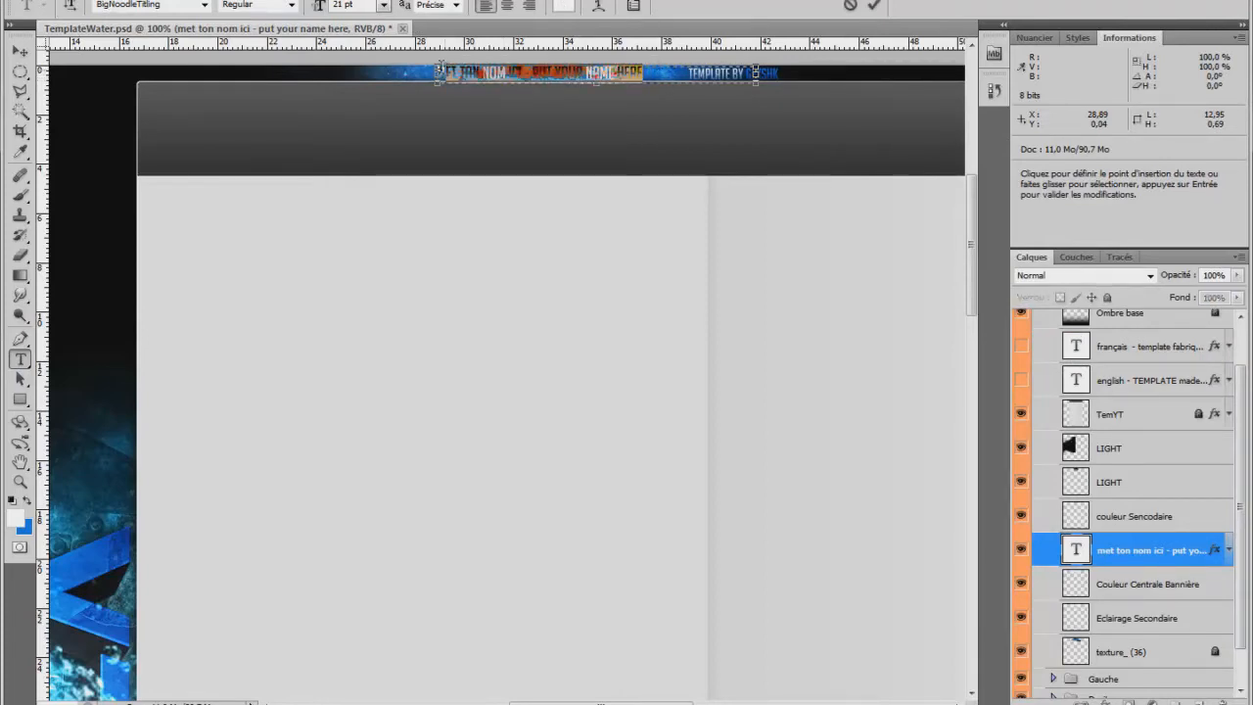
Browse the fonts for the selected banner text, trying Rosewood Std, Cafe Nero M54 and Continuum Light.
{"action": "left_click", "coordinate": [196, 10]}
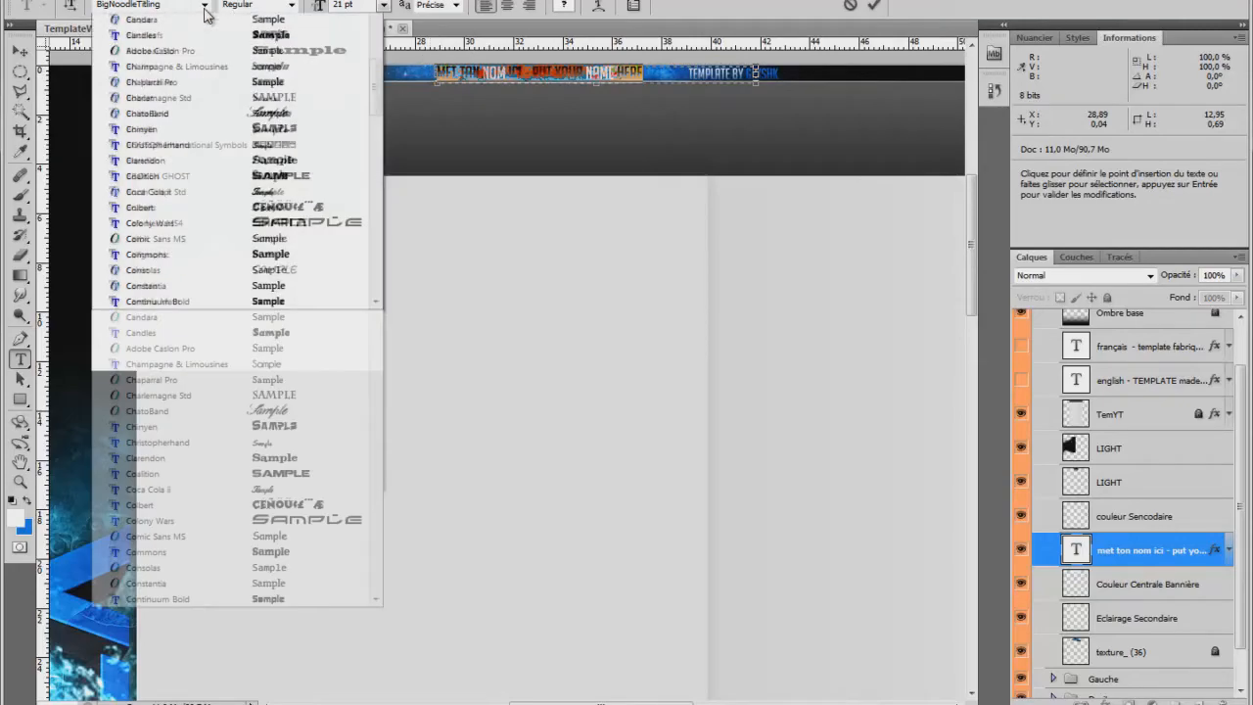
{"action": "scroll", "coordinate": [217, 375], "scroll_direction": "down", "scroll_amount": 4}
{"action": "scroll", "coordinate": [217, 375], "scroll_direction": "down", "scroll_amount": 20}
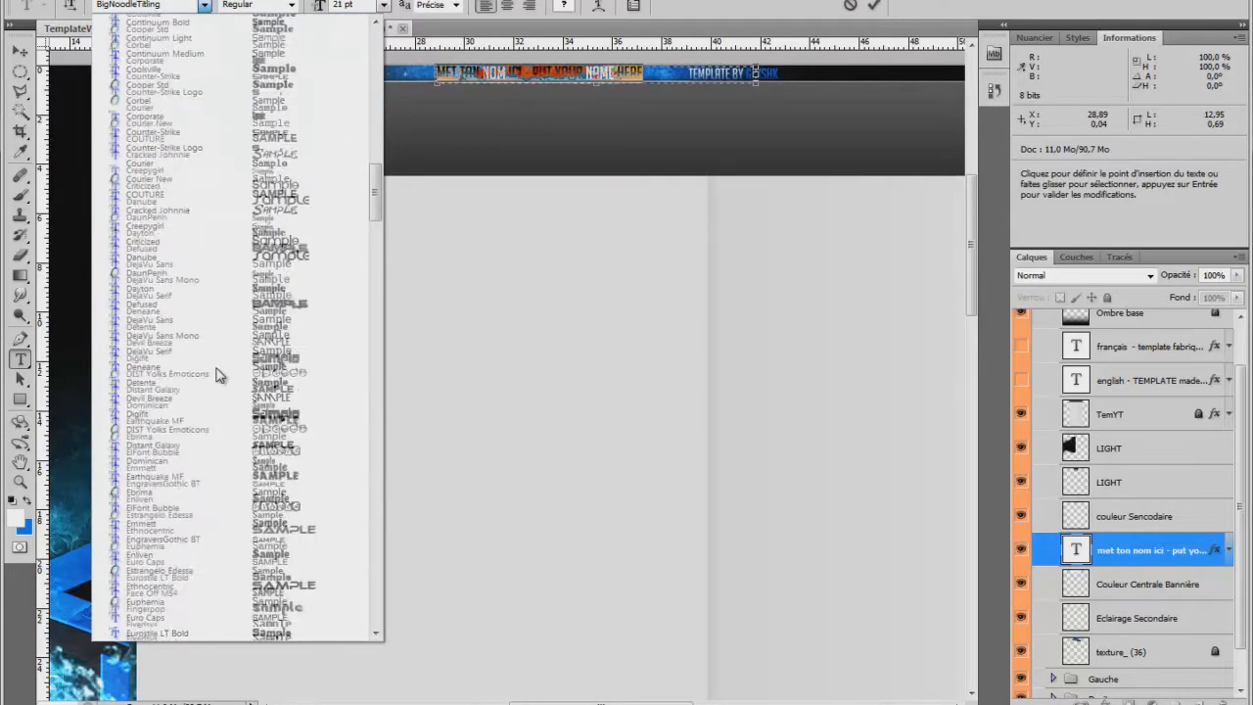
{"action": "scroll", "coordinate": [218, 372], "scroll_direction": "down", "scroll_amount": 14}
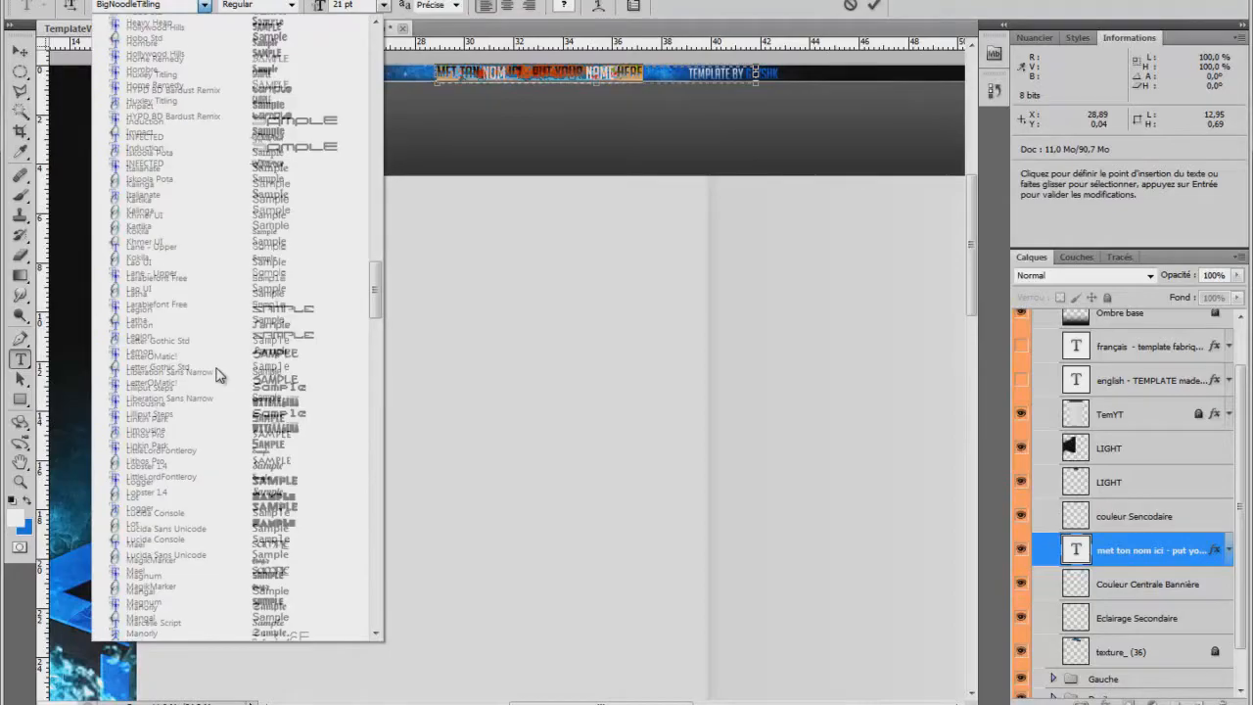
{"action": "scroll", "coordinate": [217, 366], "scroll_direction": "down", "scroll_amount": 15}
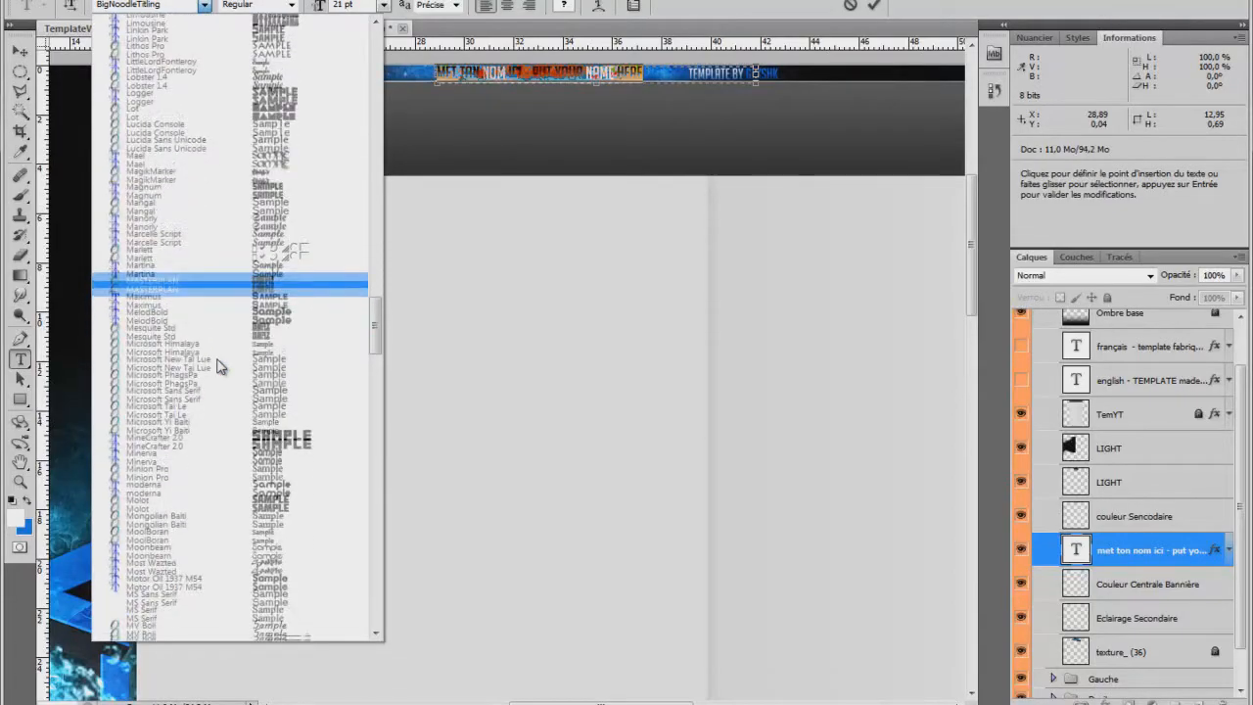
{"action": "scroll", "coordinate": [217, 366], "scroll_direction": "down", "scroll_amount": 6}
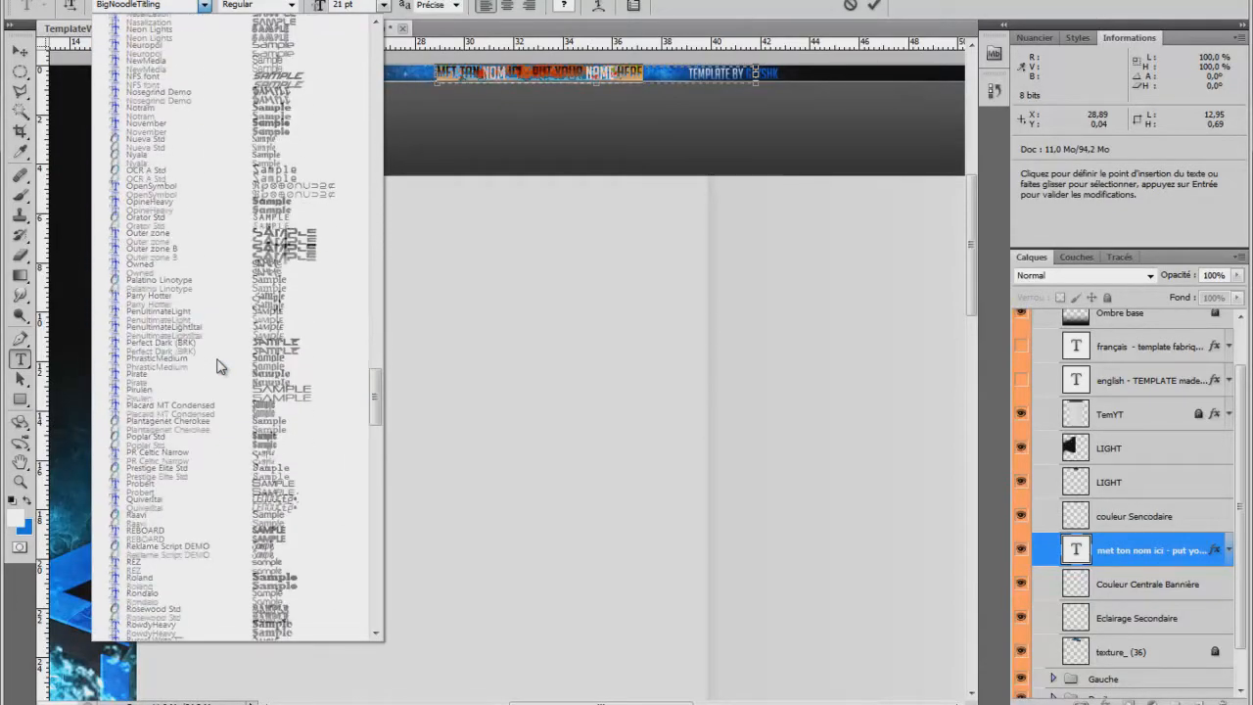
{"action": "left_click", "coordinate": [208, 381]}
{"action": "left_click", "coordinate": [113, 6]}
{"action": "type", "text": "Cafe Nero M54"}
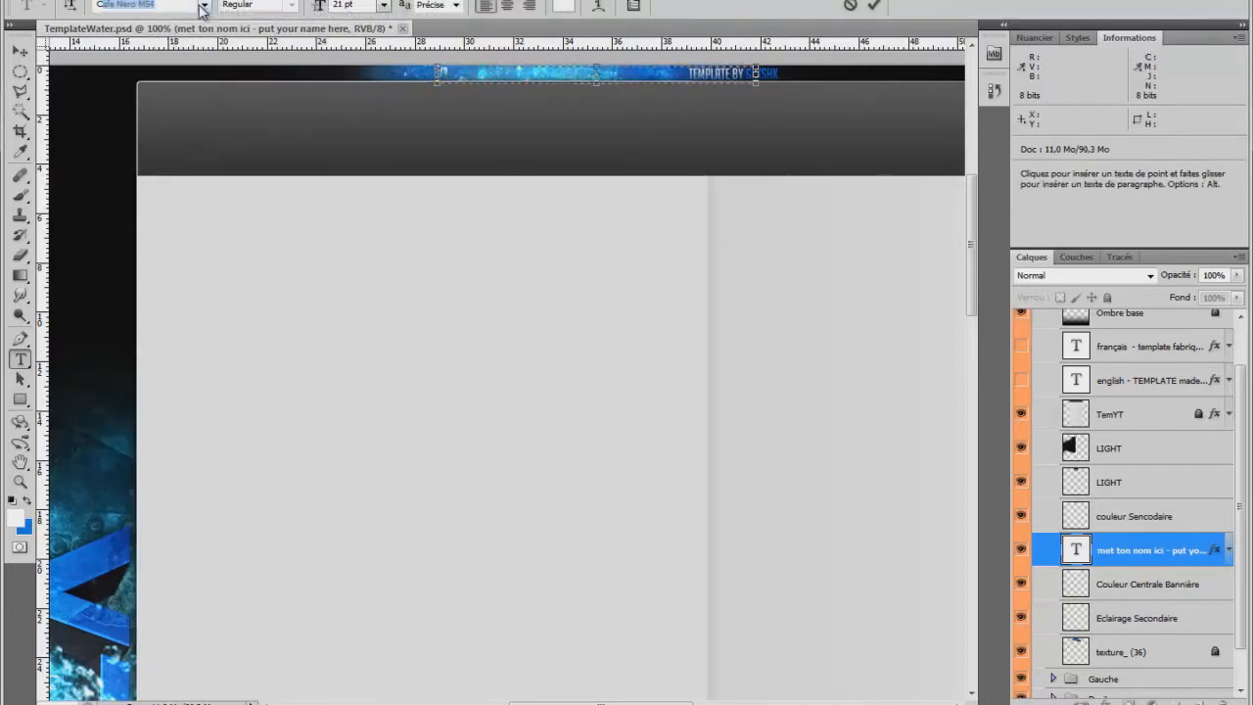
{"action": "left_click", "coordinate": [203, 5]}
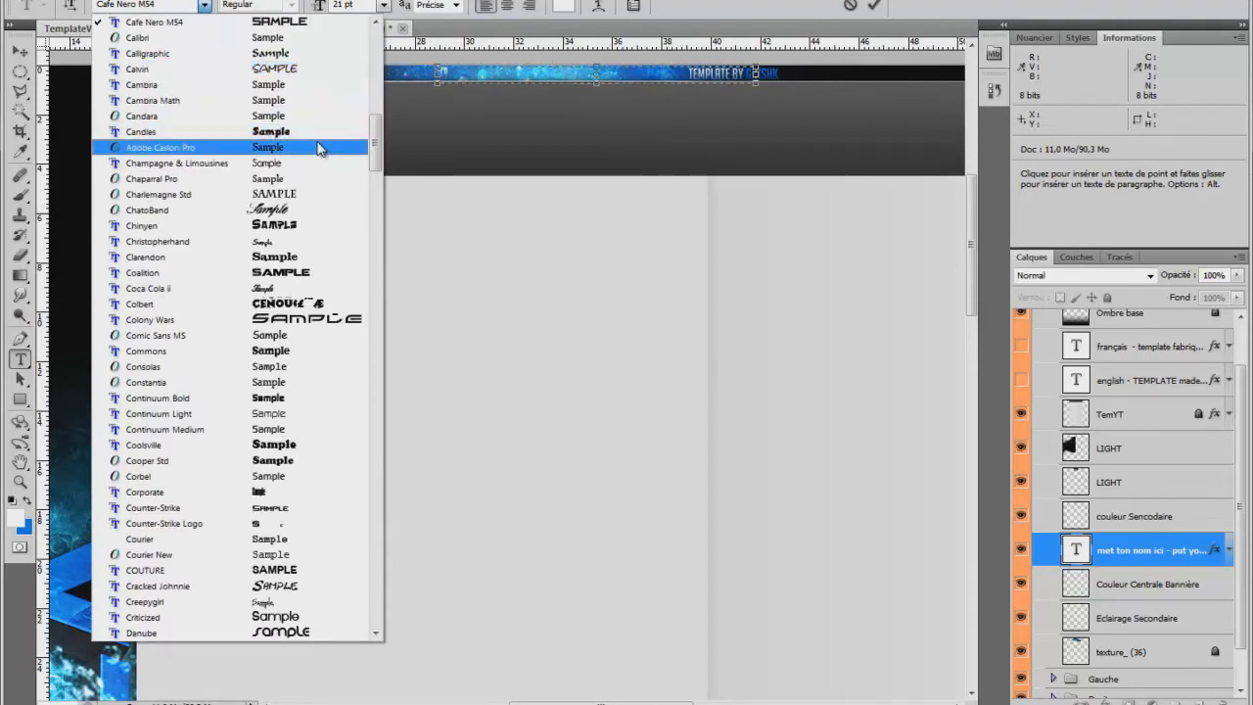
{"action": "left_click", "coordinate": [294, 414]}
Enter "mister mouch" as the banner text and select the whole name.
{"action": "double_click", "coordinate": [639, 75]}
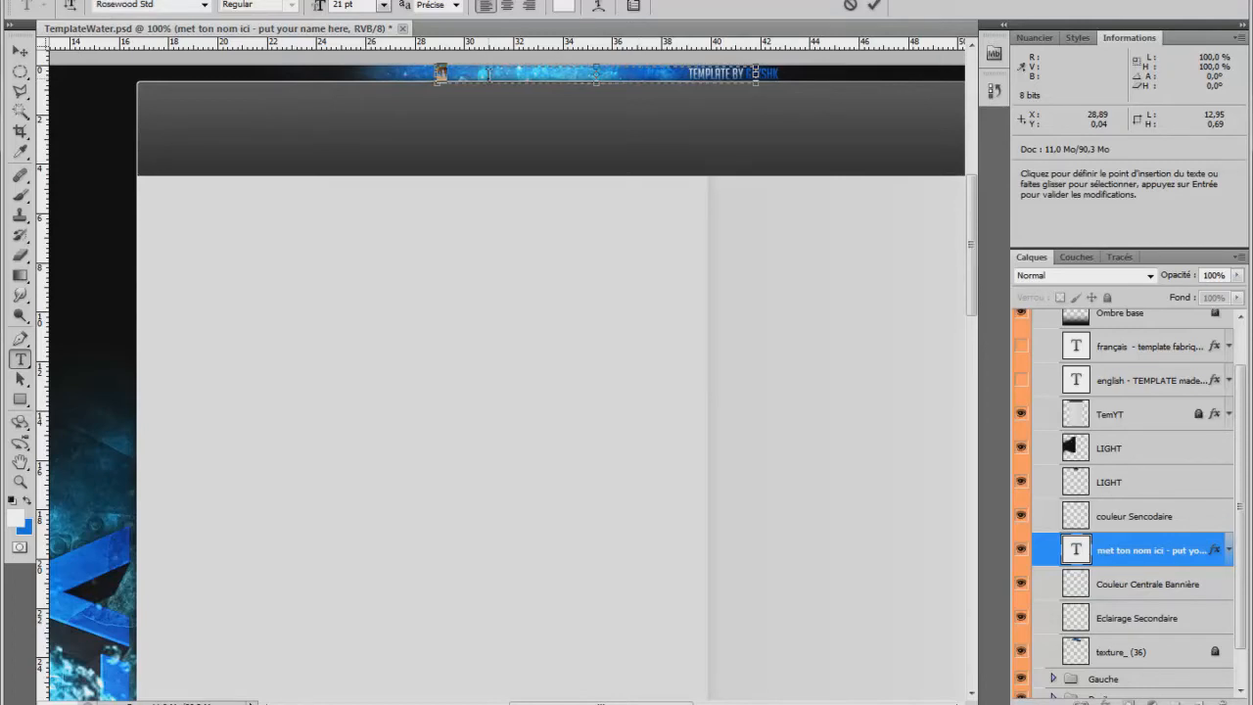
{"action": "type", "text": "on nom"}
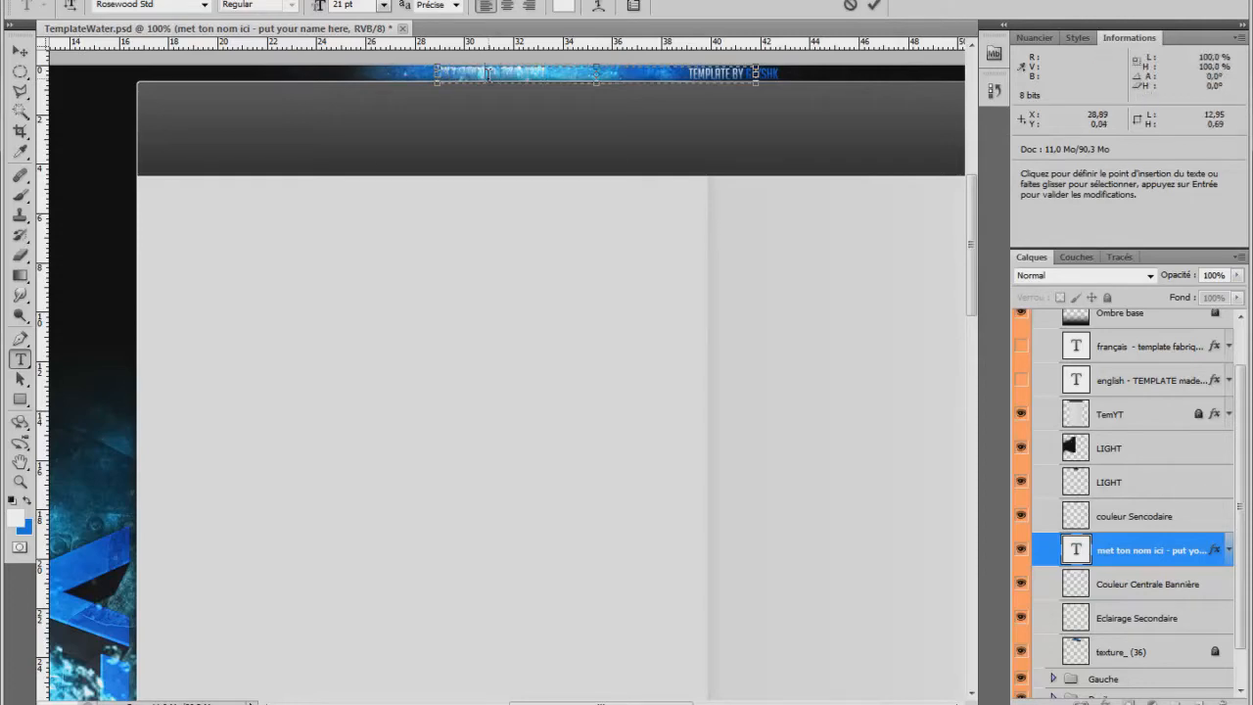
{"action": "left_click_drag", "start_coordinate": [495, 75], "coordinate": [442, 73]}
{"action": "triple_click", "coordinate": [541, 72]}
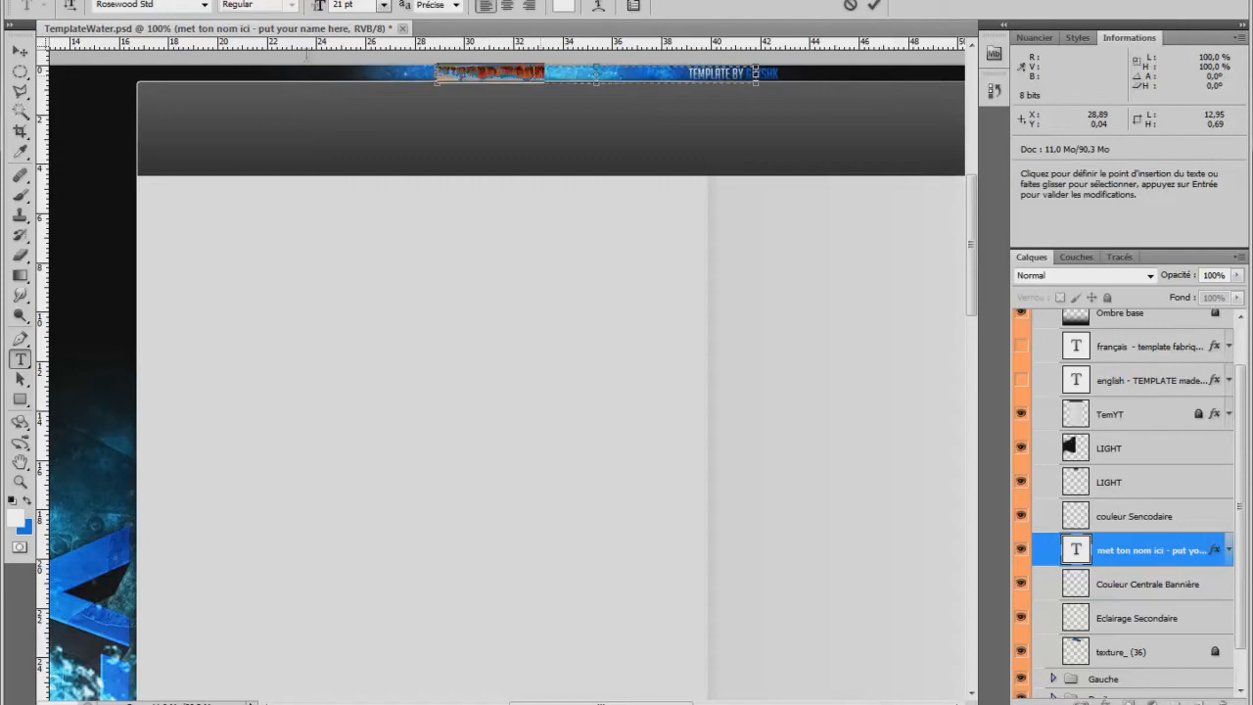
Try Continuum Light on the selected banner name and set its font to Continuum Medium.
{"action": "left_click", "coordinate": [206, 6]}
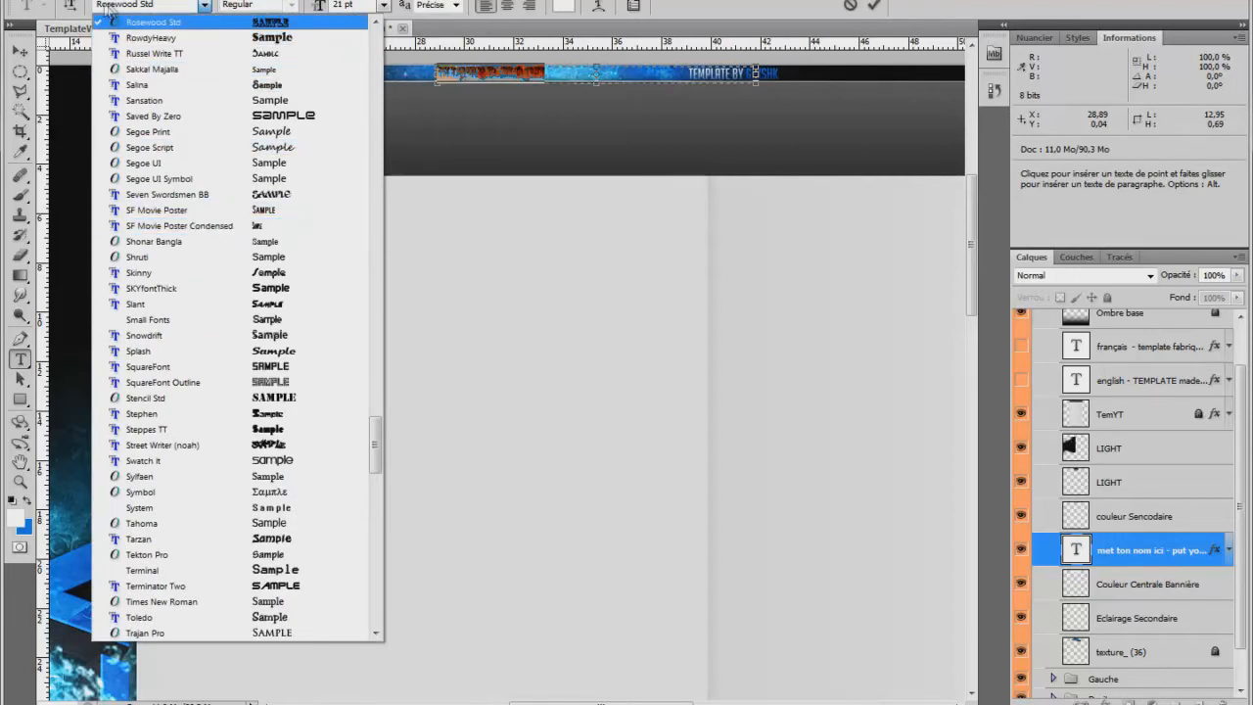
{"action": "left_click", "coordinate": [110, 10]}
{"action": "type", "text": "Cafe Nero M54"}
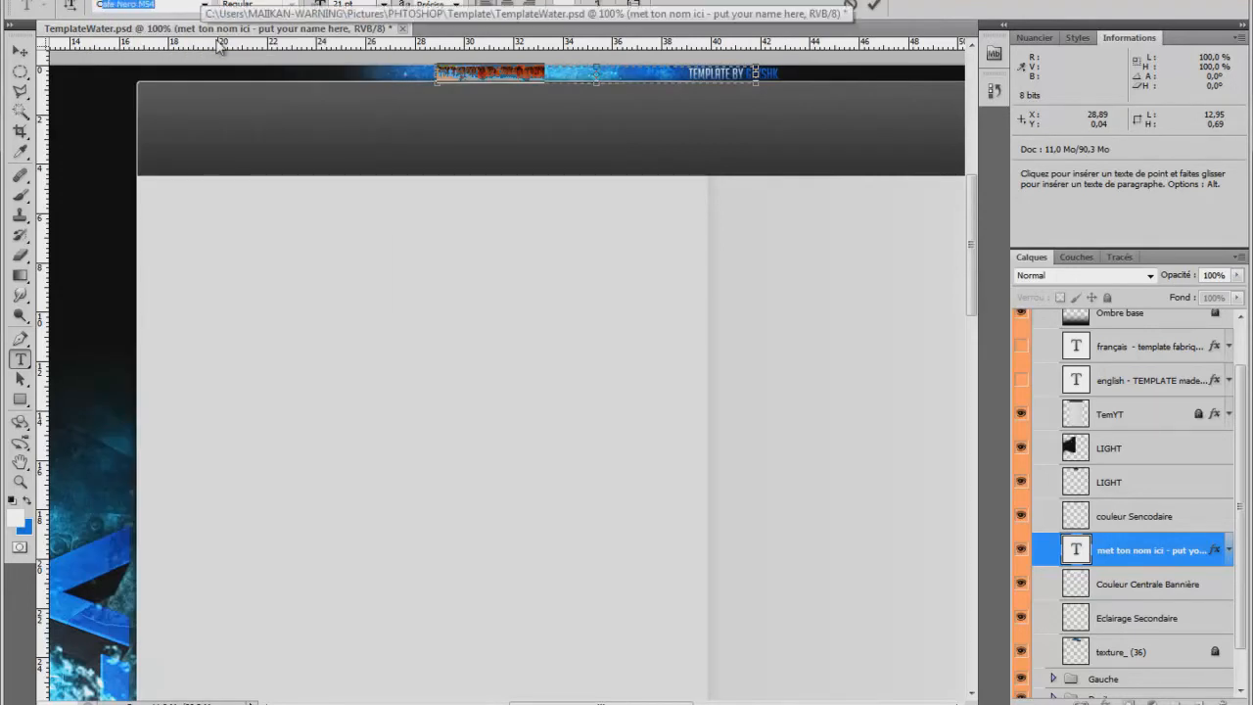
{"action": "left_click", "coordinate": [204, 6]}
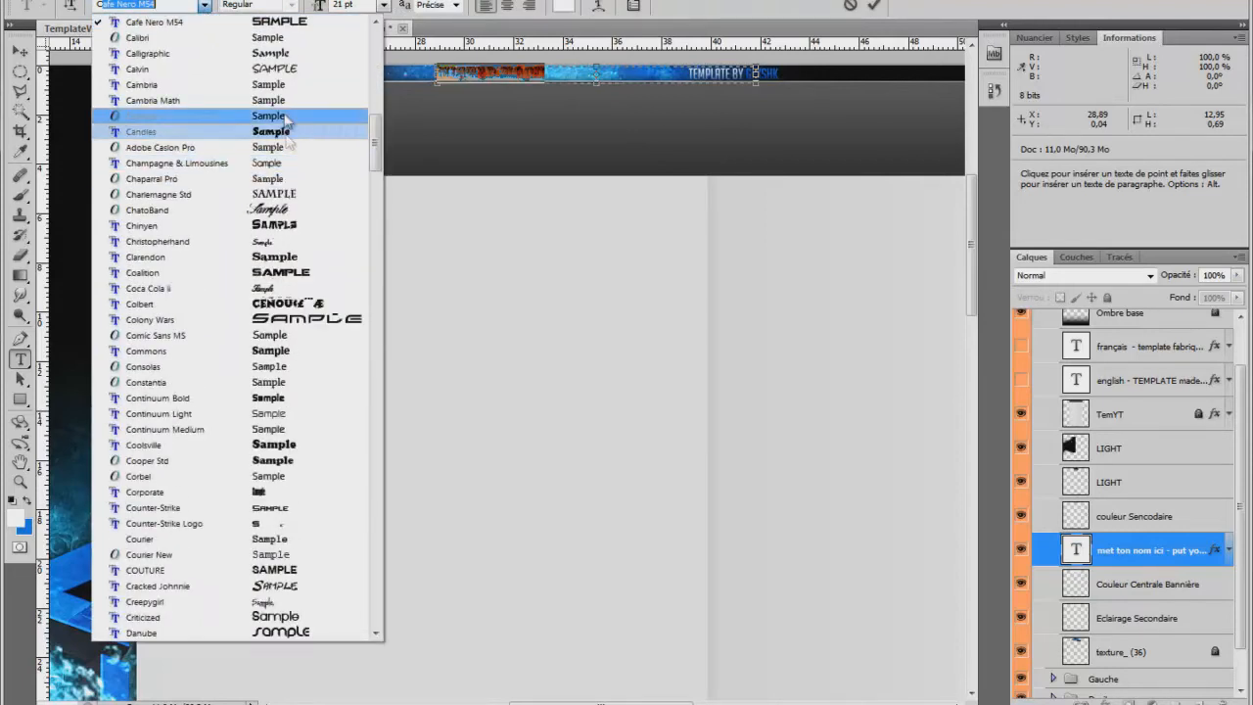
{"action": "left_click", "coordinate": [313, 418]}
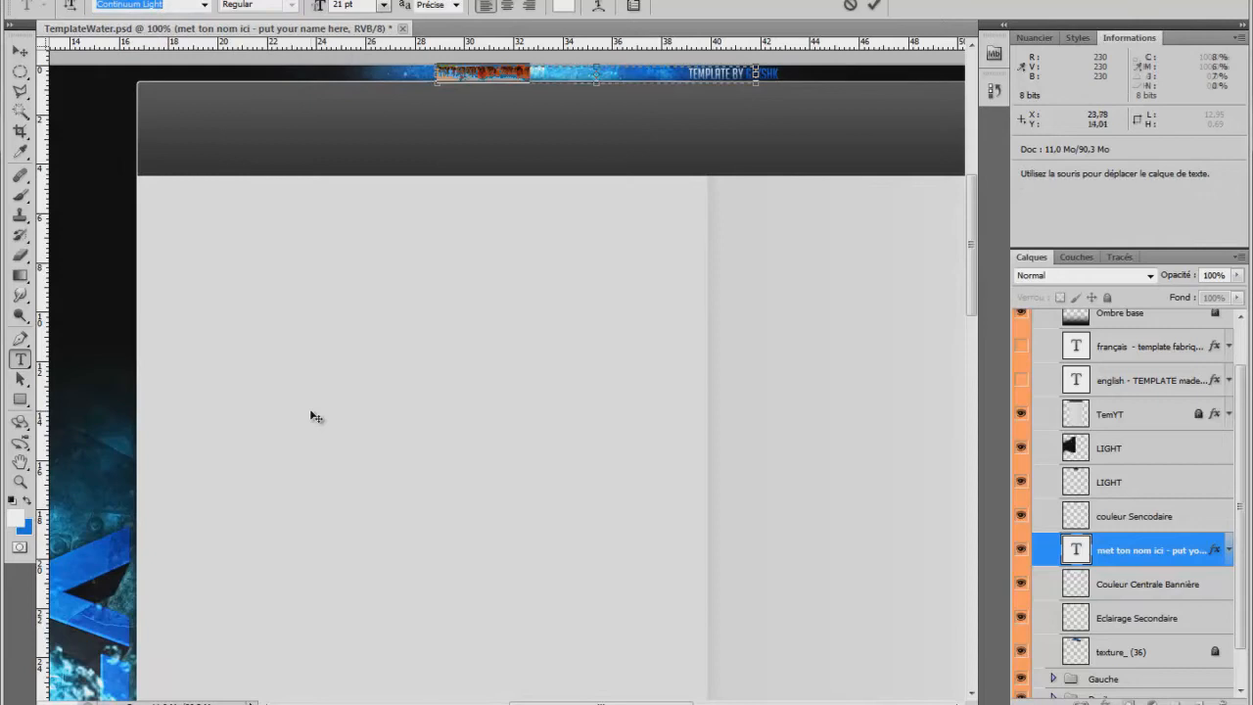
{"action": "left_click", "coordinate": [208, 6]}
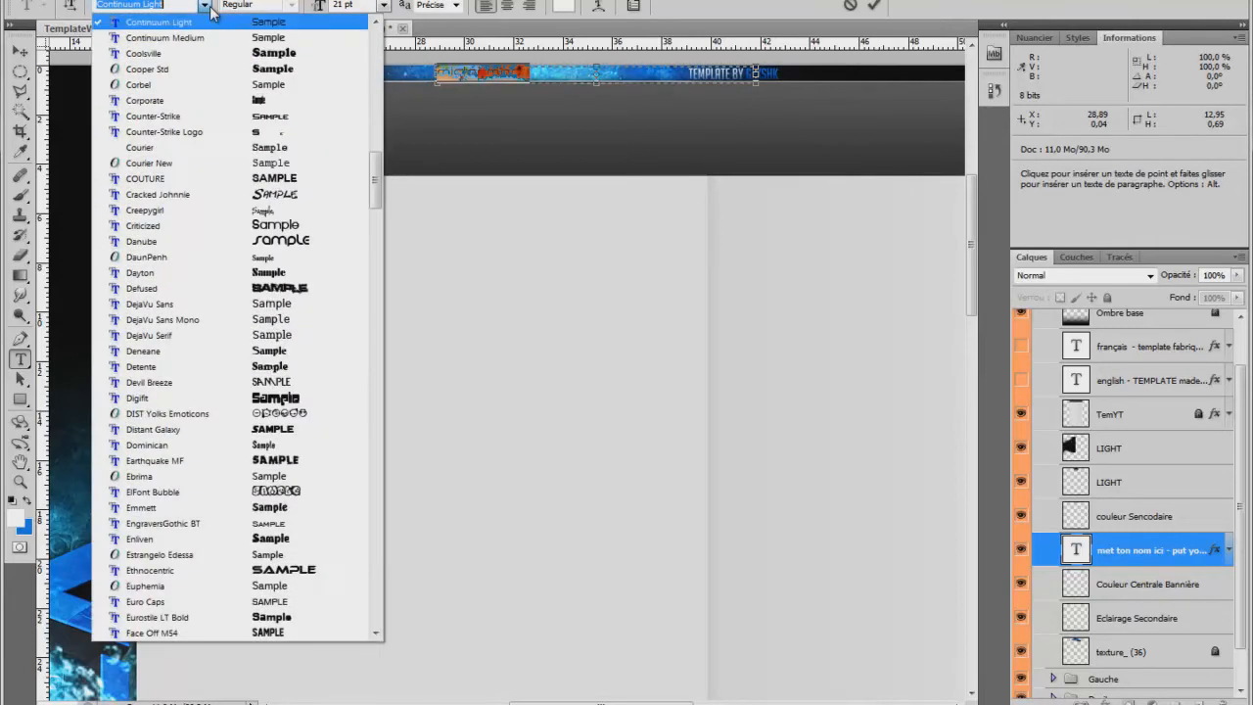
{"action": "left_click", "coordinate": [237, 37]}
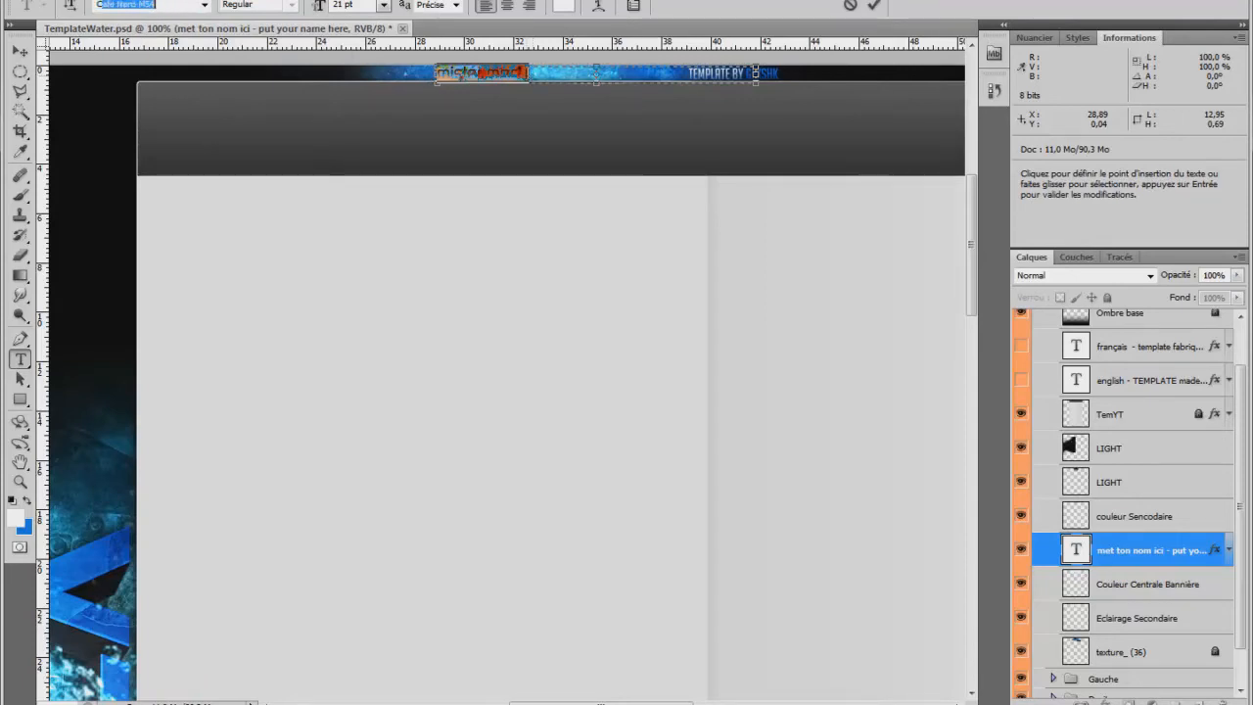
{"action": "left_click", "coordinate": [205, 5]}
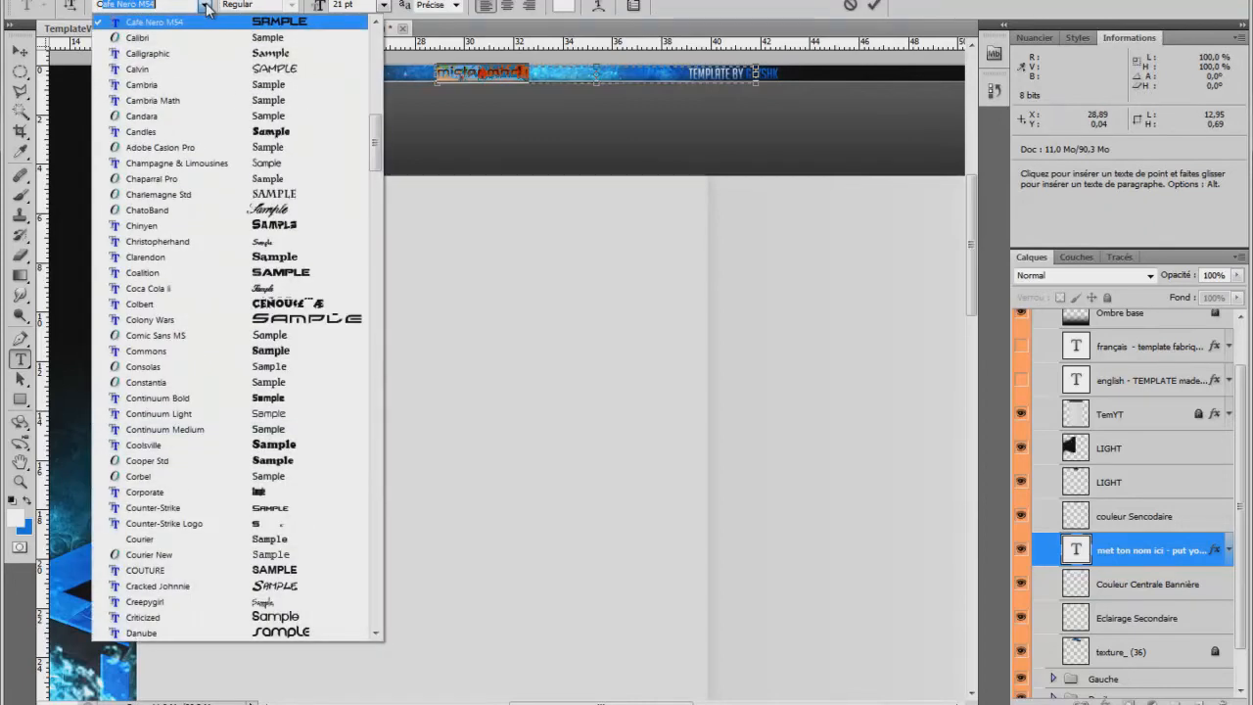
{"action": "left_click", "coordinate": [281, 429]}
Replace the banner name with "MISTER MOUCH" in capitals, commit the text and activate the Move tool.
{"action": "left_click", "coordinate": [544, 73]}
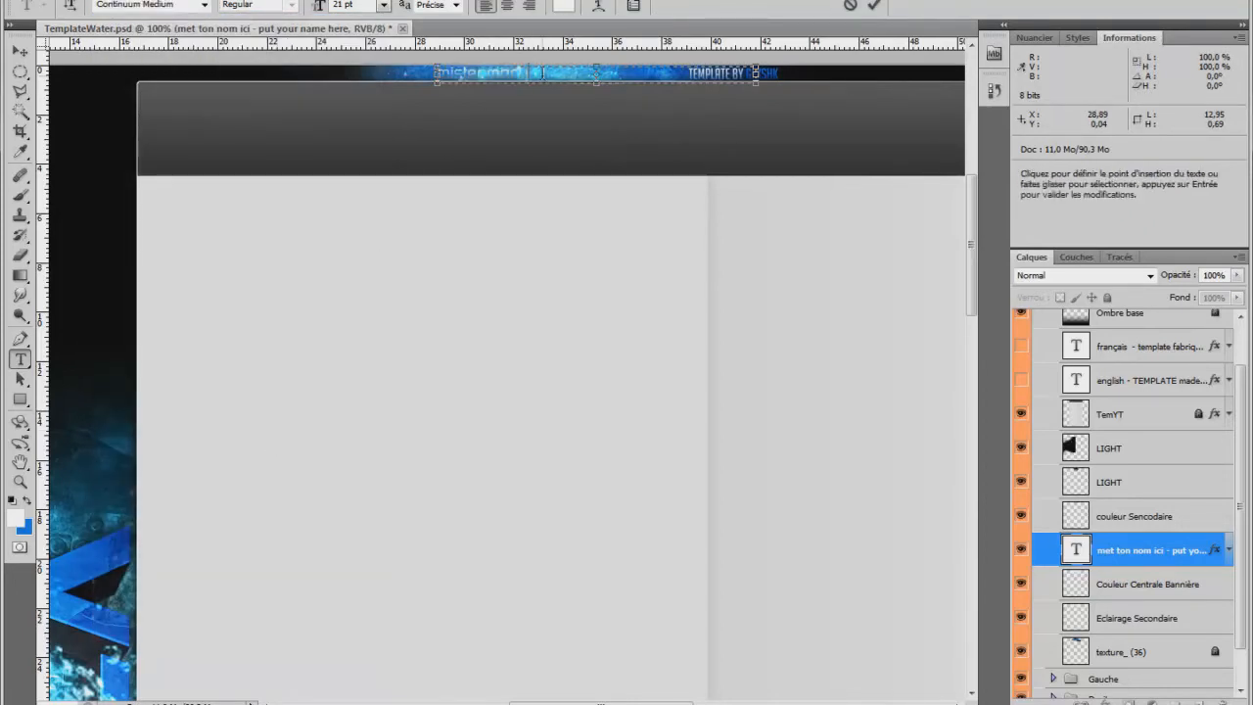
{"action": "left_click_drag", "start_coordinate": [529, 73], "coordinate": [437, 73]}
{"action": "key", "text": "BackSpace"}
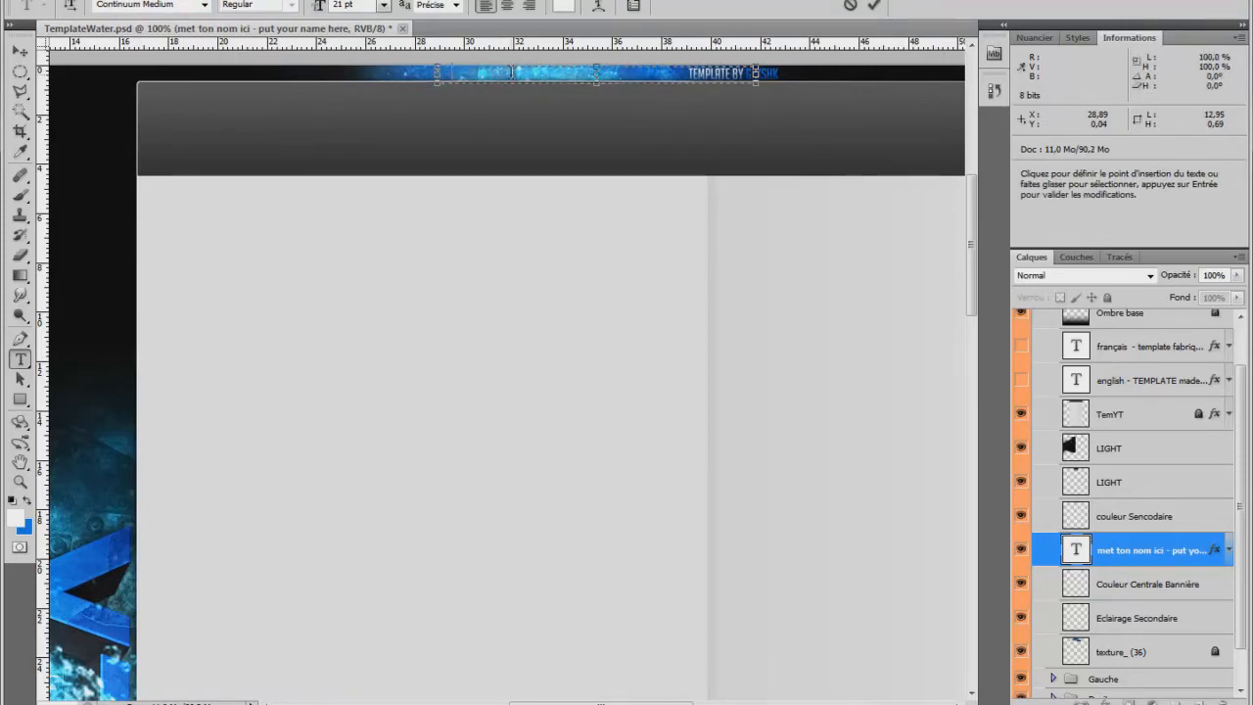
{"action": "type", "text": "MOU"}
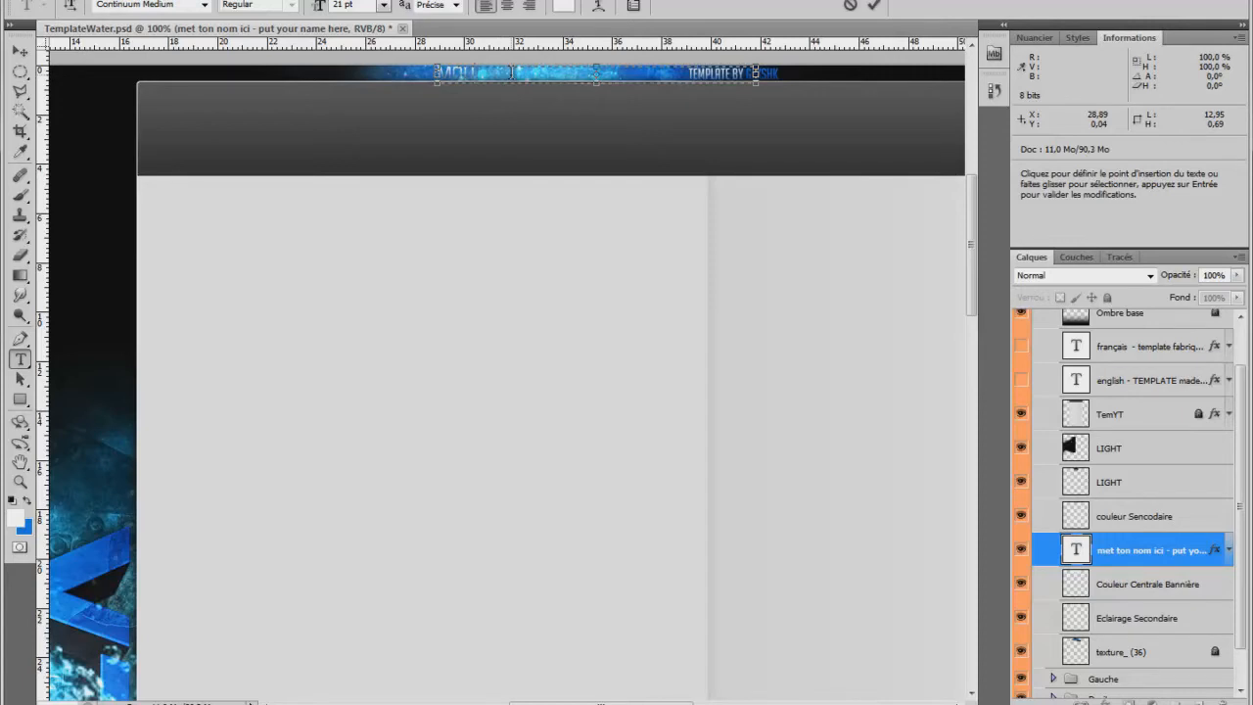
{"action": "key", "text": "BackSpace"}
{"action": "key", "text": "BackSpace"}
{"action": "key", "text": "BackSpace"}
{"action": "left_click", "coordinate": [19, 50]}
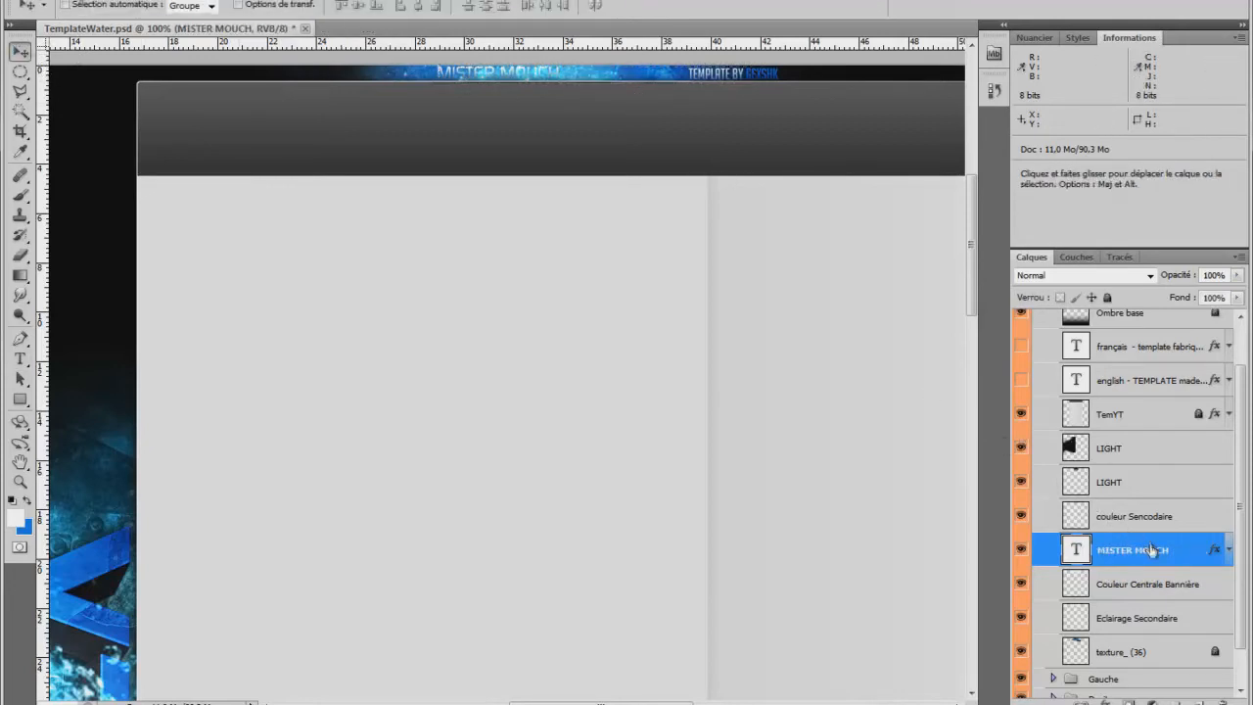
Move the MISTER MOUCH layer above both LIGHT layers, directly below TemYT, and shift its text slightly right within the banner.
{"action": "left_click_drag", "start_coordinate": [1192, 557], "coordinate": [1184, 451]}
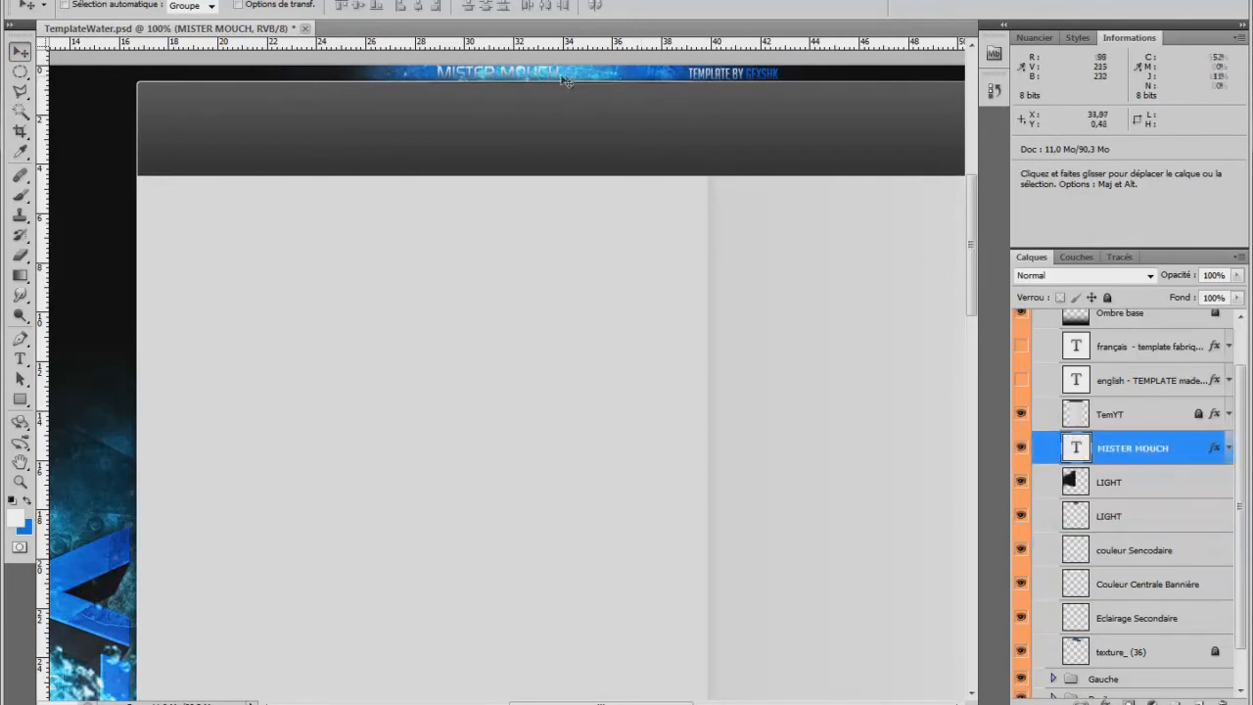
{"action": "left_click_drag", "start_coordinate": [558, 78], "coordinate": [596, 83]}
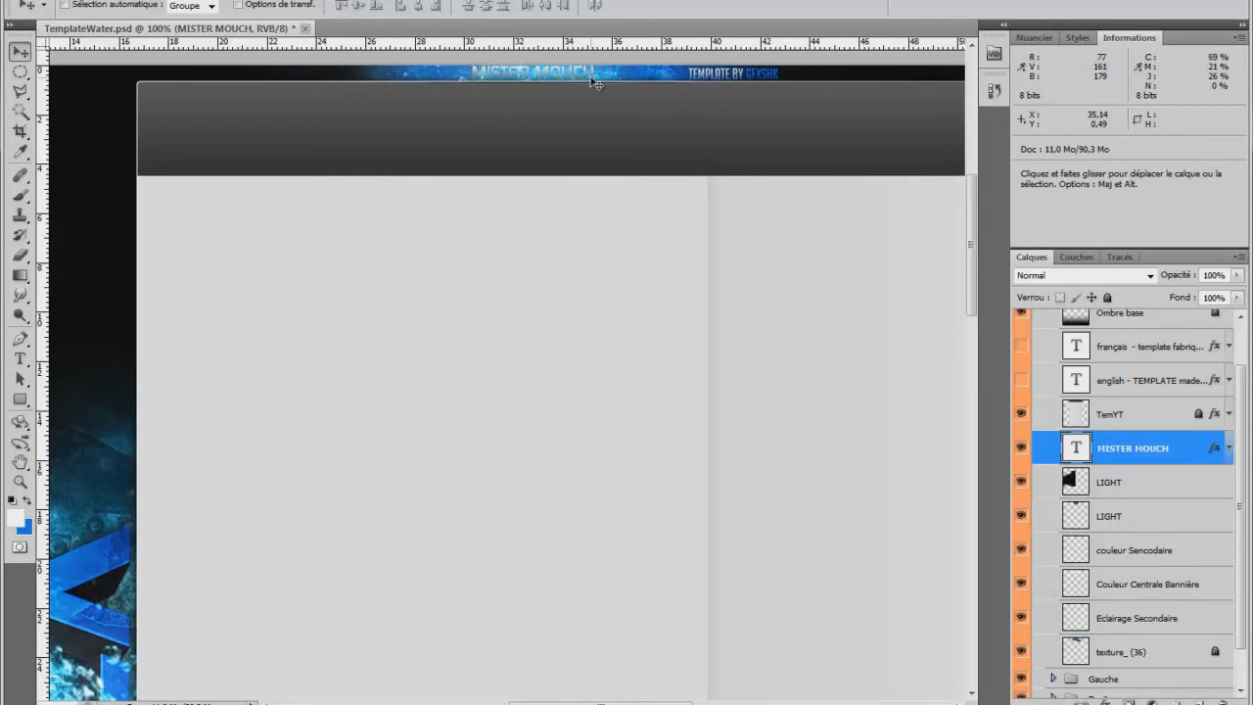
Open the layer style of MISTER MOUCH, enable the gradient overlay (Incrustation en dégradé) and choose the black-to-white "Noir, blanc" gradient.
{"action": "double_click", "coordinate": [1176, 466]}
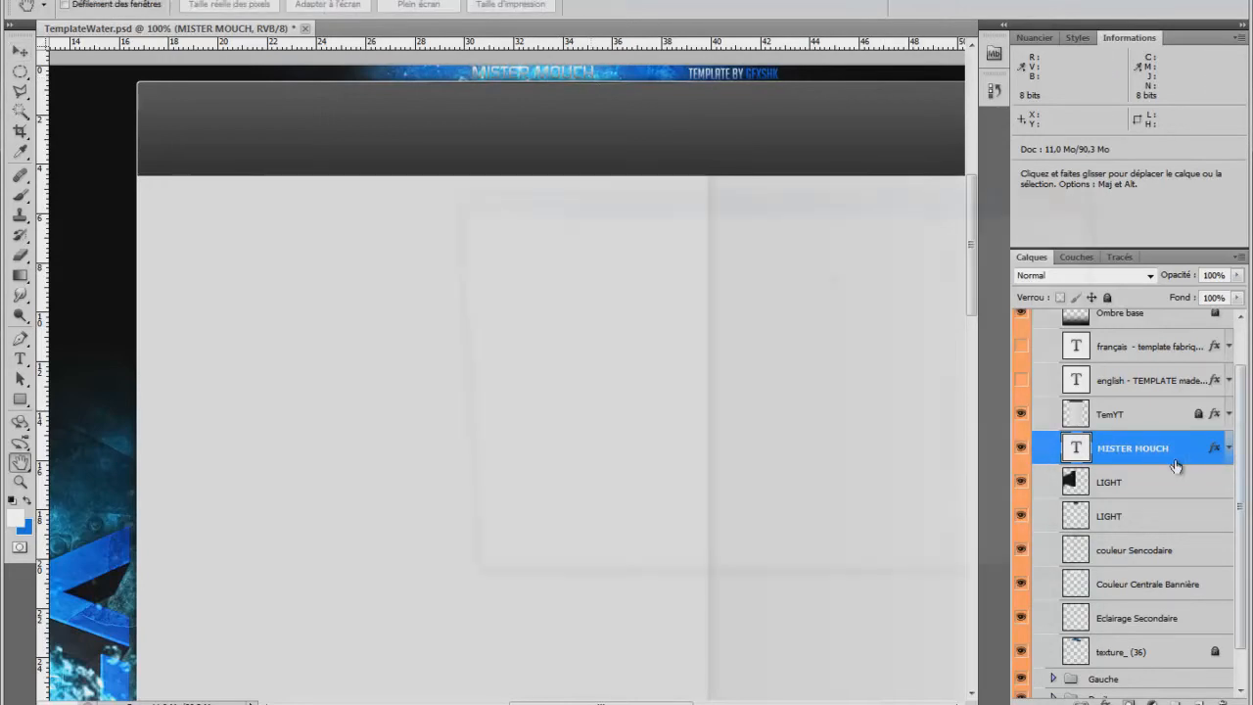
{"action": "left_click", "coordinate": [519, 446]}
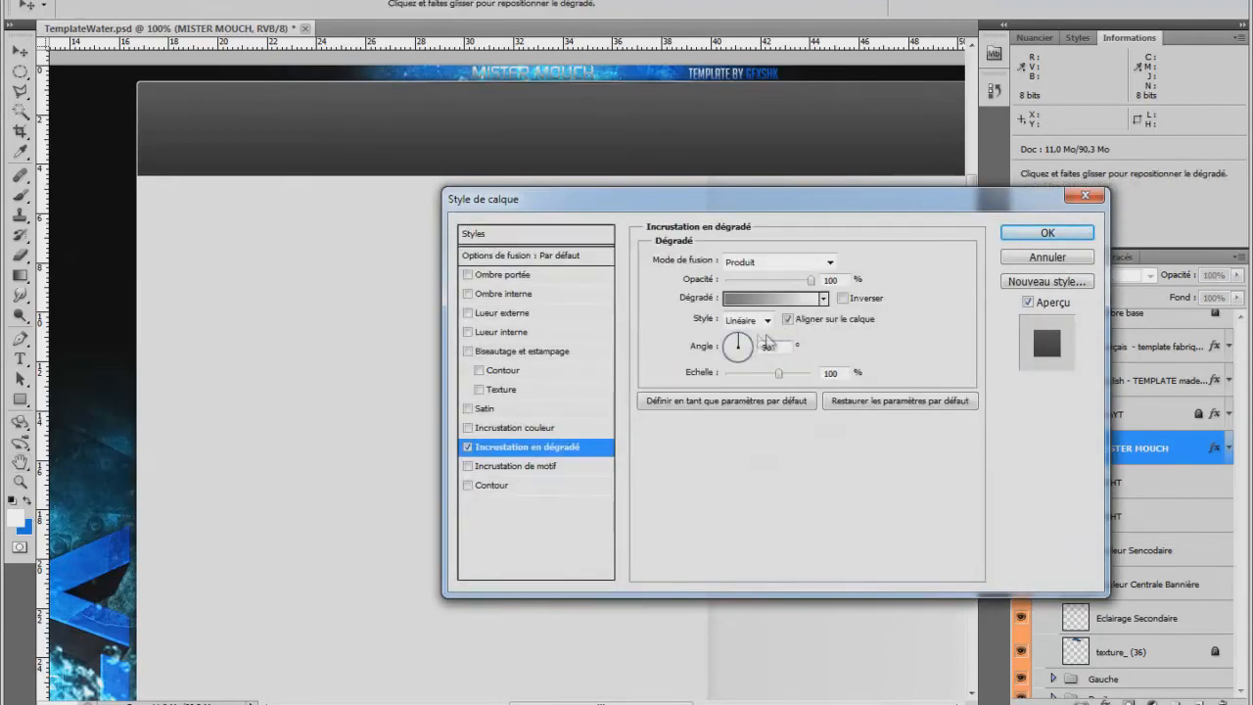
{"action": "left_click", "coordinate": [823, 298]}
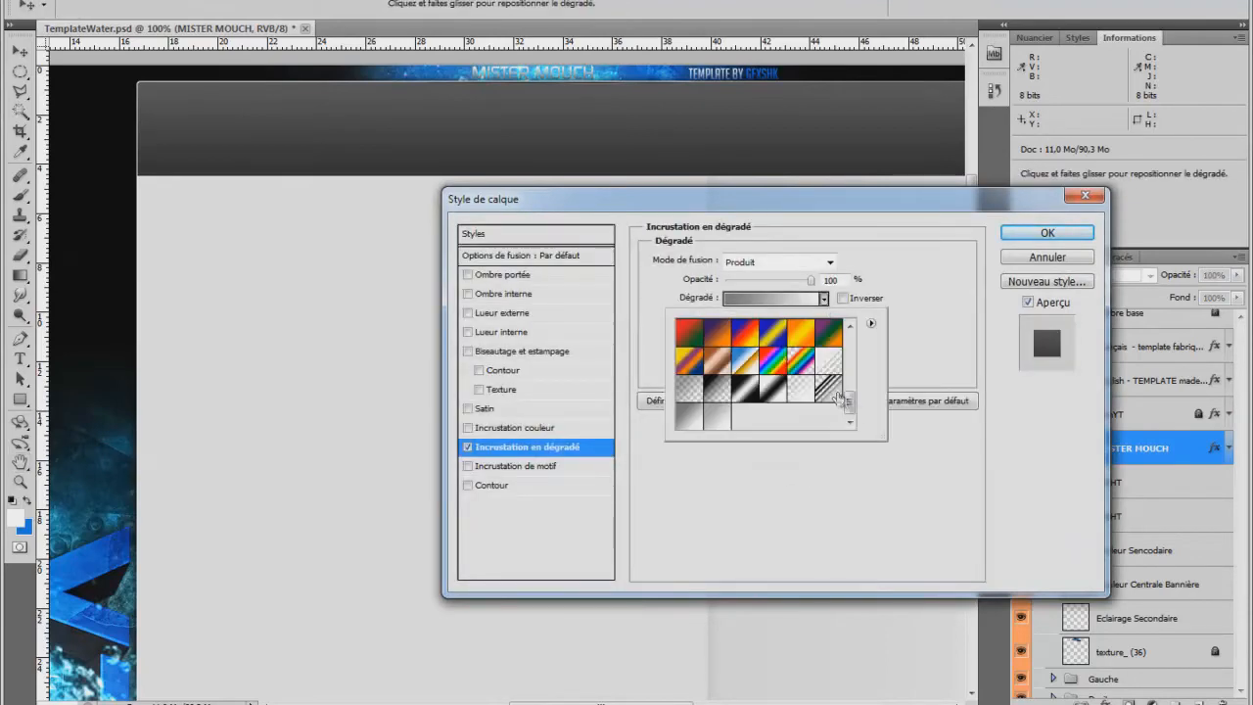
{"action": "left_click_drag", "start_coordinate": [856, 403], "coordinate": [852, 343]}
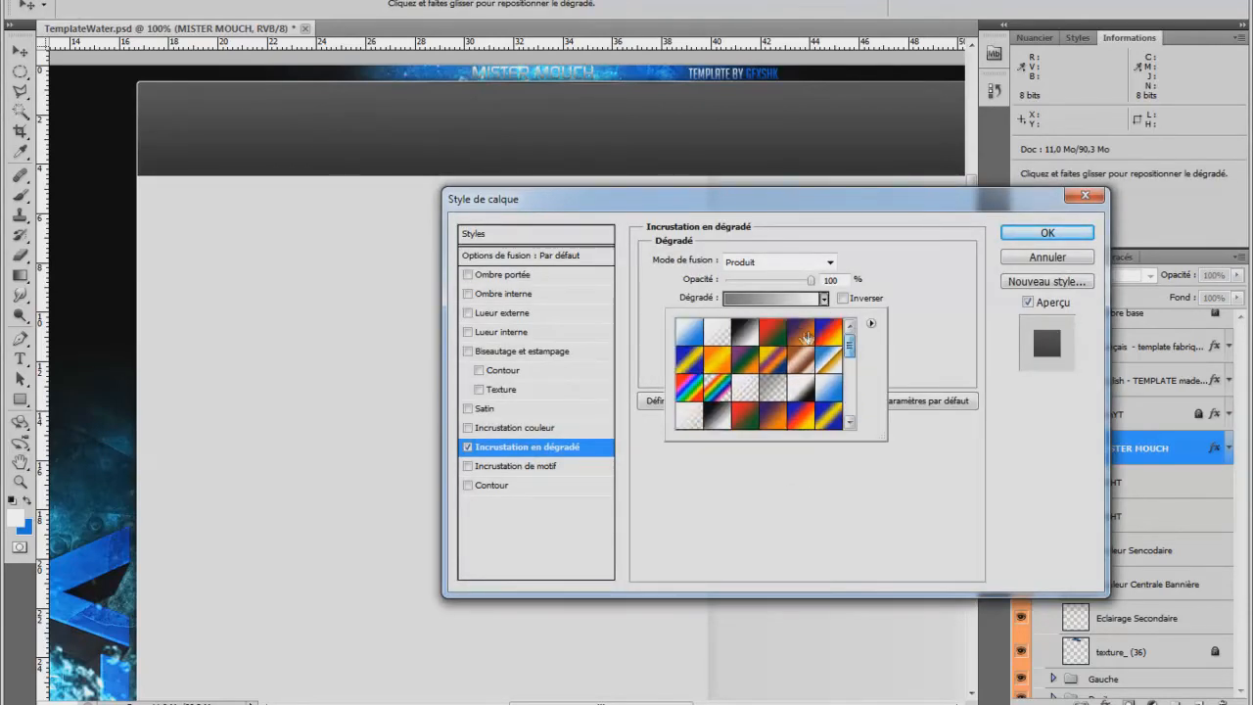
{"action": "left_click", "coordinate": [805, 335]}
{"action": "left_click", "coordinate": [891, 286]}
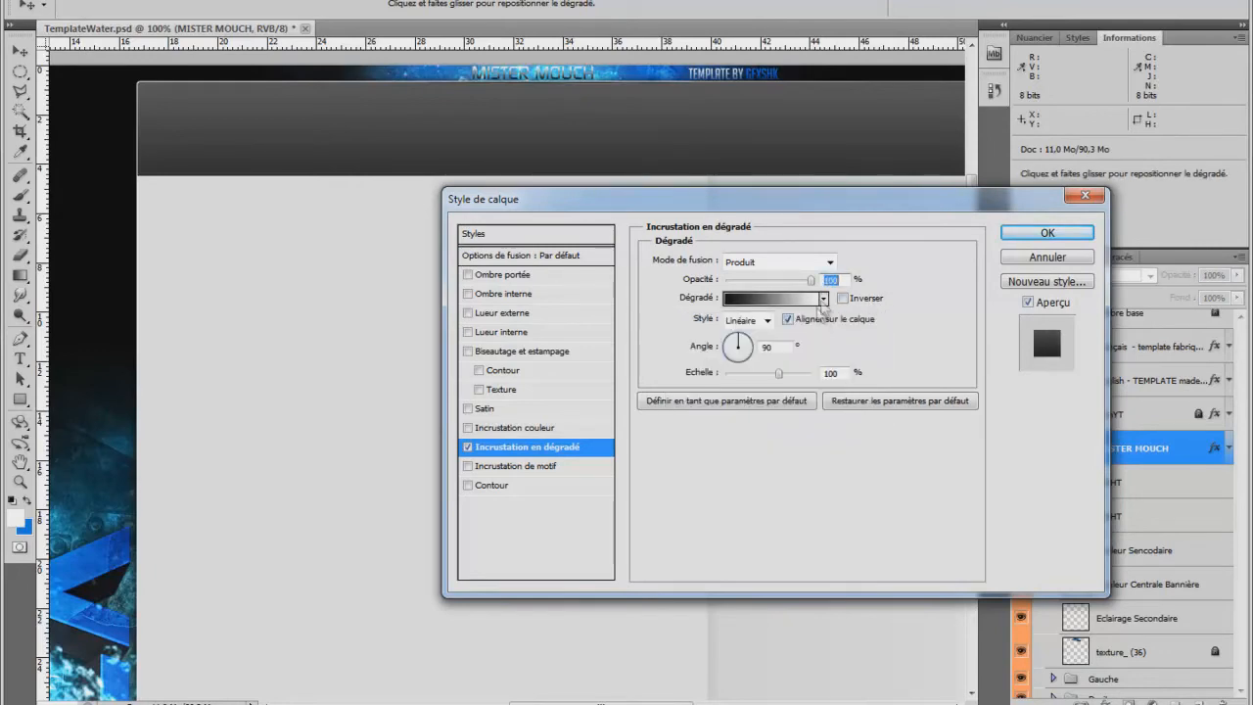
Edit the black-to-white overlay gradient, setting the opacity stop at its white end to 23%, and accept the gradient.
{"action": "left_click", "coordinate": [823, 298]}
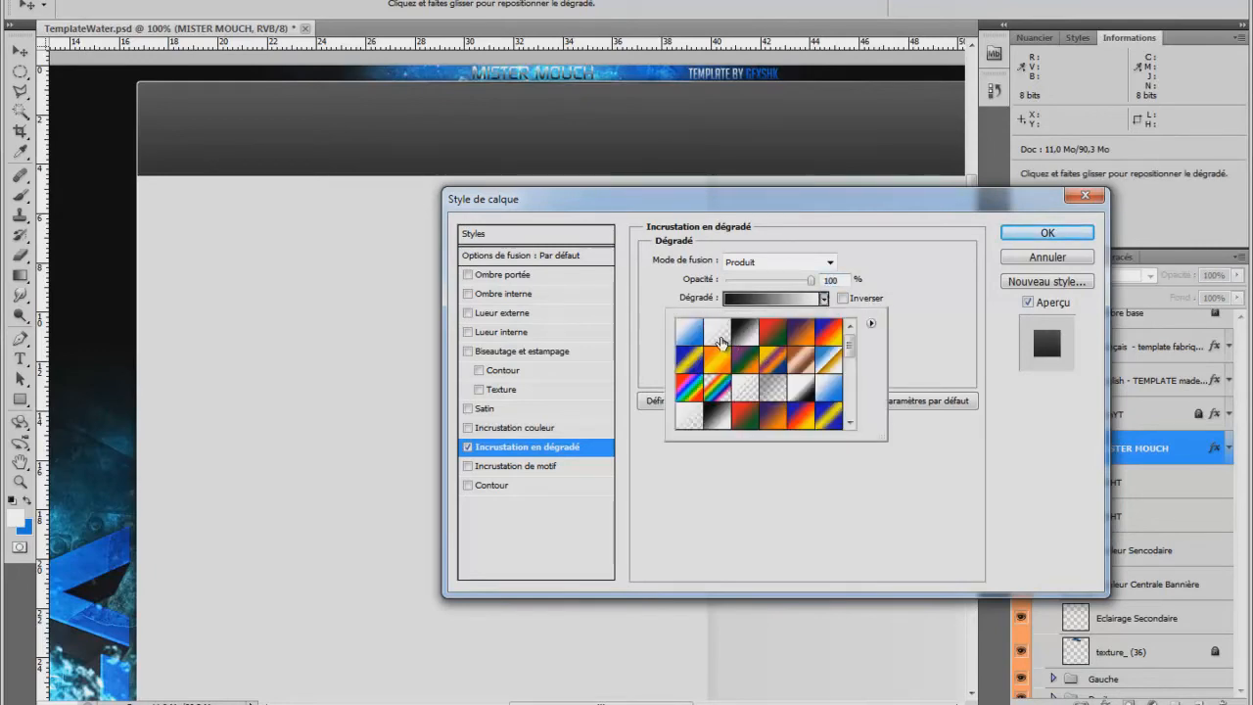
{"action": "left_click", "coordinate": [822, 299]}
{"action": "left_click", "coordinate": [811, 298]}
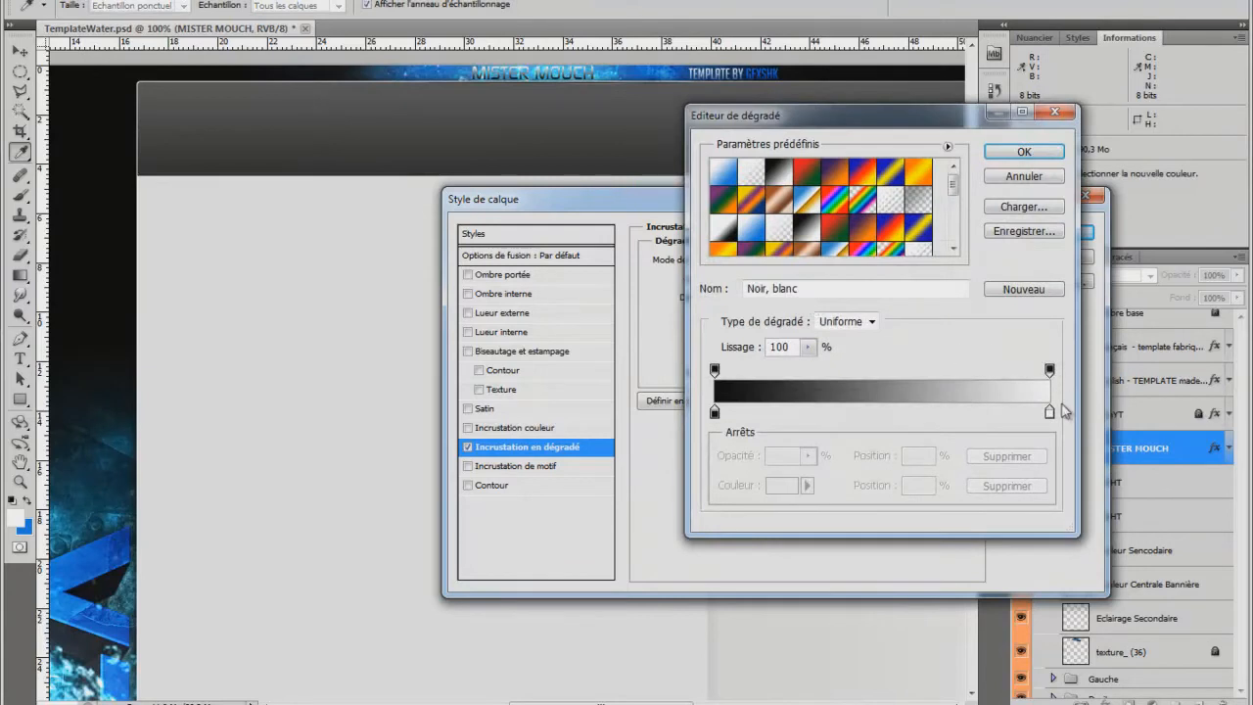
{"action": "left_click", "coordinate": [1048, 373]}
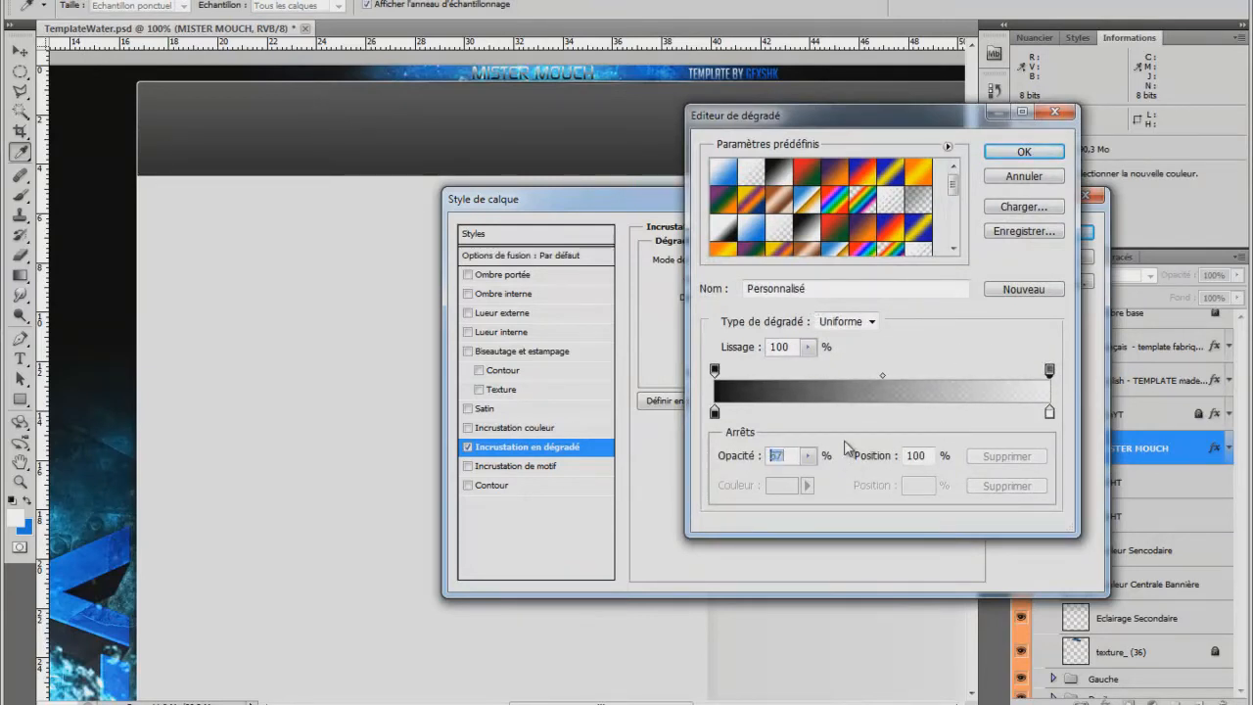
{"action": "type", "text": "36"}
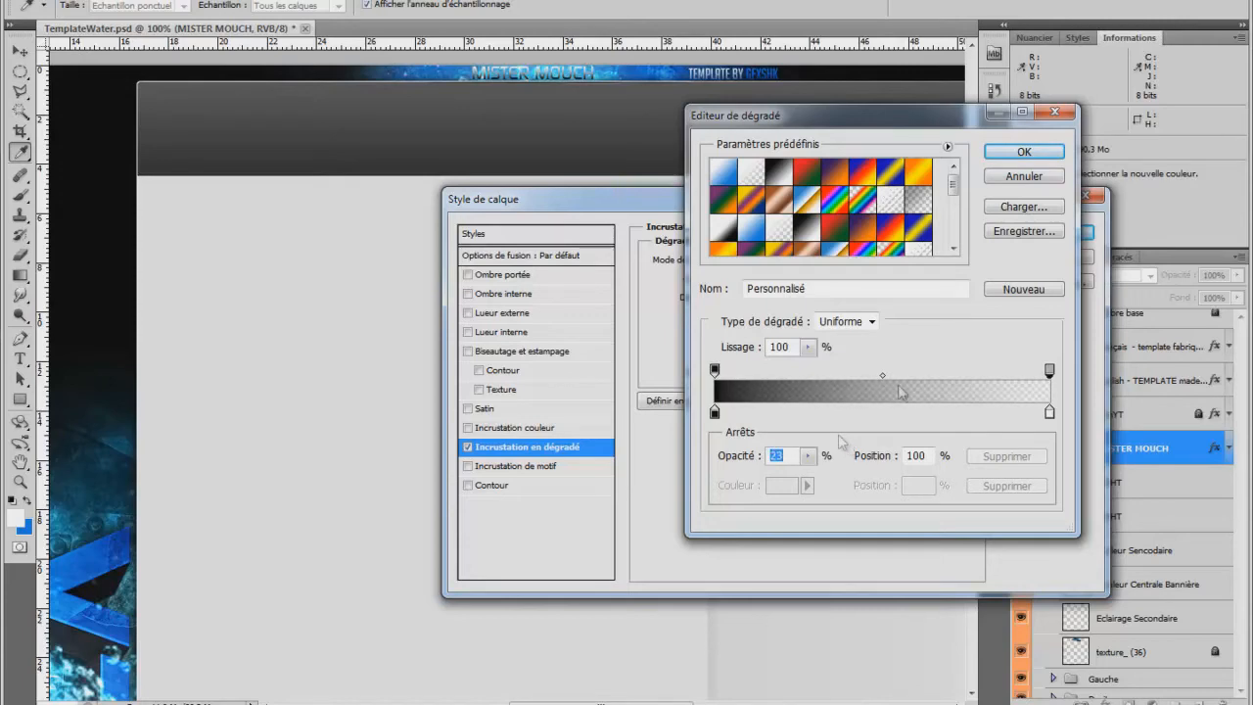
{"action": "left_click", "coordinate": [1026, 153]}
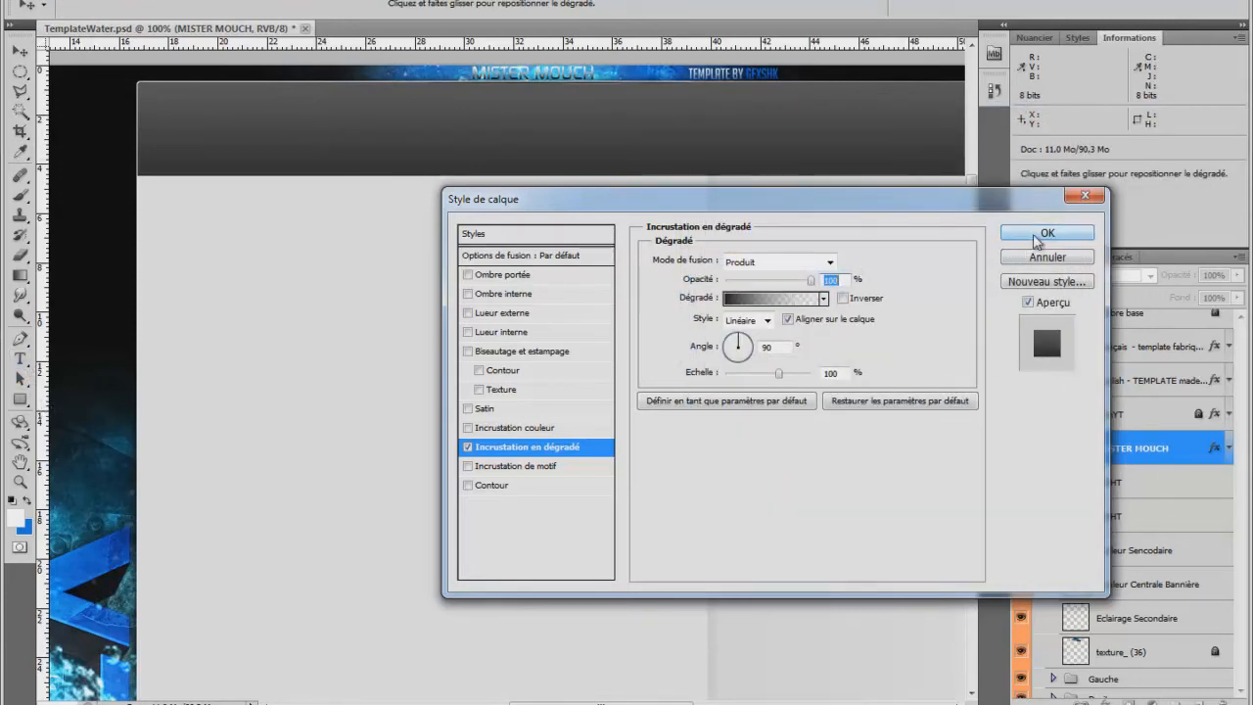
Set the gradient overlay's blend mode to Normal and apply the layer style to MISTER MOUCH.
{"action": "left_click", "coordinate": [830, 261]}
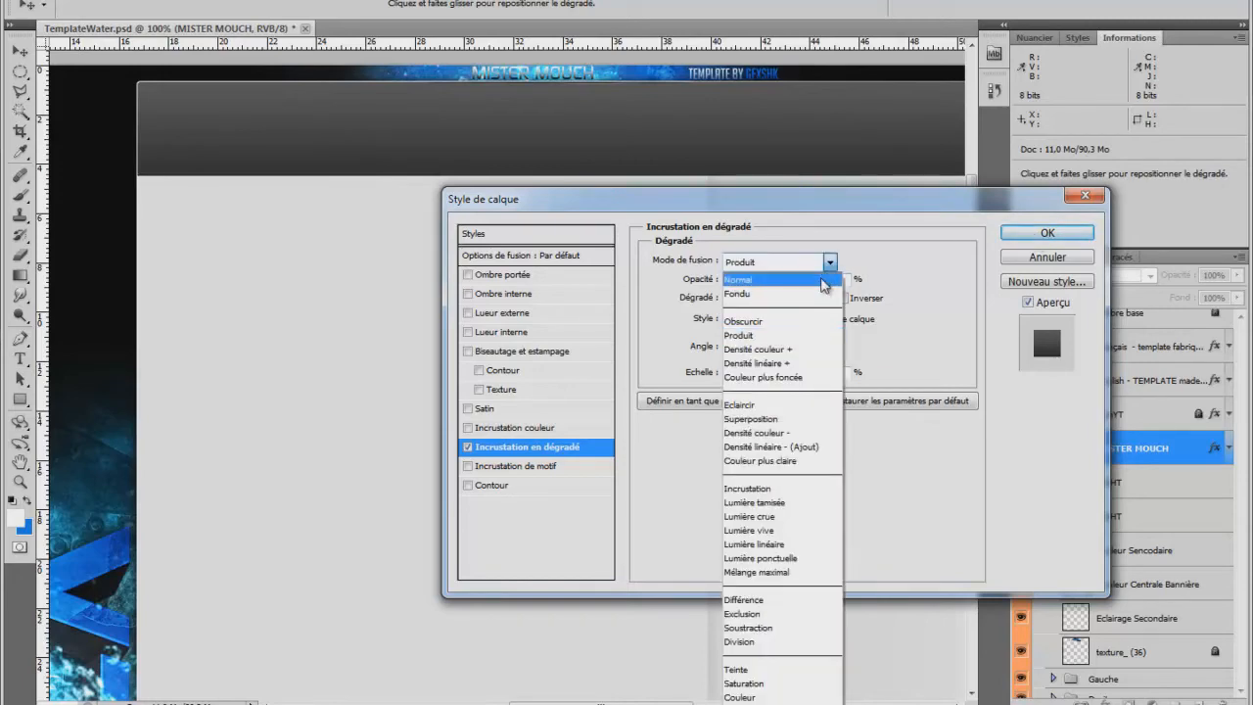
{"action": "left_click", "coordinate": [759, 280]}
{"action": "left_click", "coordinate": [1075, 237]}
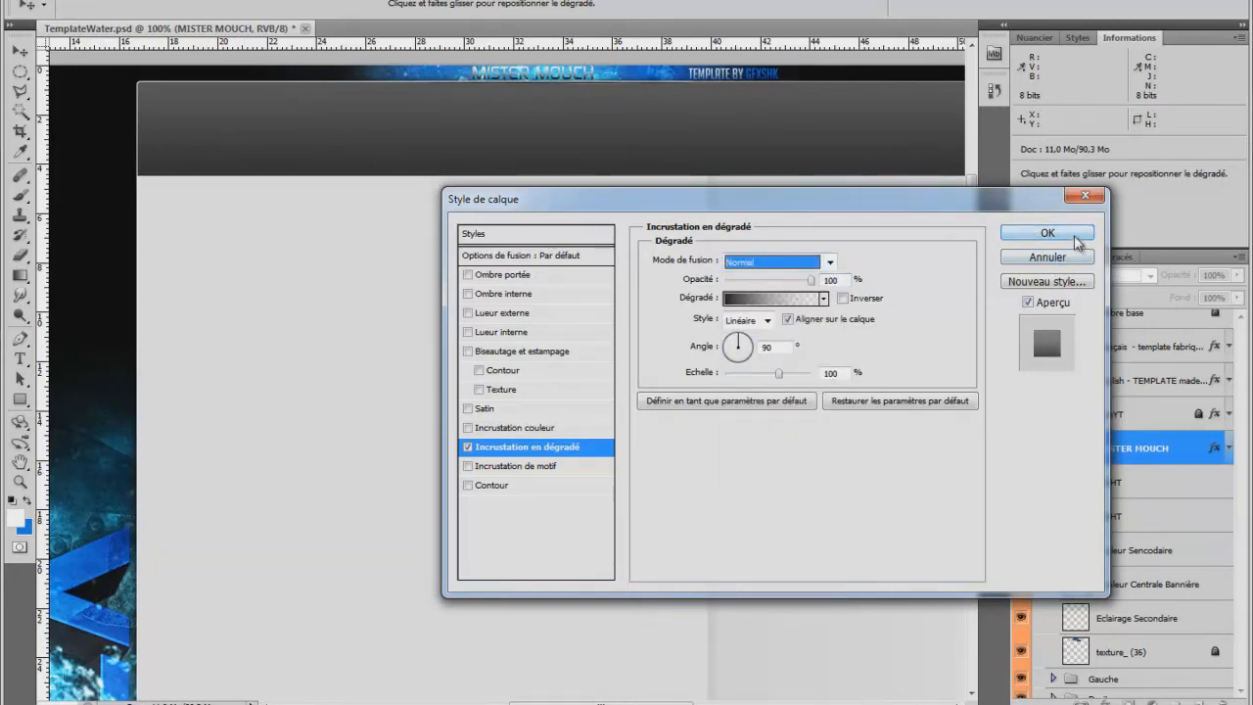
Select the whole MISTER MOUCH banner text, change its colour to the default black and return to the Move tool.
{"action": "left_click", "coordinate": [19, 359]}
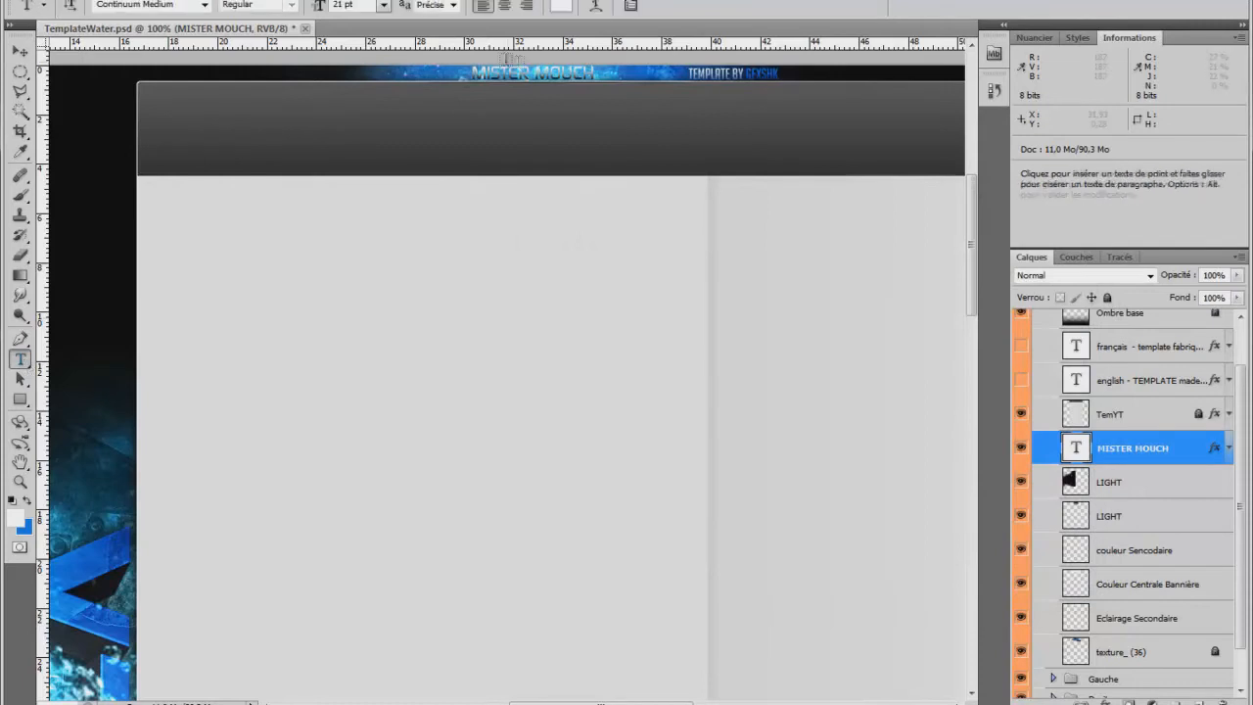
{"action": "triple_click", "coordinate": [545, 75]}
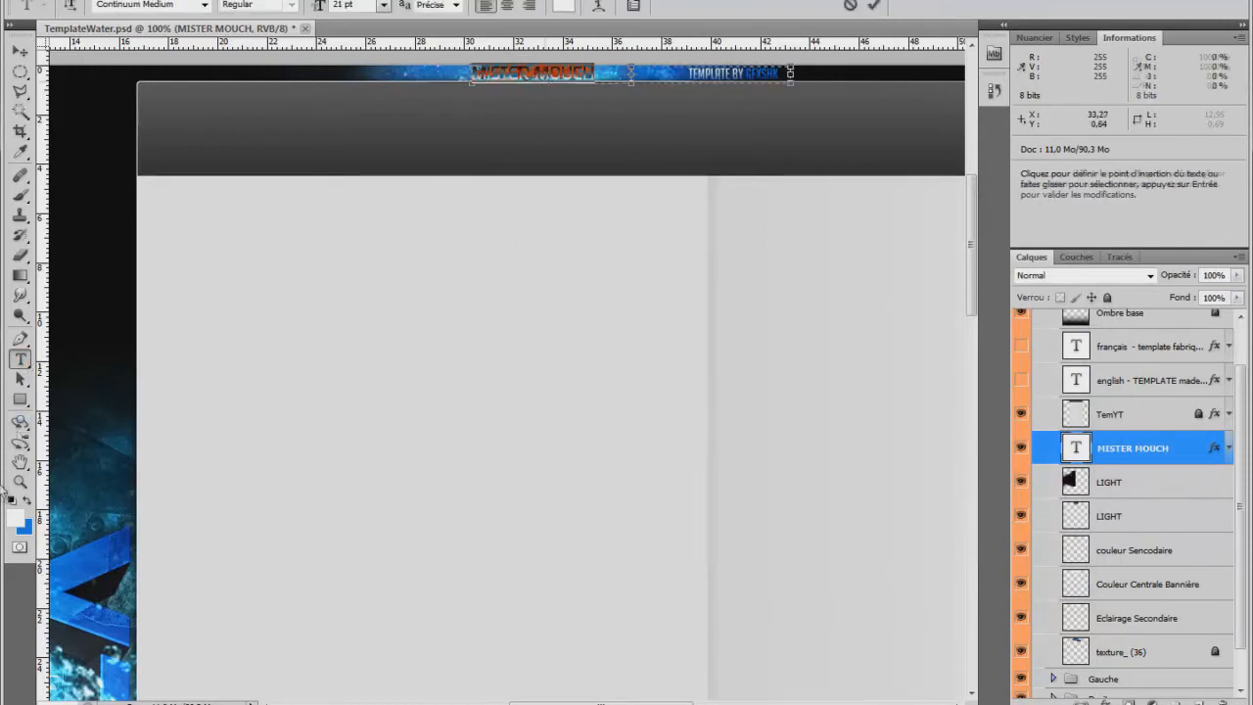
{"action": "left_click", "coordinate": [12, 501]}
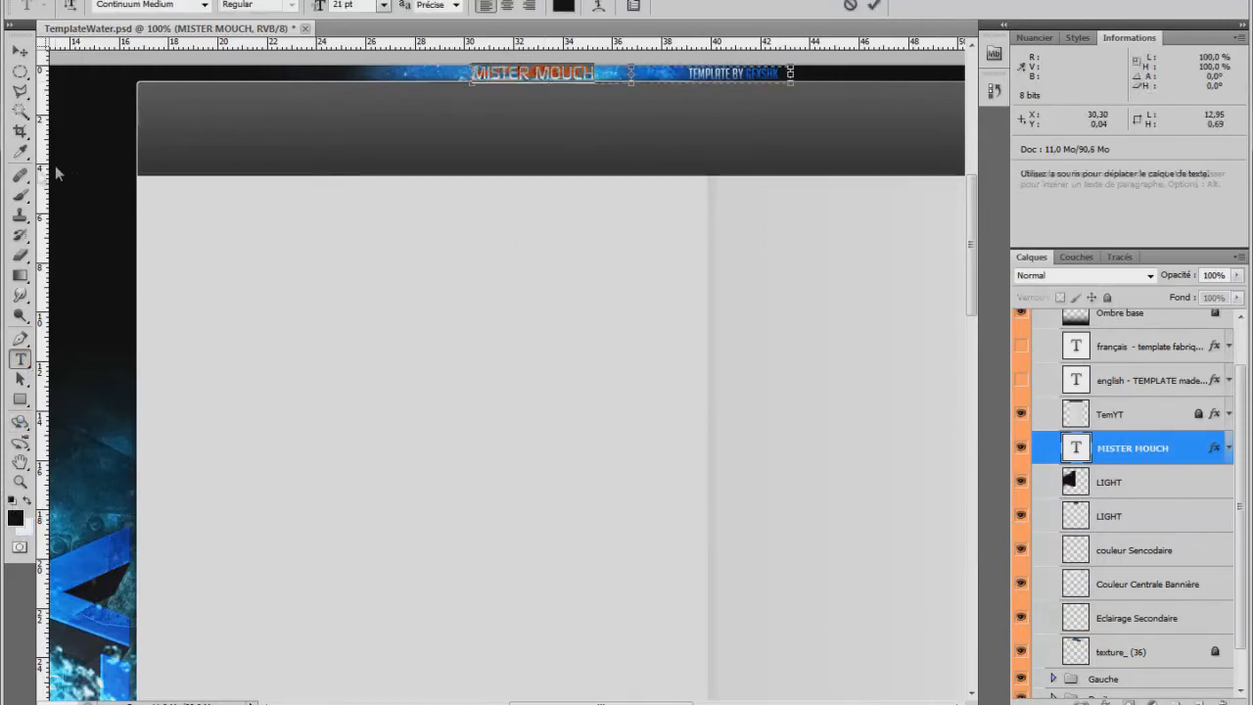
{"action": "left_click", "coordinate": [20, 51]}
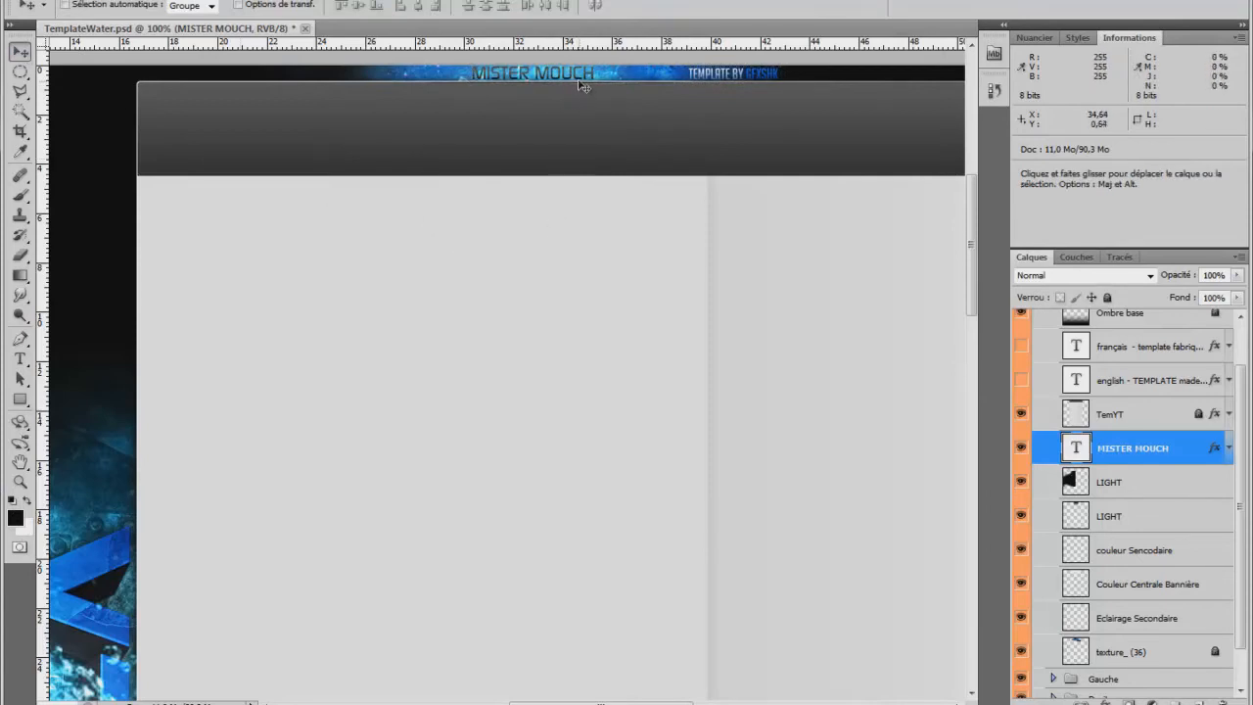
Nudge the MISTER MOUCH text slightly right within the banner.
{"action": "key", "text": "Right"}
{"action": "key", "text": "Right"}
{"action": "key", "text": "Right"}
{"action": "key", "text": "Right"}
{"action": "key", "text": "Right"}
{"action": "key", "text": "Right"}
{"action": "key", "text": "Right"}
{"action": "key", "text": "Right"}
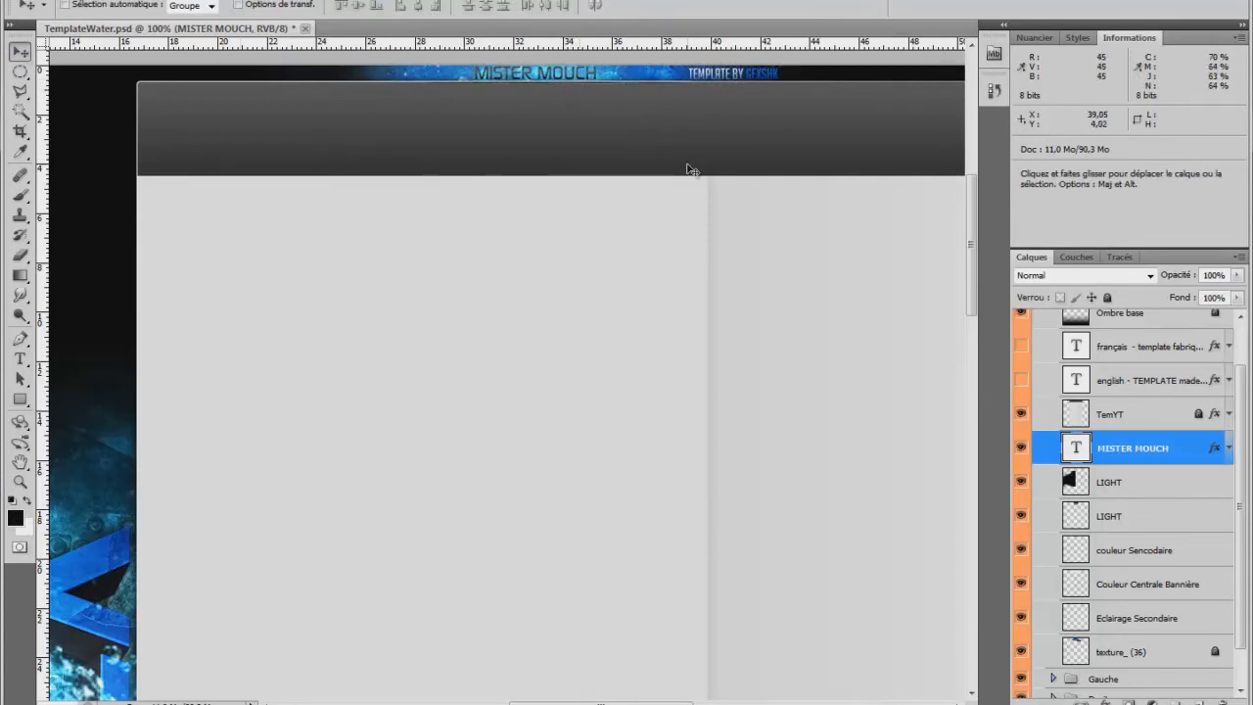
{"action": "key", "text": "Right"}
{"action": "key", "text": "Right"}
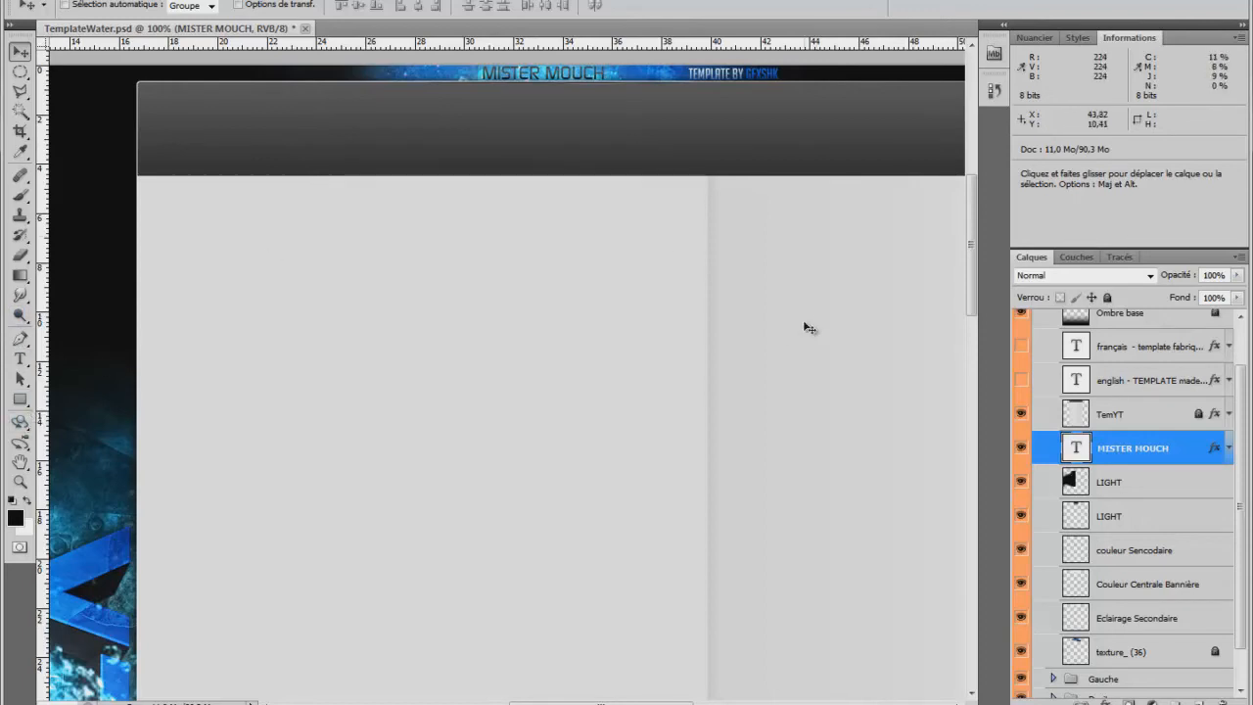
Examine the whole template at 50% zoom, including the banner and the SHOCK texts on both sides.
{"action": "left_click", "coordinate": [19, 480]}
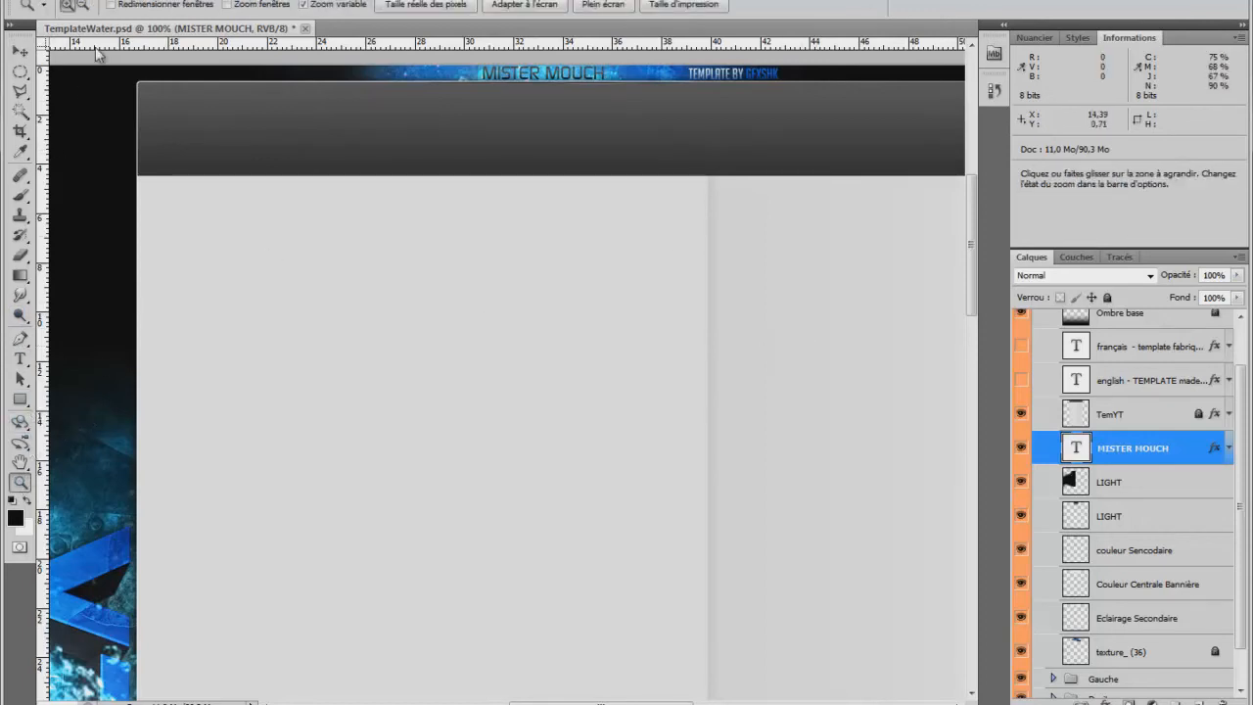
{"action": "left_click", "coordinate": [383, 303], "text": "alt"}
{"action": "left_click", "coordinate": [382, 304], "text": "alt"}
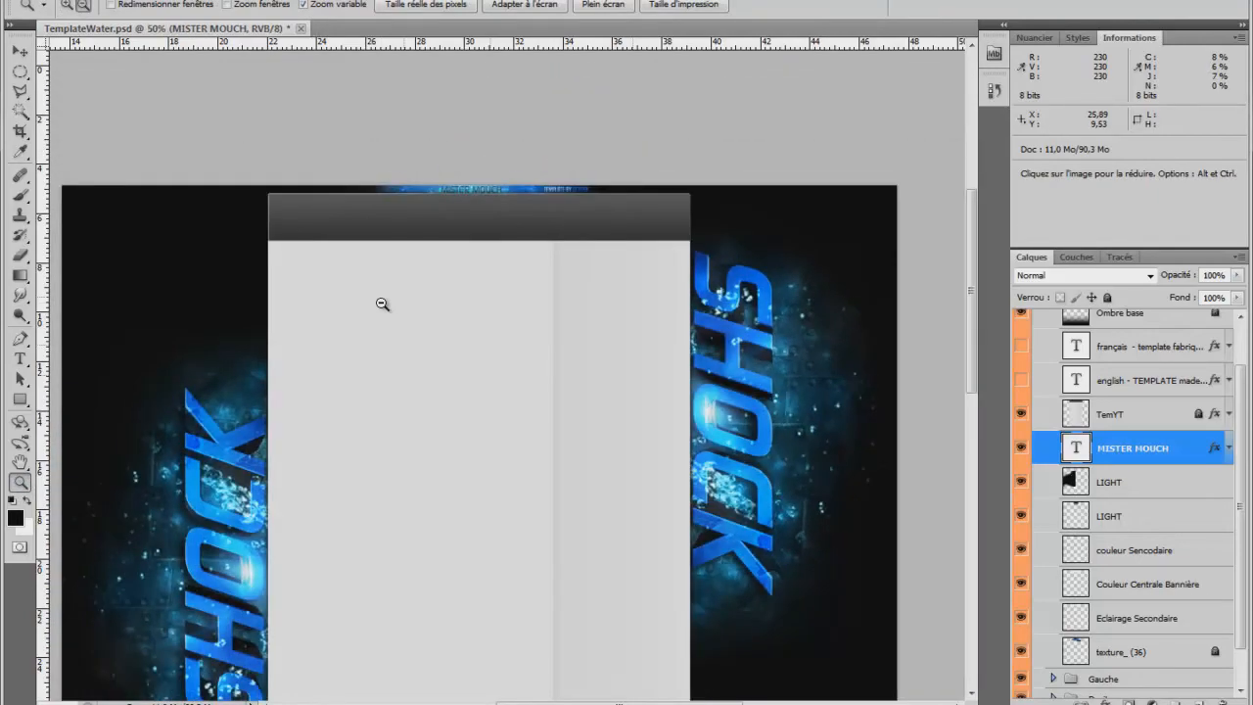
{"action": "scroll", "coordinate": [383, 303], "scroll_direction": "down", "scroll_amount": 10}
{"action": "scroll", "coordinate": [418, 292], "scroll_direction": "down", "scroll_amount": 5}
{"action": "scroll", "coordinate": [417, 291], "scroll_direction": "up", "scroll_amount": 12}
{"action": "scroll", "coordinate": [417, 290], "scroll_direction": "up", "scroll_amount": 2}
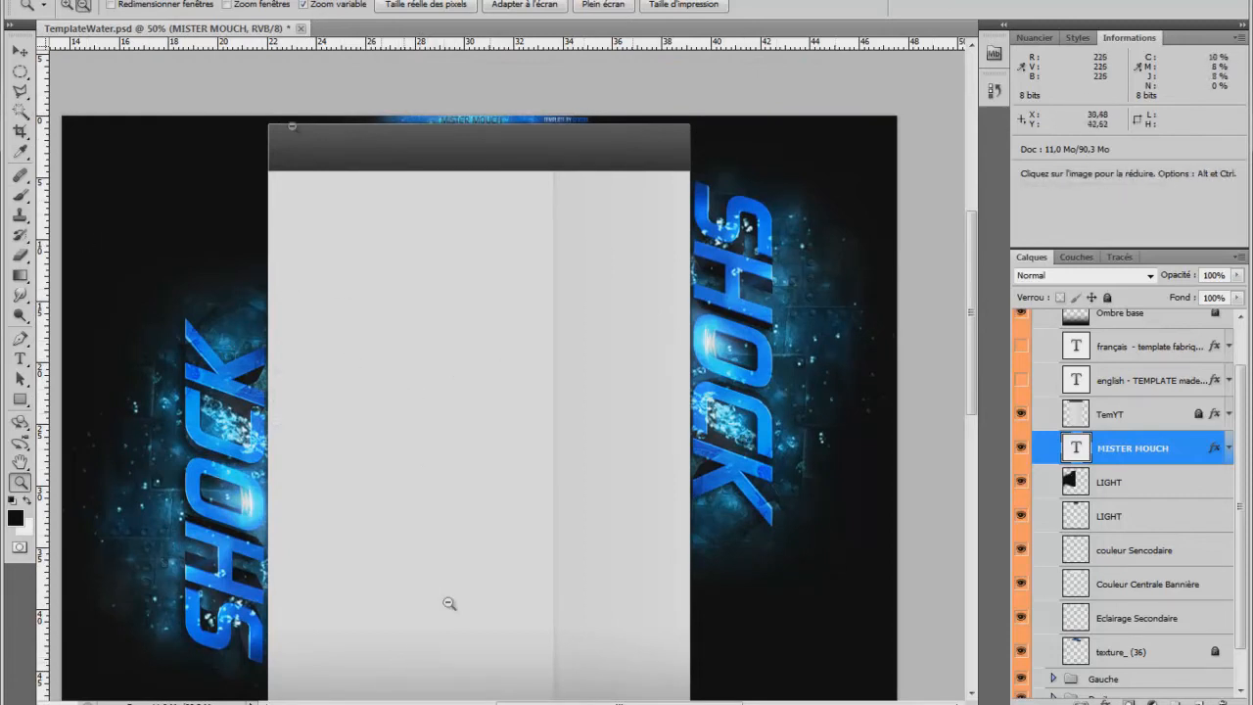
Collapse the Template/Dessus group, expand Gauche and delete the hidden Shock layer between SPLSH and couleur secondaire.
{"action": "scroll", "coordinate": [1131, 433], "scroll_direction": "up", "scroll_amount": 1}
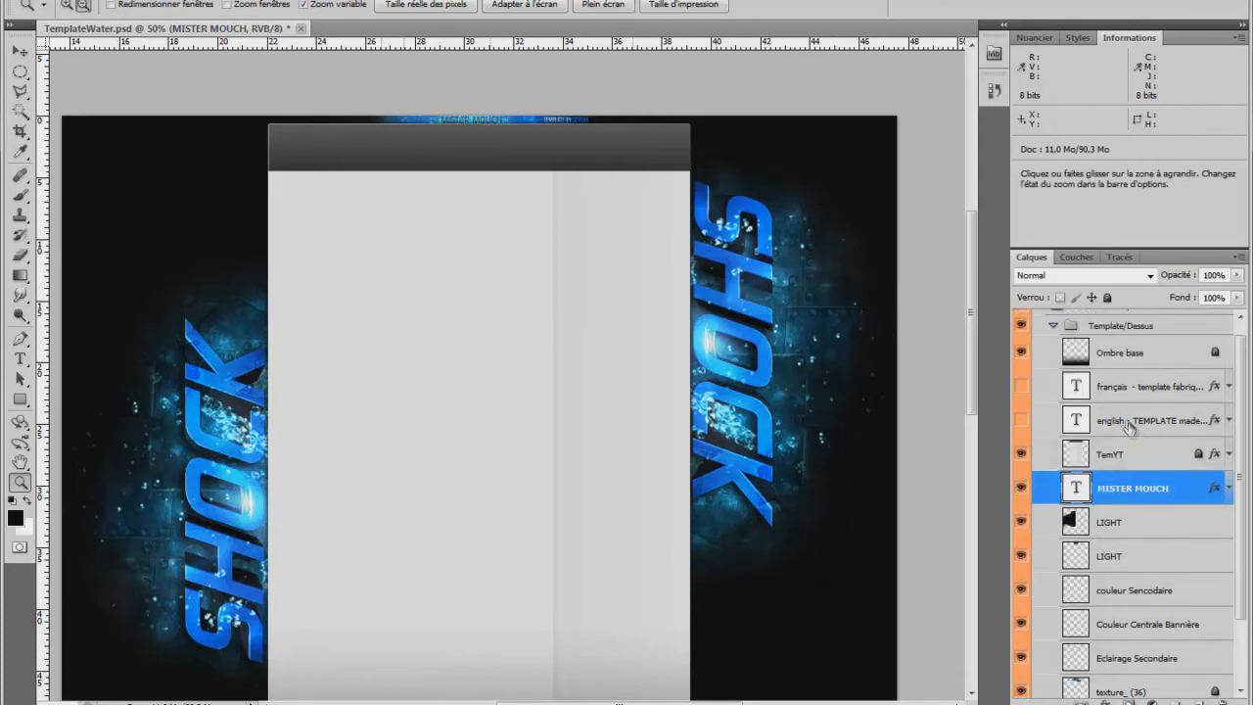
{"action": "scroll", "coordinate": [1145, 431], "scroll_direction": "up", "scroll_amount": 1}
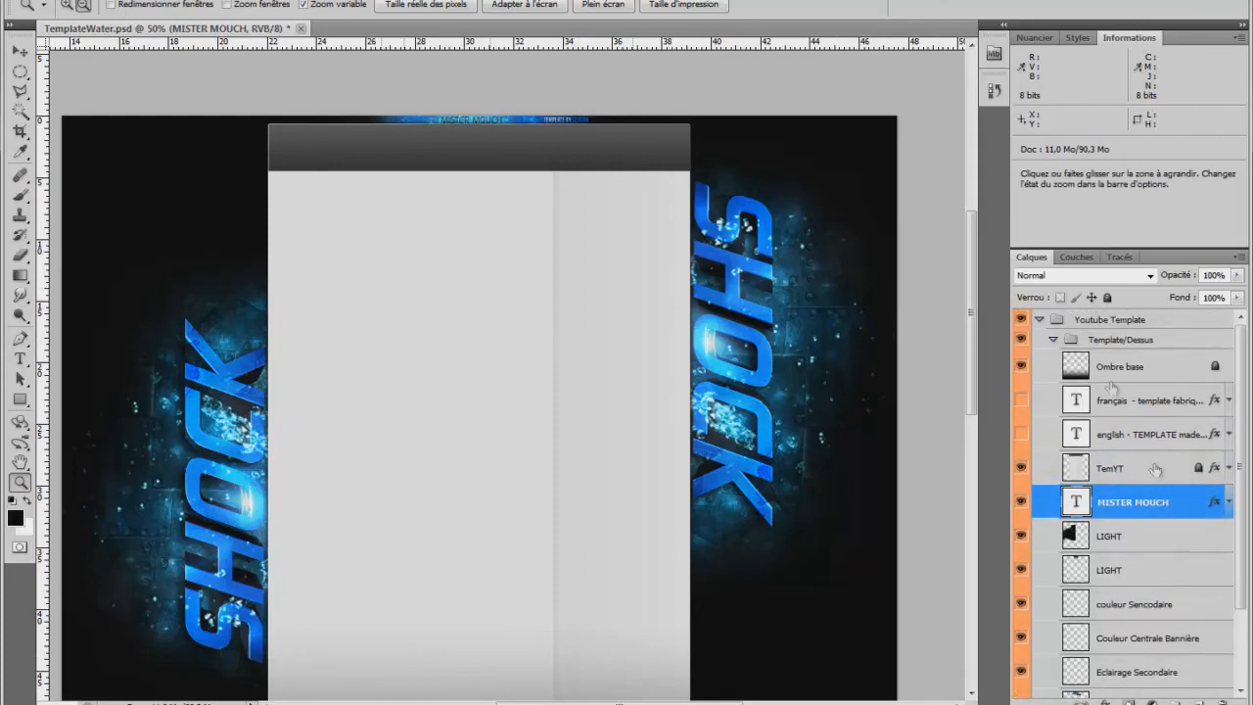
{"action": "left_click", "coordinate": [1055, 341]}
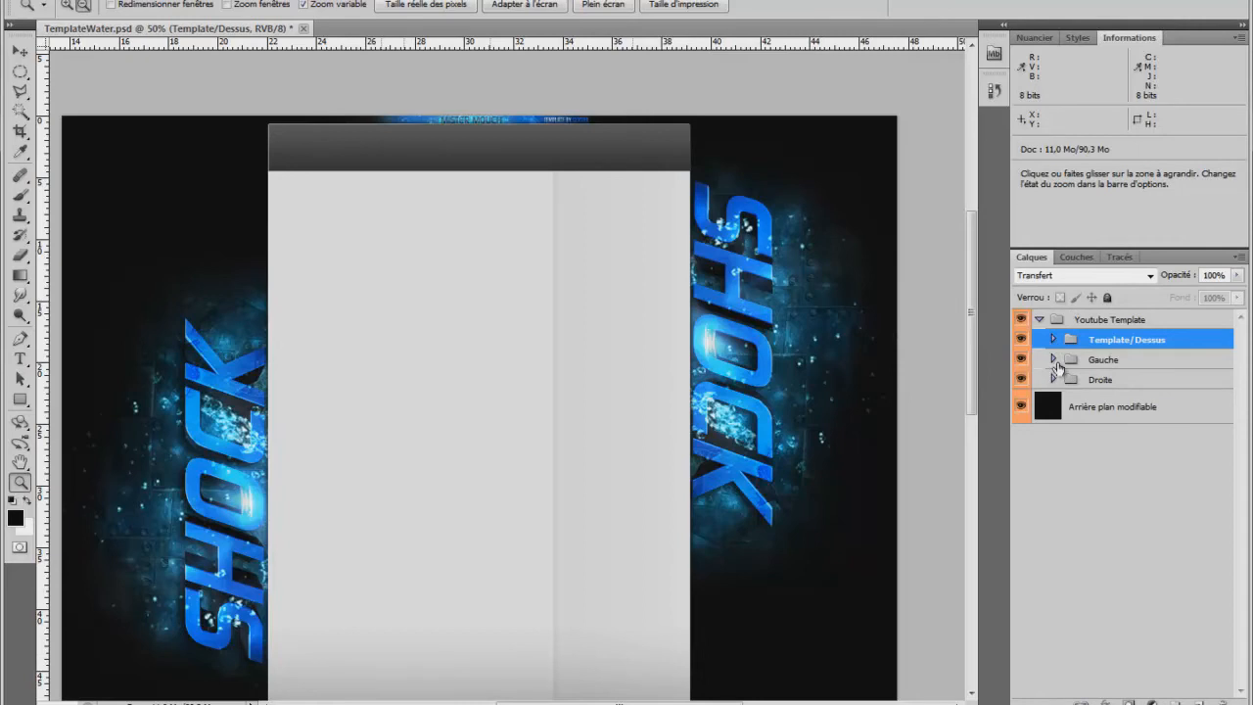
{"action": "left_click", "coordinate": [1054, 360]}
{"action": "left_click", "coordinate": [1144, 452]}
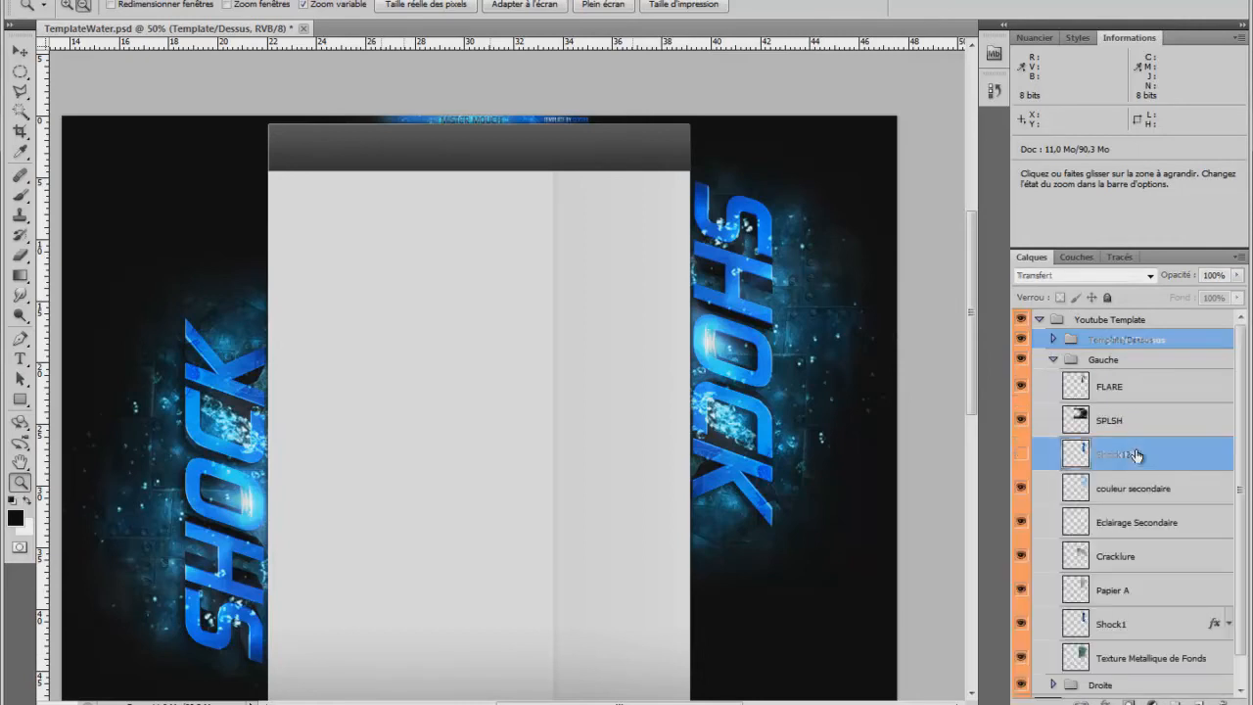
{"action": "left_click_drag", "start_coordinate": [1076, 462], "coordinate": [1225, 702]}
Identify the Shock1 layer in the Gauche group by toggling its visibility, and leave it hidden.
{"action": "left_click", "coordinate": [1148, 590]}
{"action": "left_click", "coordinate": [1023, 590]}
{"action": "left_click", "coordinate": [1022, 590]}
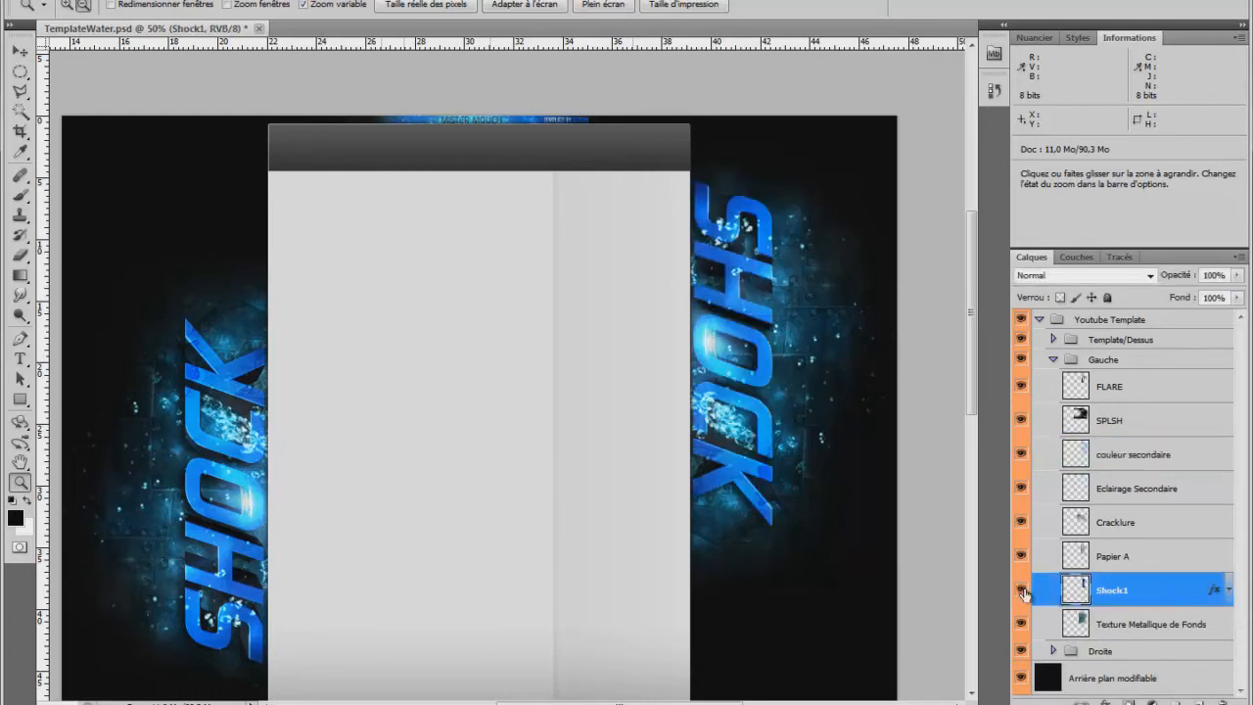
{"action": "left_click", "coordinate": [1022, 590]}
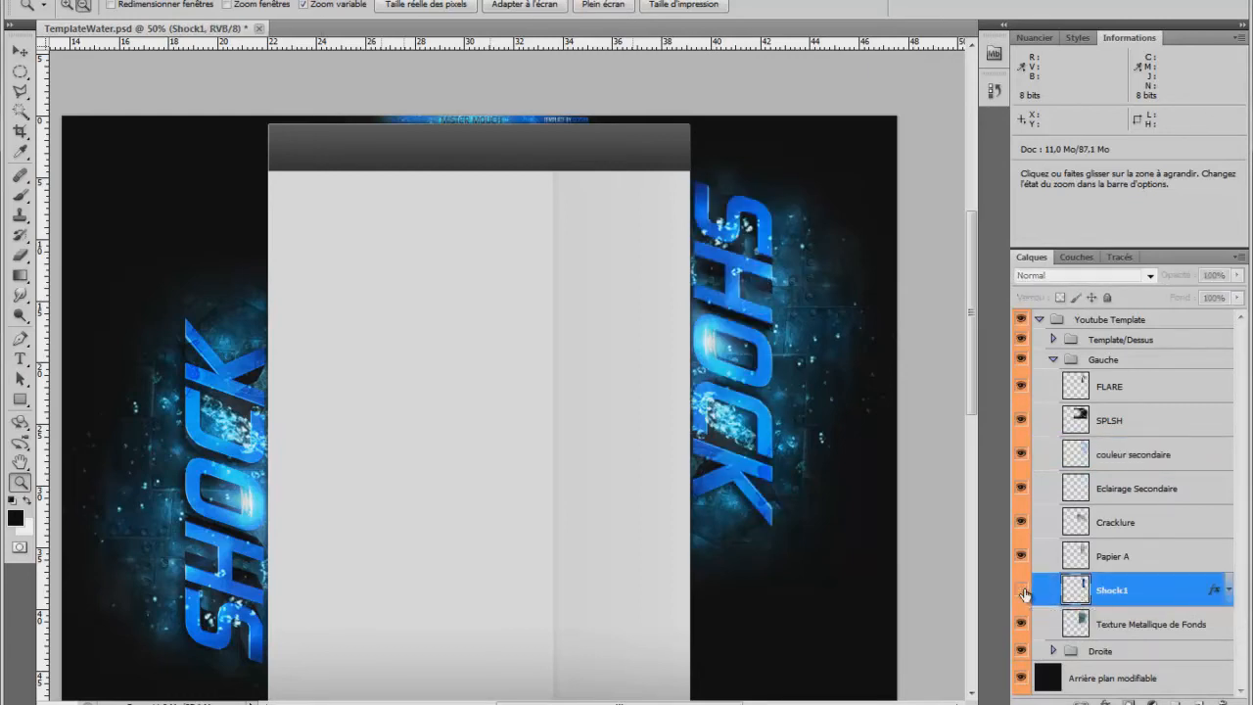
{"action": "left_click", "coordinate": [1023, 590]}
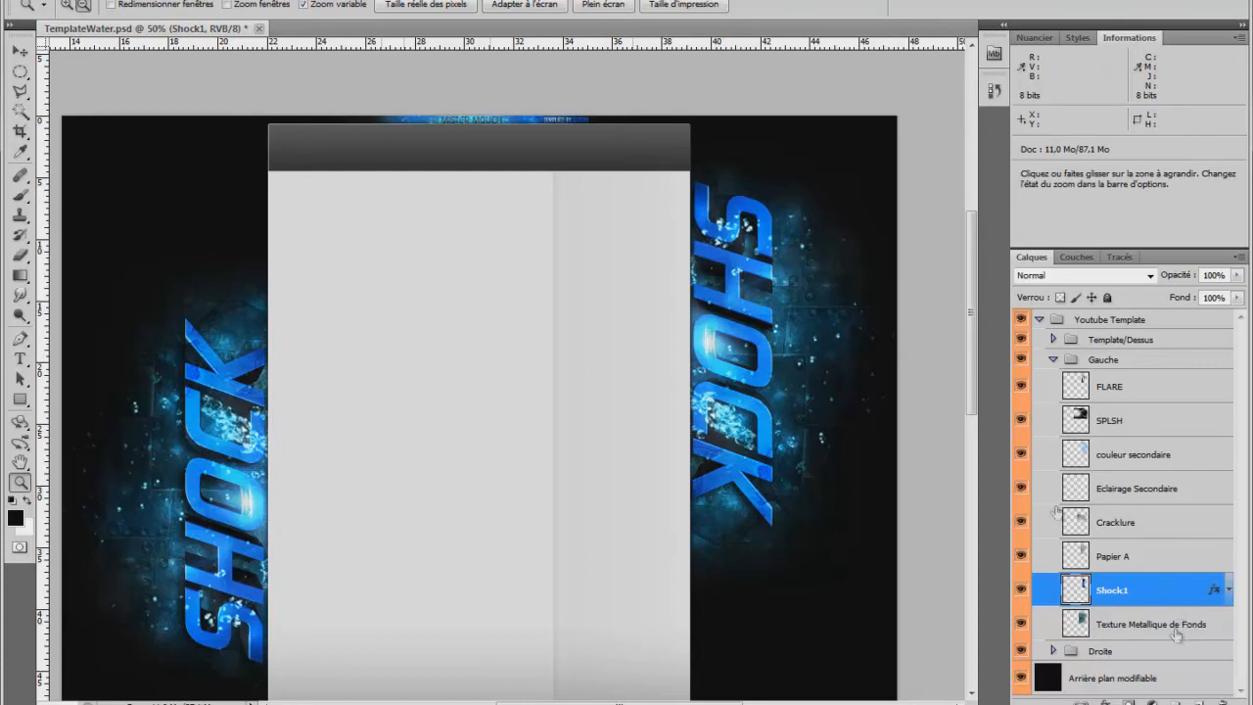
{"action": "left_click", "coordinate": [1023, 596]}
Import the mouch image from the Logo folder of the Images library directly above the hidden Shock1 layer.
{"action": "left_click", "coordinate": [63, 1]}
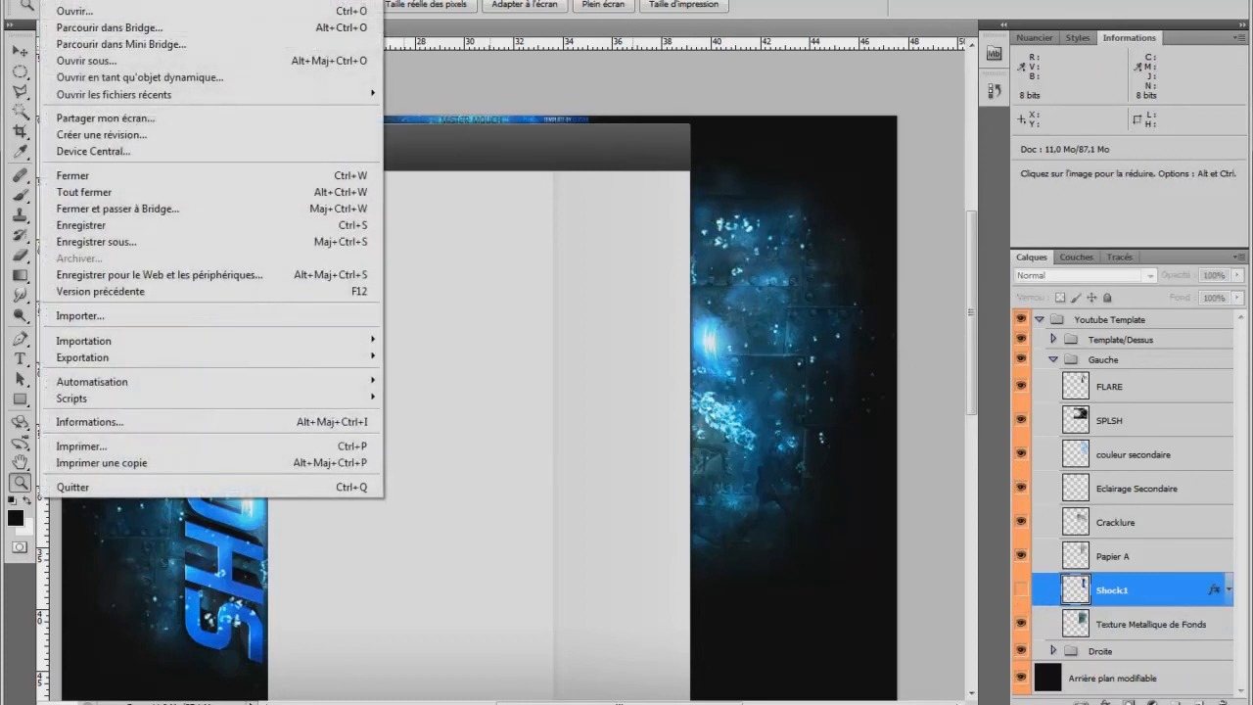
{"action": "left_click", "coordinate": [128, 316]}
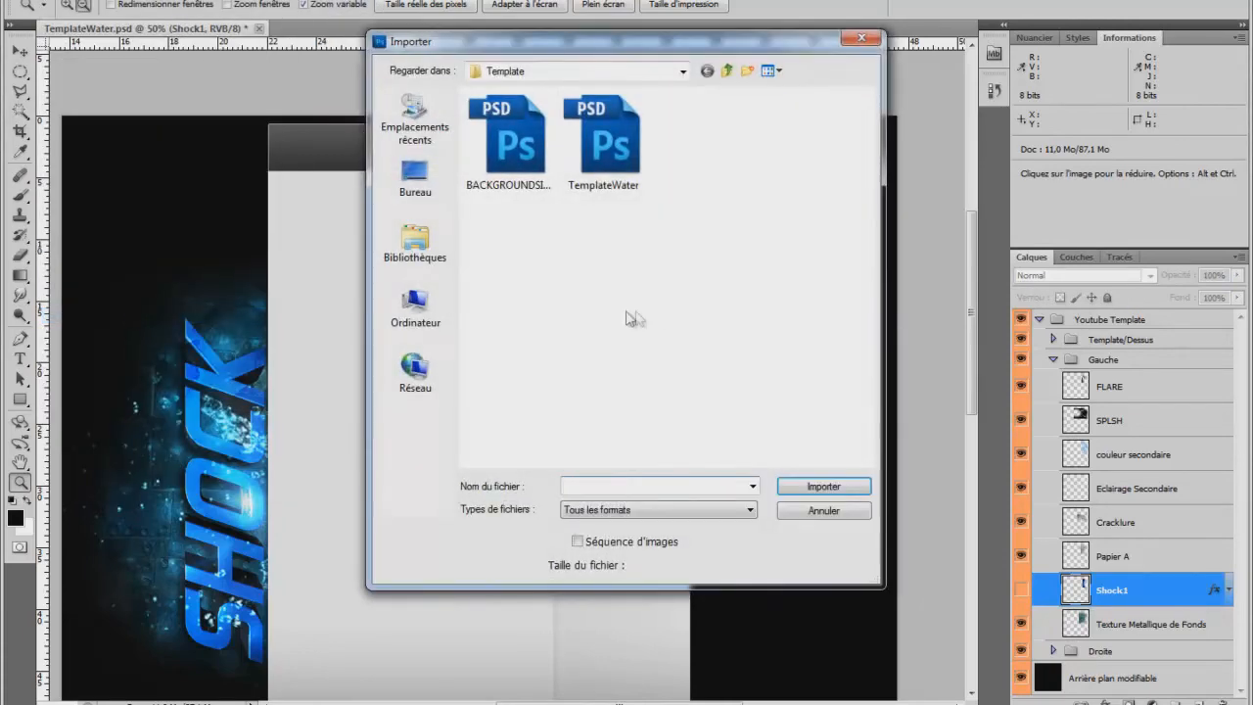
{"action": "left_click", "coordinate": [415, 240]}
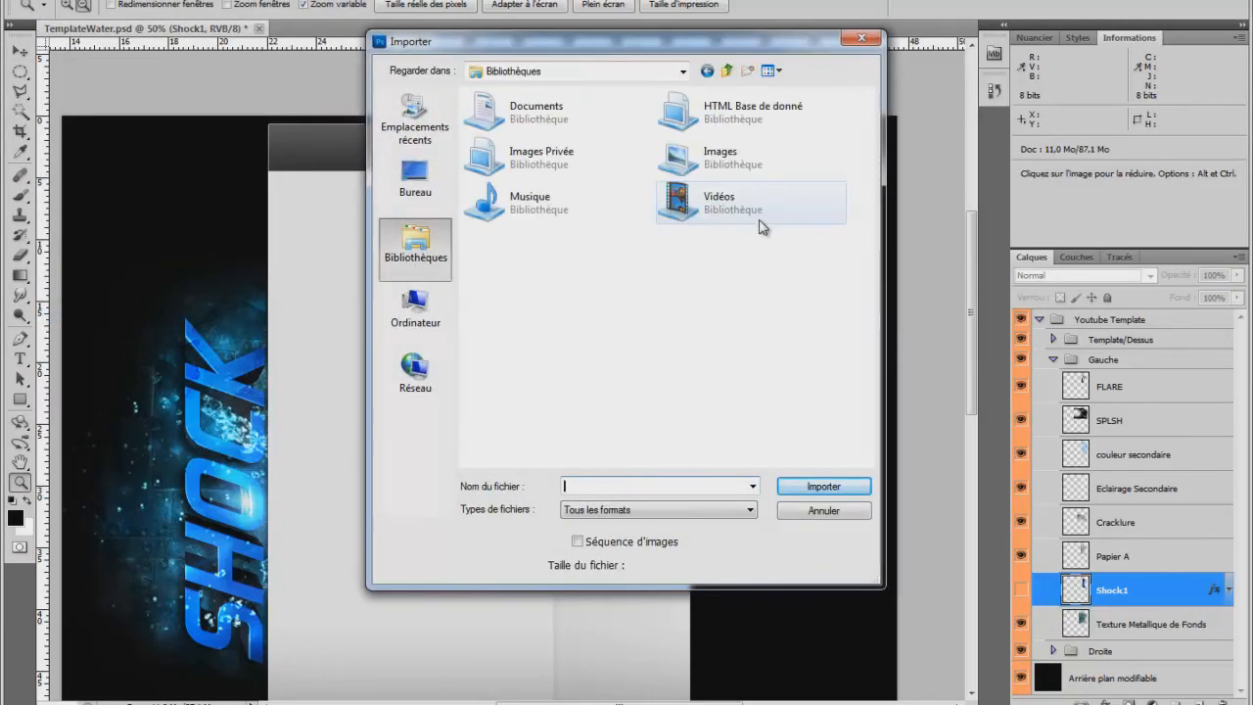
{"action": "double_click", "coordinate": [750, 166]}
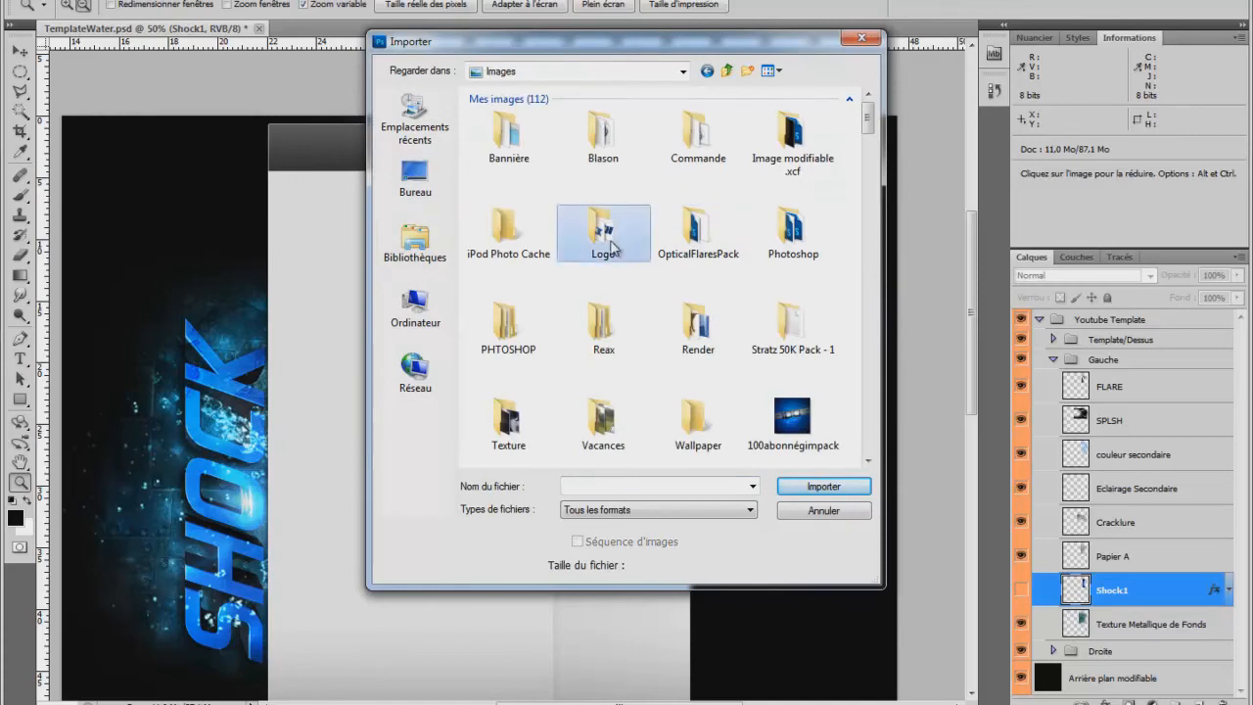
{"action": "double_click", "coordinate": [600, 230]}
{"action": "left_click", "coordinate": [789, 233]}
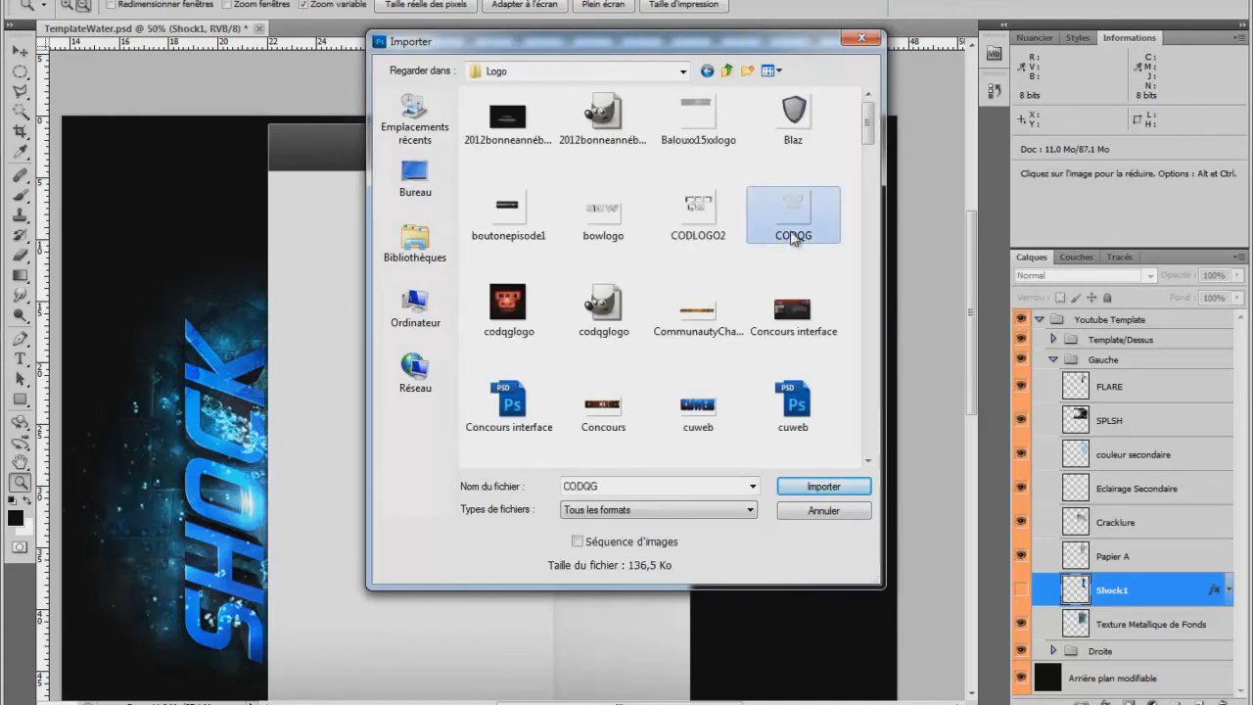
{"action": "key", "text": "m"}
{"action": "double_click", "coordinate": [701, 114]}
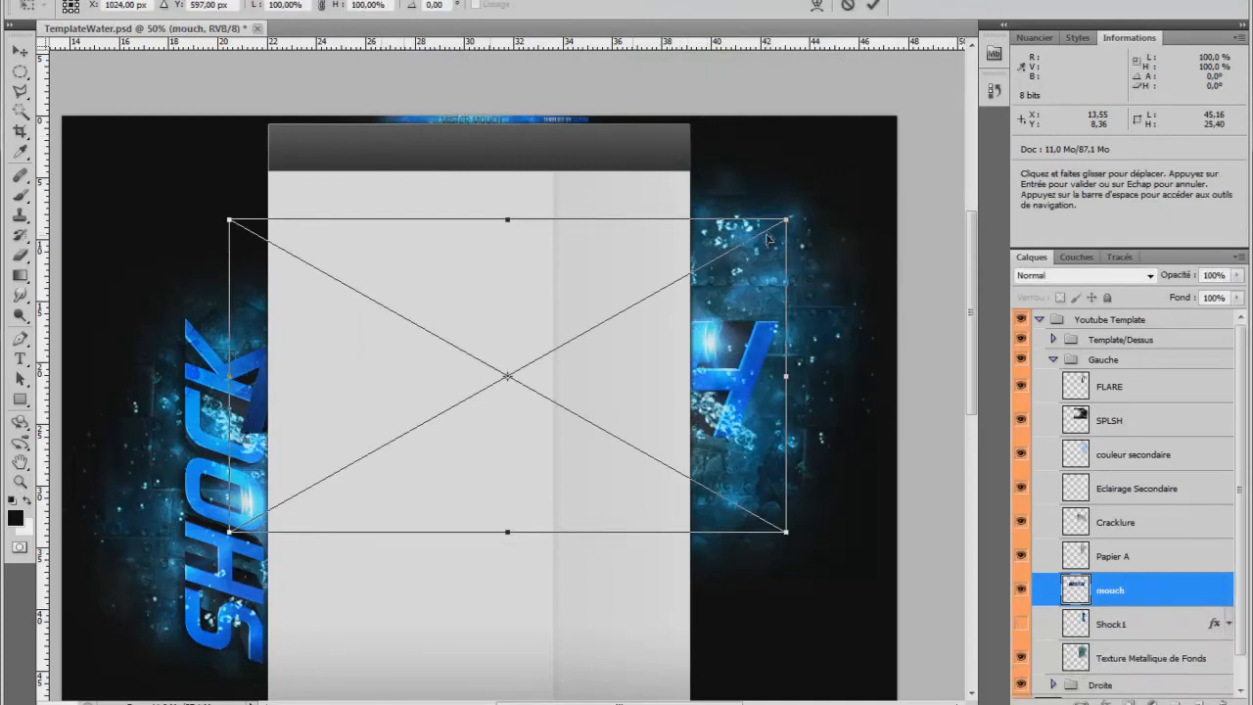
Transform the mouch image to 61.35% scale and 90° rotation in place of the hidden right-hand SHOCK text, and rasterise its layer.
{"action": "left_click_drag", "start_coordinate": [205, 196], "coordinate": [672, 149]}
{"action": "left_click_drag", "start_coordinate": [665, 97], "coordinate": [553, 297]}
{"action": "left_click_drag", "start_coordinate": [451, 453], "coordinate": [734, 349]}
{"action": "left_click_drag", "start_coordinate": [838, 551], "coordinate": [813, 544]}
{"action": "left_click_drag", "start_coordinate": [753, 343], "coordinate": [760, 344]}
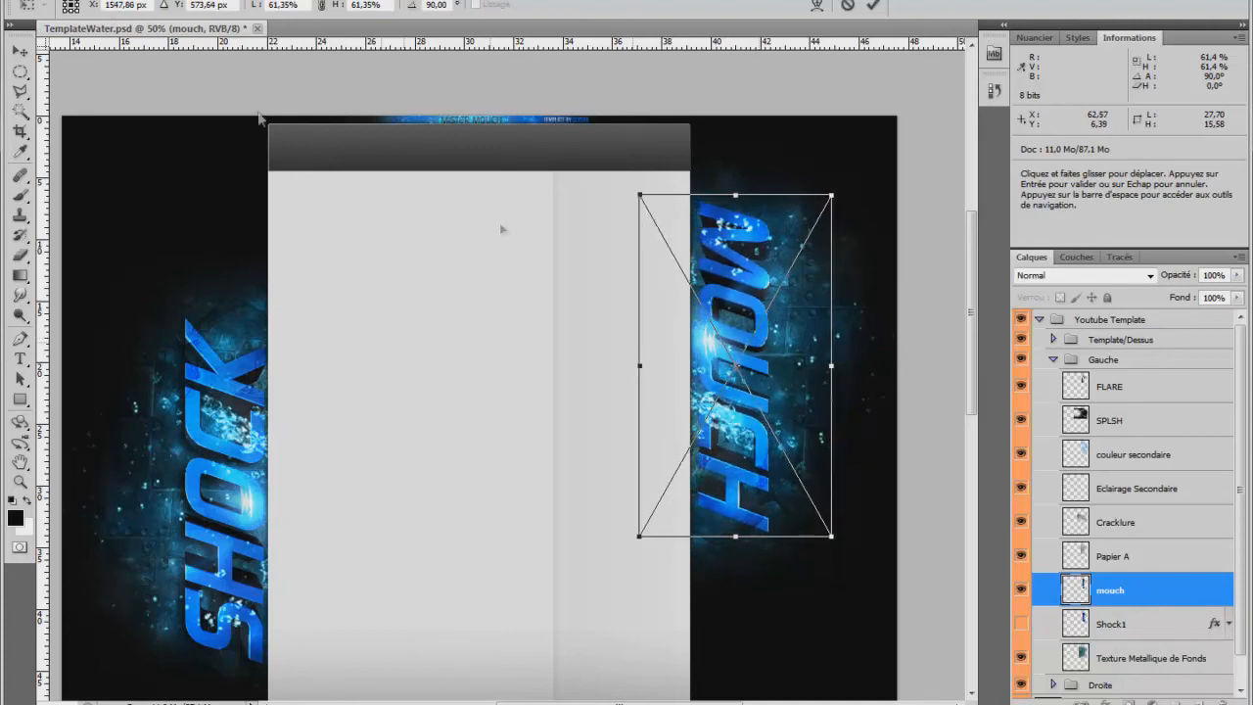
{"action": "left_click", "coordinate": [22, 51]}
{"action": "left_click", "coordinate": [532, 258]}
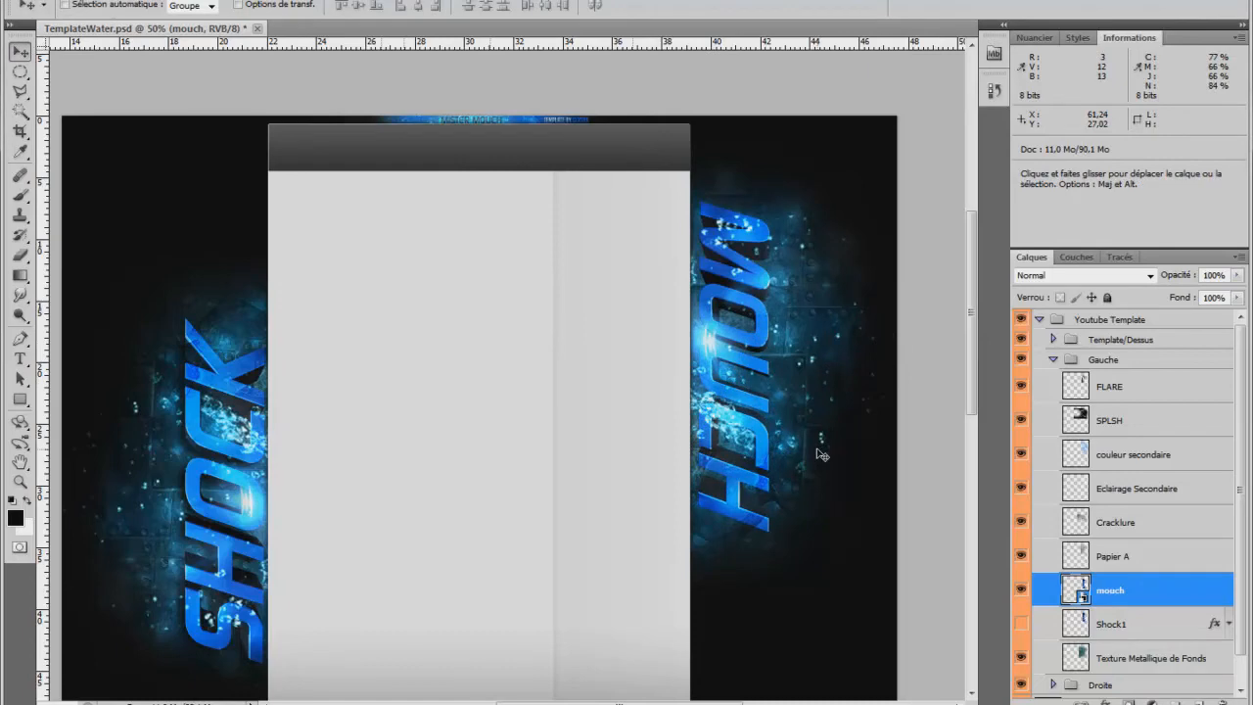
{"action": "right_click", "coordinate": [1139, 601]}
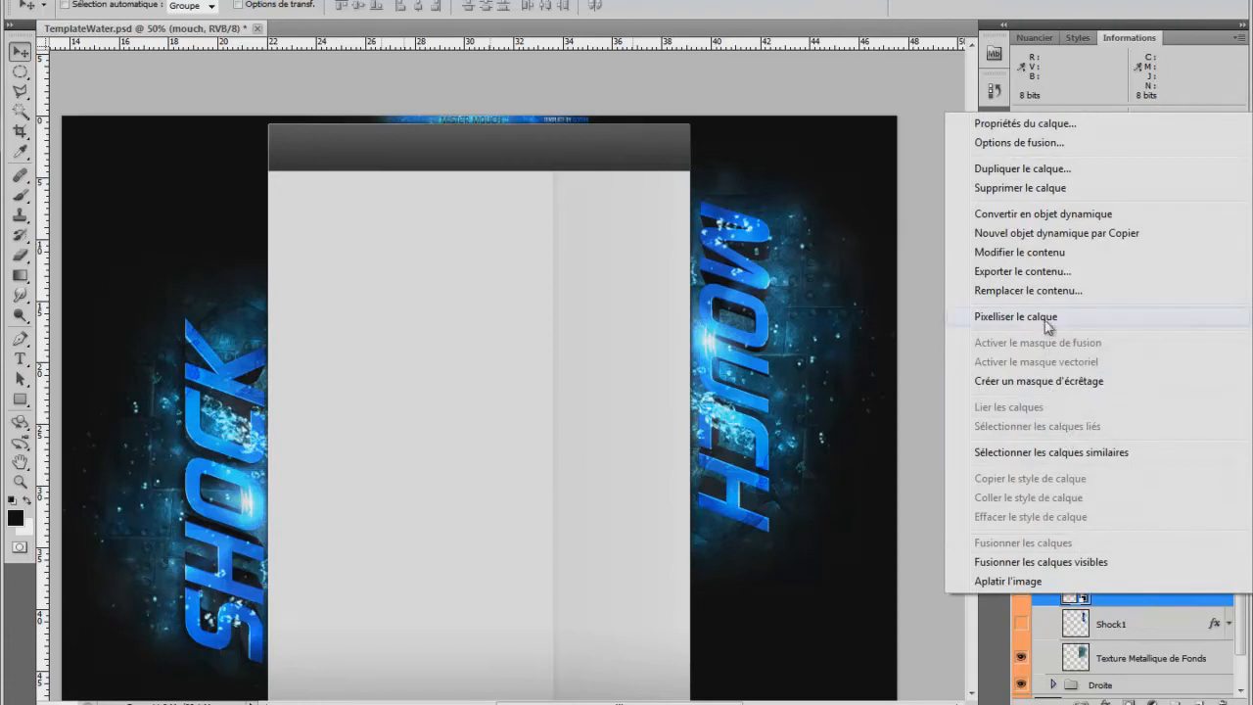
{"action": "left_click", "coordinate": [1045, 320]}
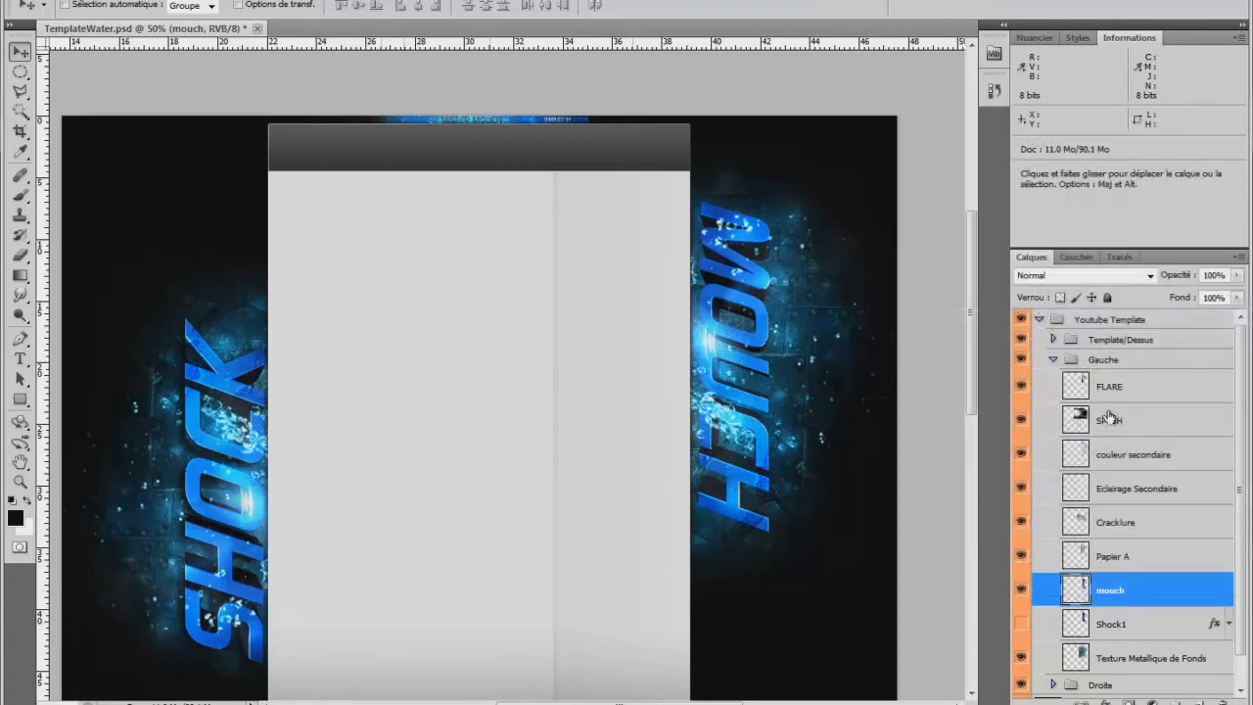
Check what the Eclairage Secondaire layer in the Gauche group affects by toggling its visibility.
{"action": "left_click", "coordinate": [1157, 491]}
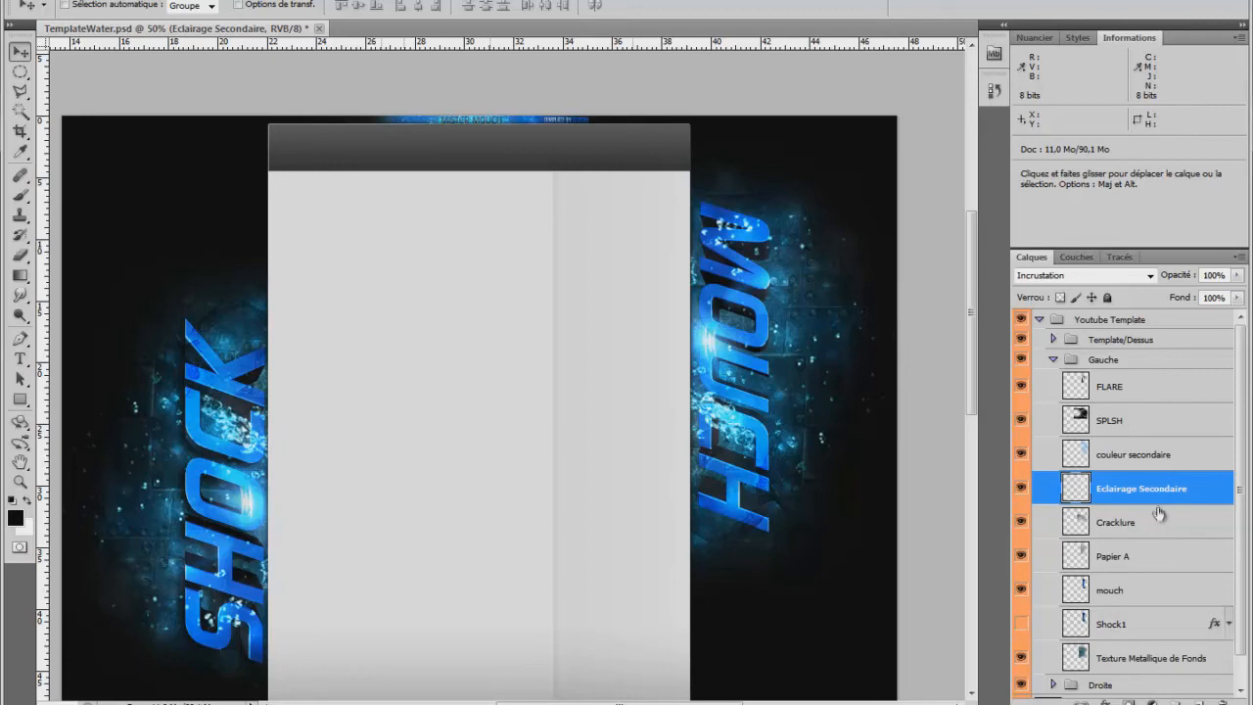
{"action": "left_click", "coordinate": [1023, 489]}
{"action": "left_click", "coordinate": [1023, 489]}
{"action": "left_click", "coordinate": [1104, 457]}
Identify the FLARE layer in the Gauche group and move its glow onto the letter O of the MOUCH text.
{"action": "left_click", "coordinate": [1102, 389]}
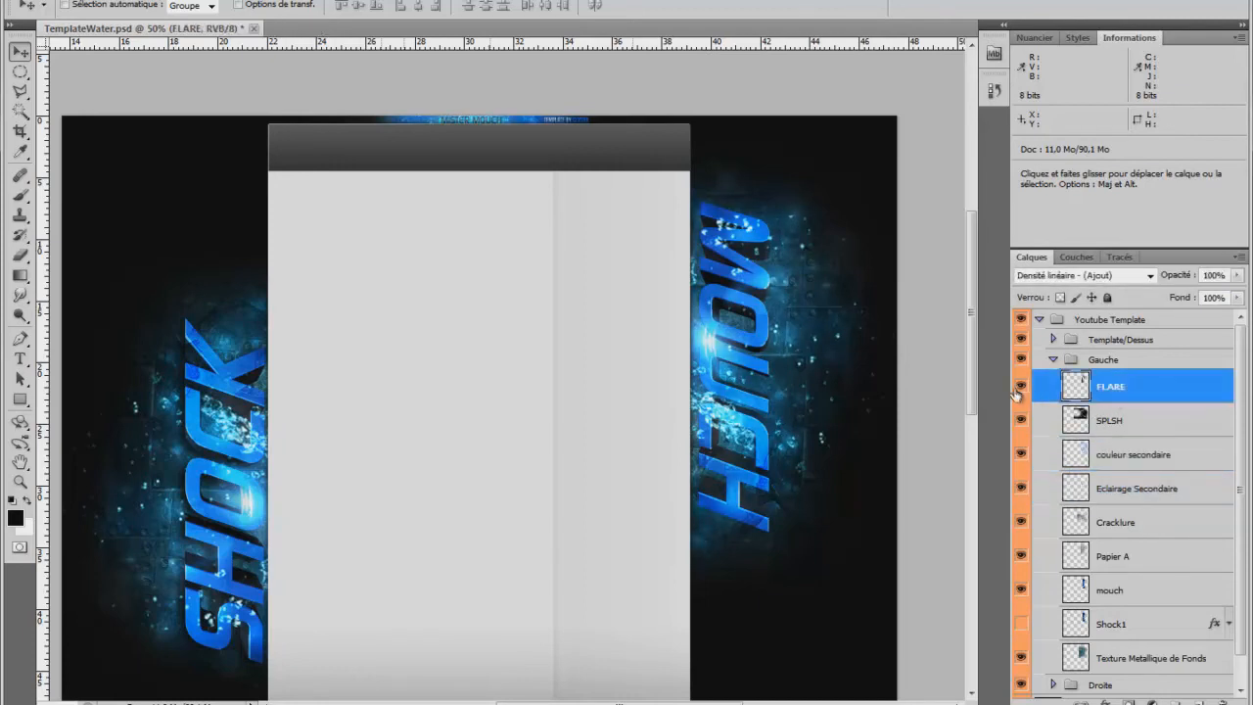
{"action": "left_click", "coordinate": [1022, 391]}
{"action": "left_click", "coordinate": [1021, 392]}
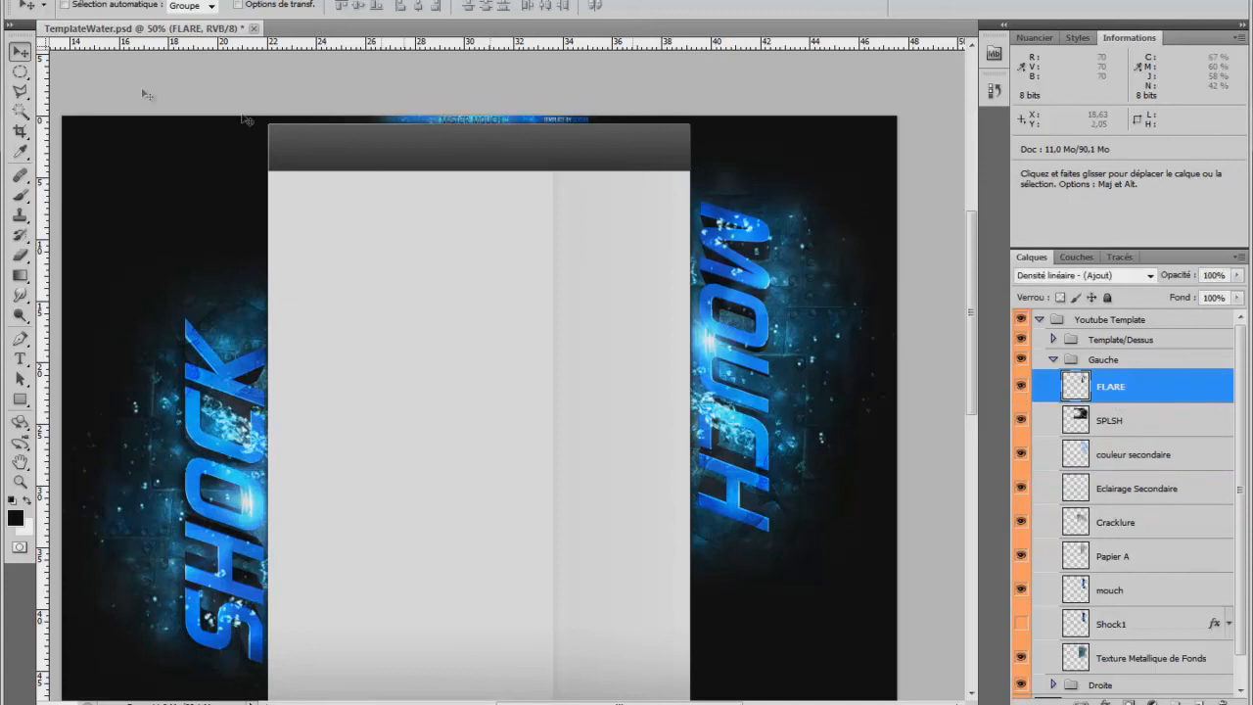
{"action": "left_click_drag", "start_coordinate": [712, 347], "coordinate": [717, 371]}
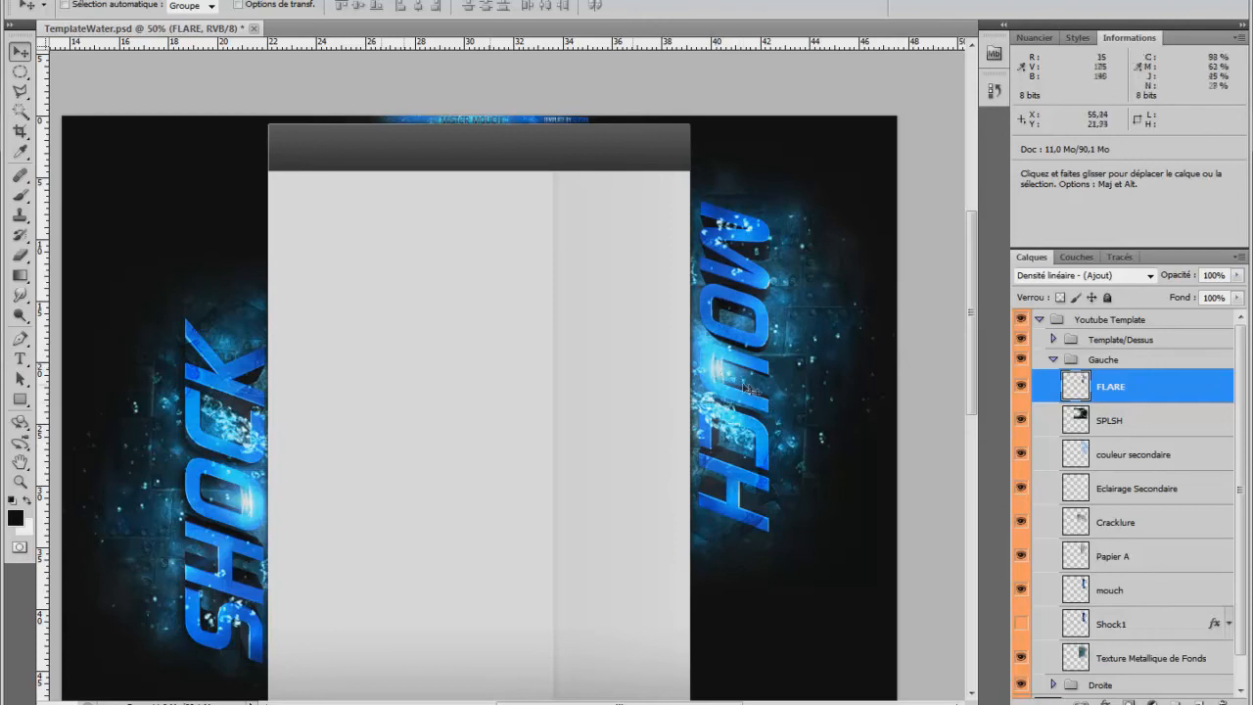
{"action": "left_click_drag", "start_coordinate": [724, 377], "coordinate": [717, 318]}
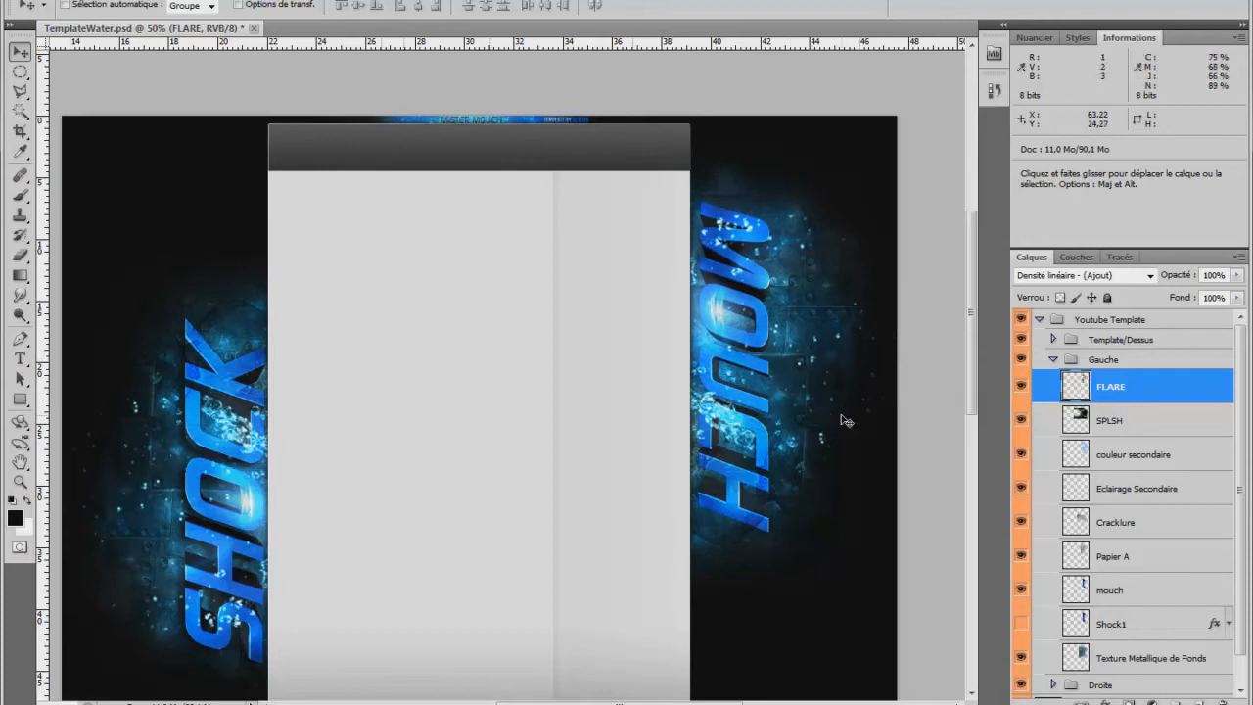
Scale the mouch layer to 105.85% and shift it slightly upward beside the central panel.
{"action": "left_click", "coordinate": [1128, 624]}
{"action": "left_click", "coordinate": [1115, 593]}
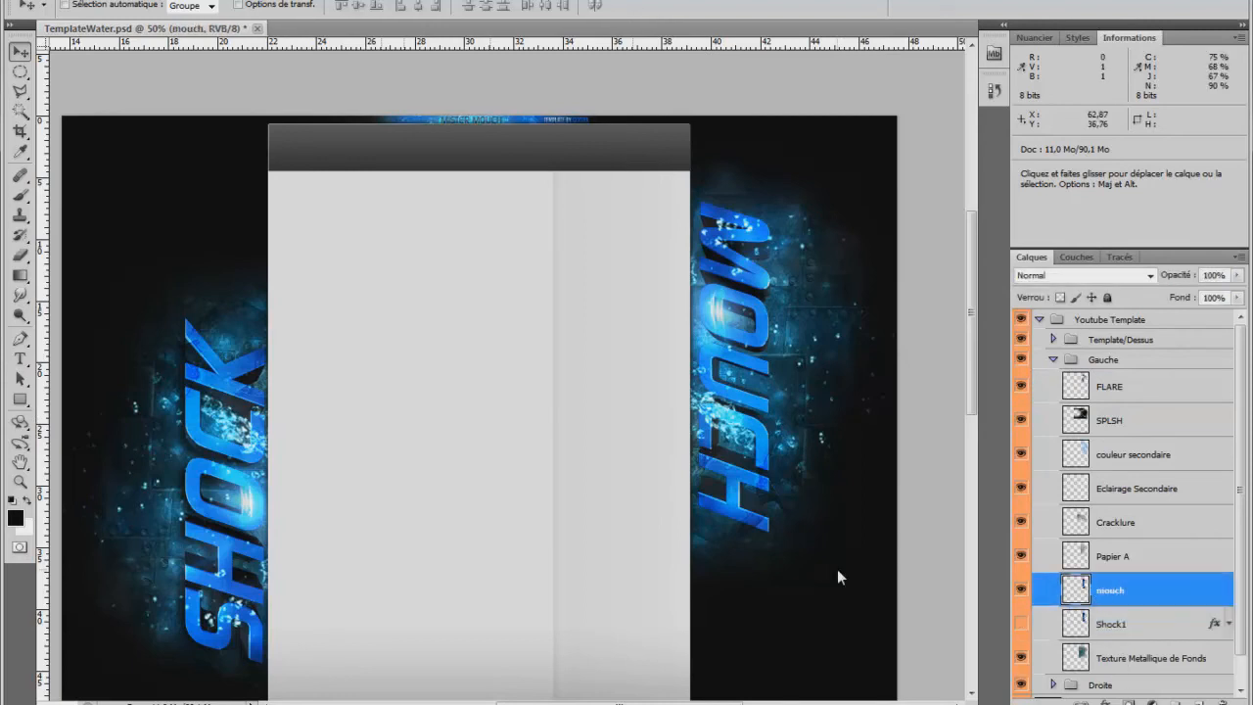
{"action": "key", "text": "ctrl+t"}
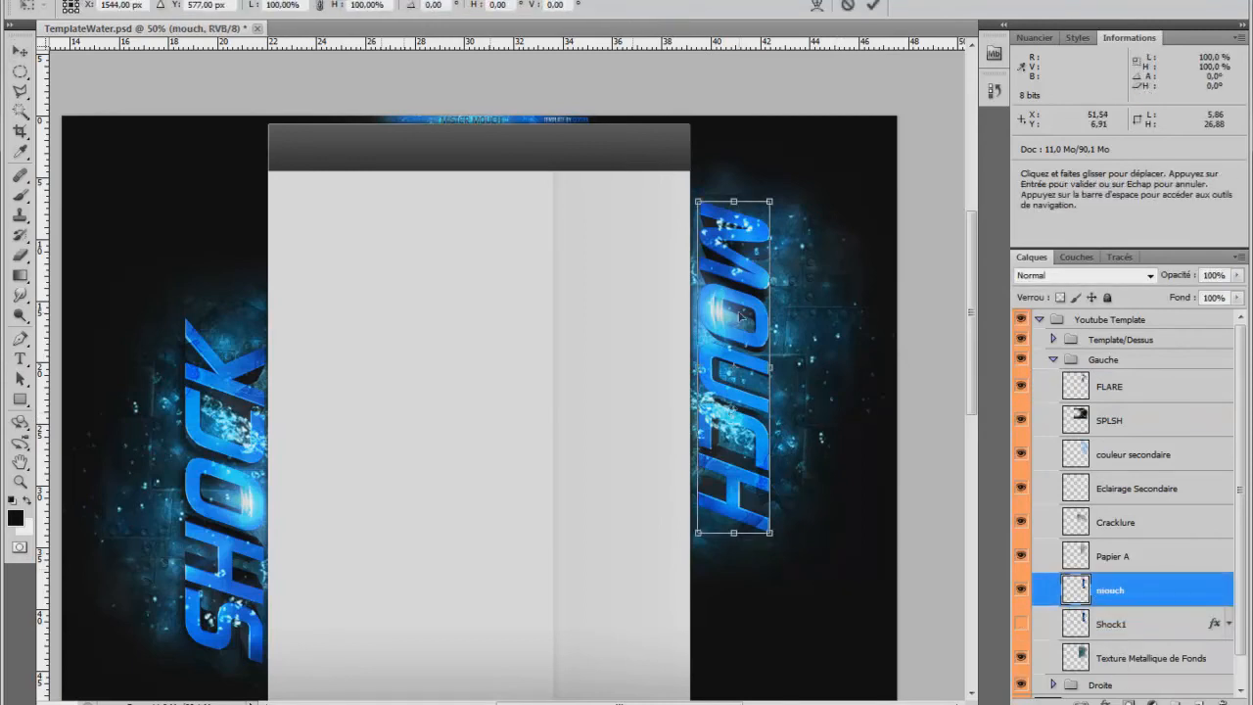
{"action": "left_click_drag", "start_coordinate": [782, 546], "coordinate": [791, 558]}
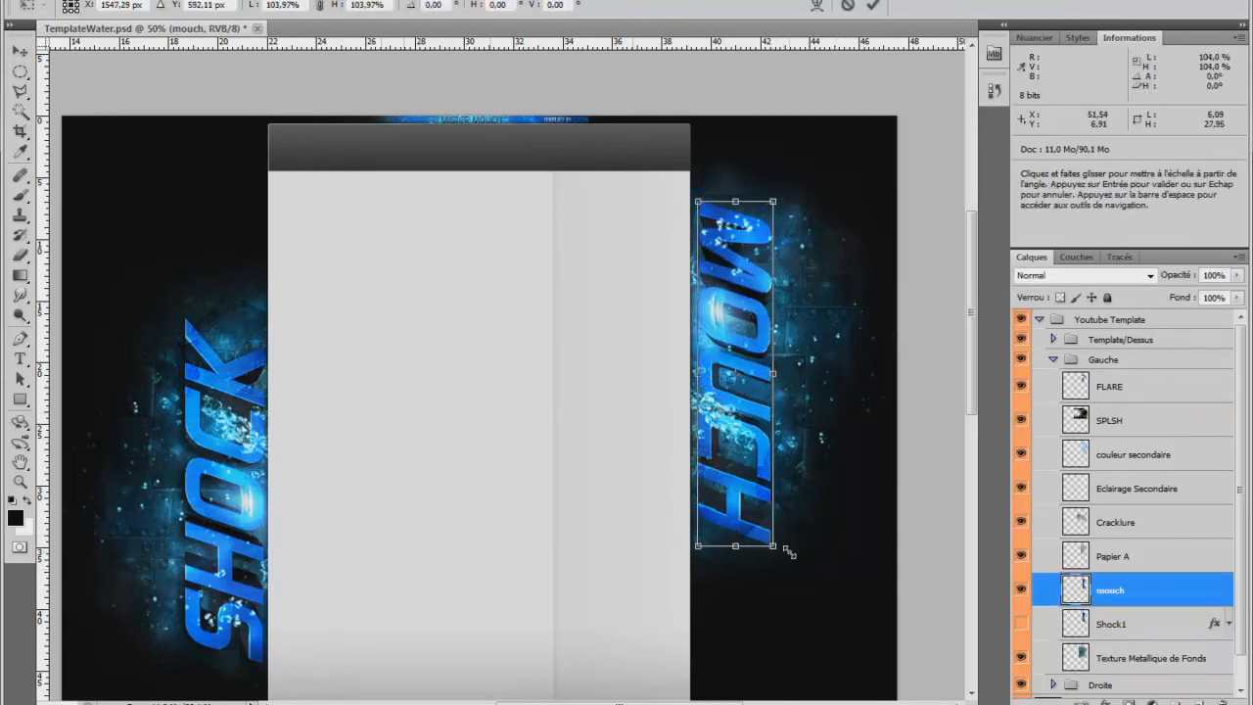
{"action": "left_click", "coordinate": [23, 49]}
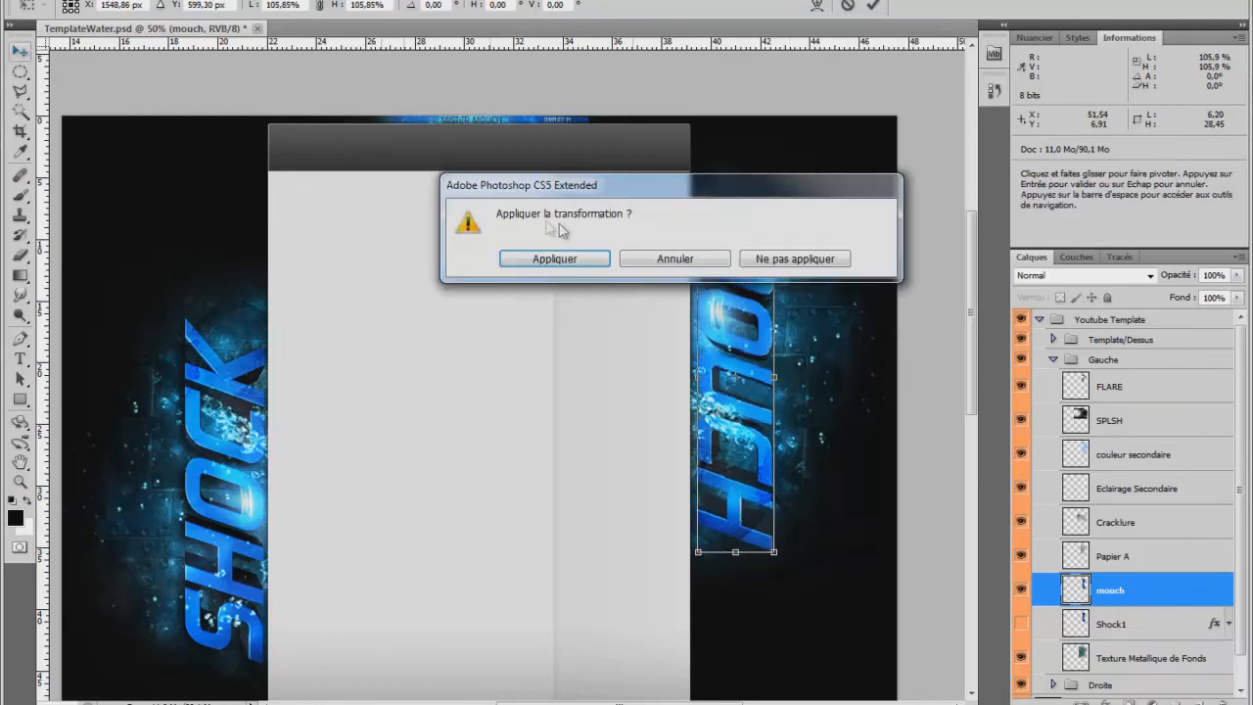
{"action": "left_click", "coordinate": [551, 255]}
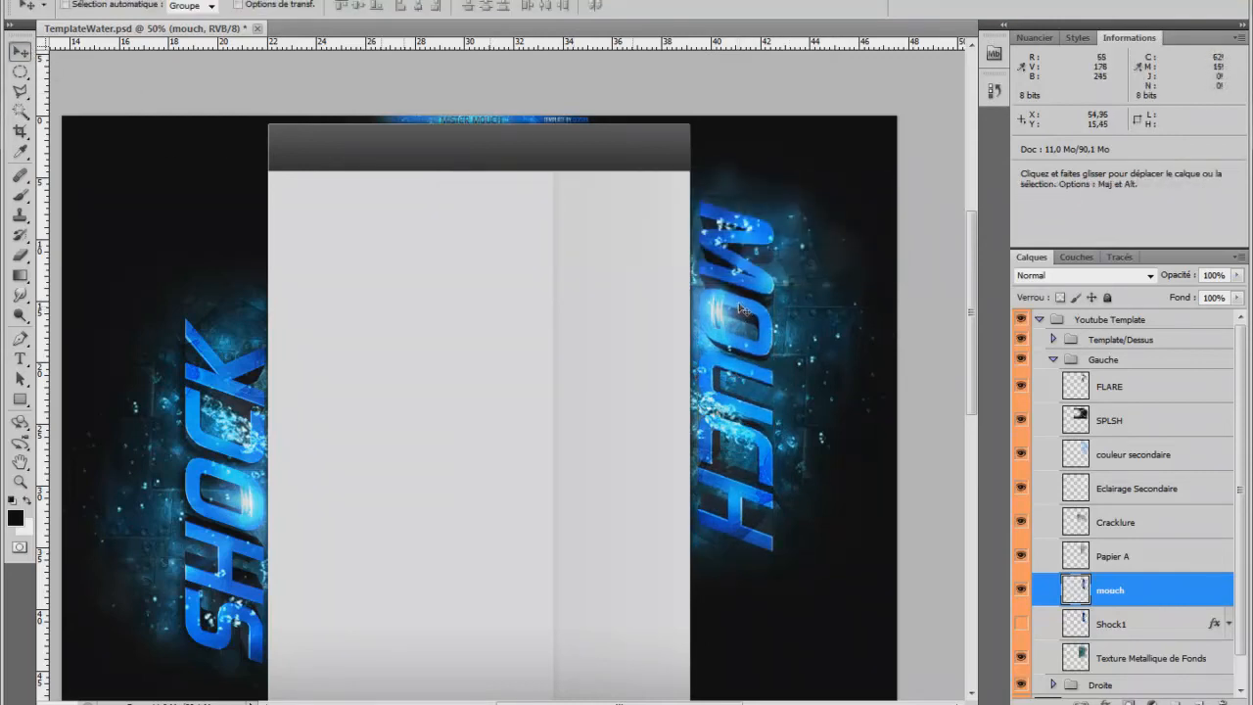
{"action": "left_click_drag", "start_coordinate": [740, 308], "coordinate": [740, 306]}
{"action": "key", "text": "Right"}
{"action": "key", "text": "Right"}
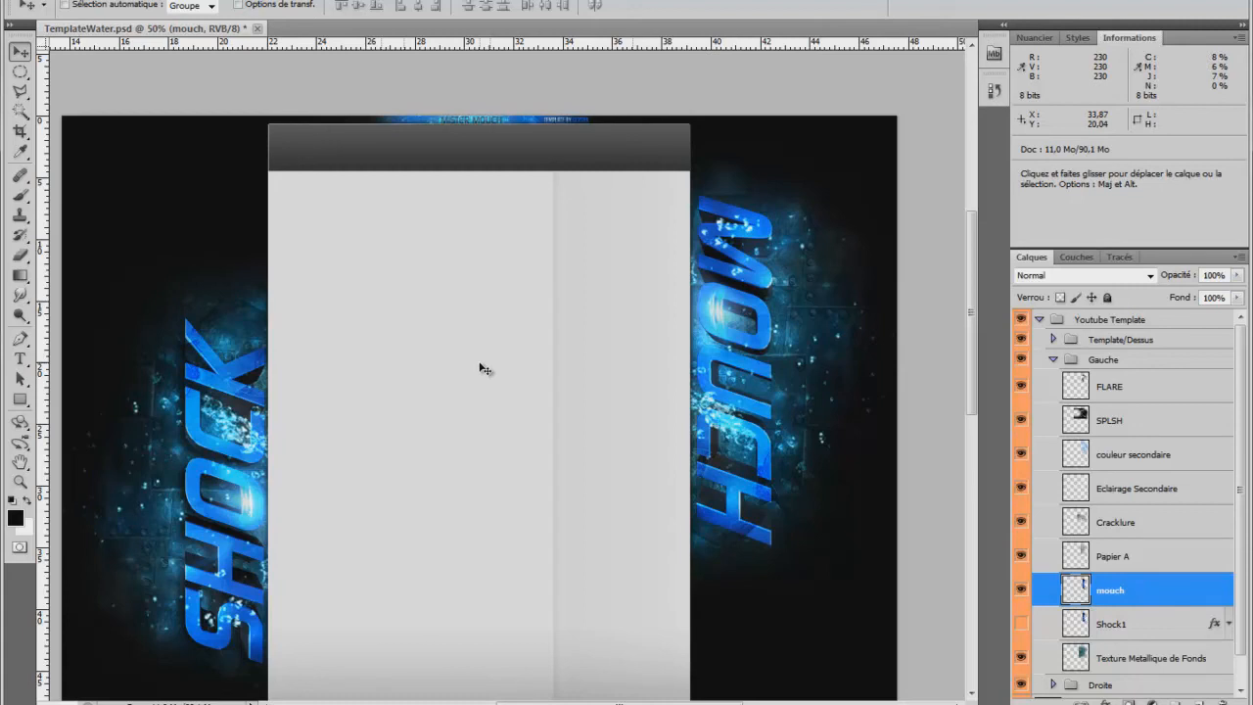
Collapse the Gauche group and briefly expand the Droite group to view its layers.
{"action": "left_click", "coordinate": [1055, 361]}
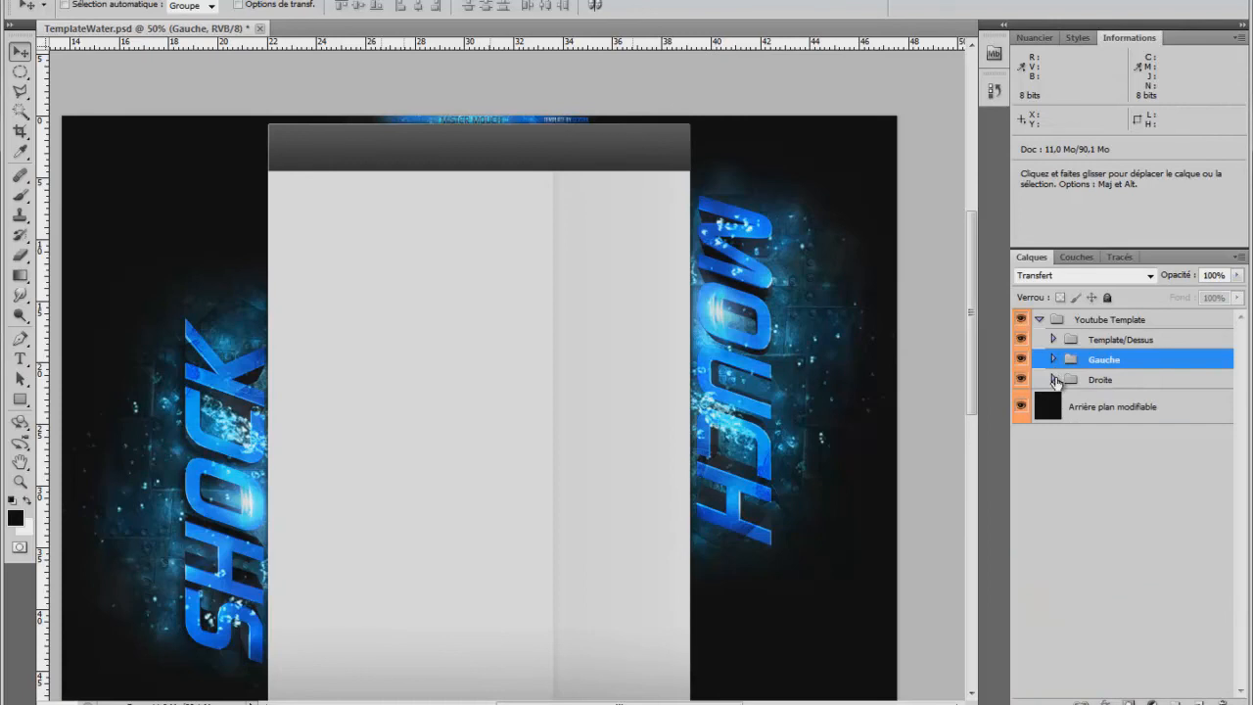
{"action": "left_click", "coordinate": [1053, 378]}
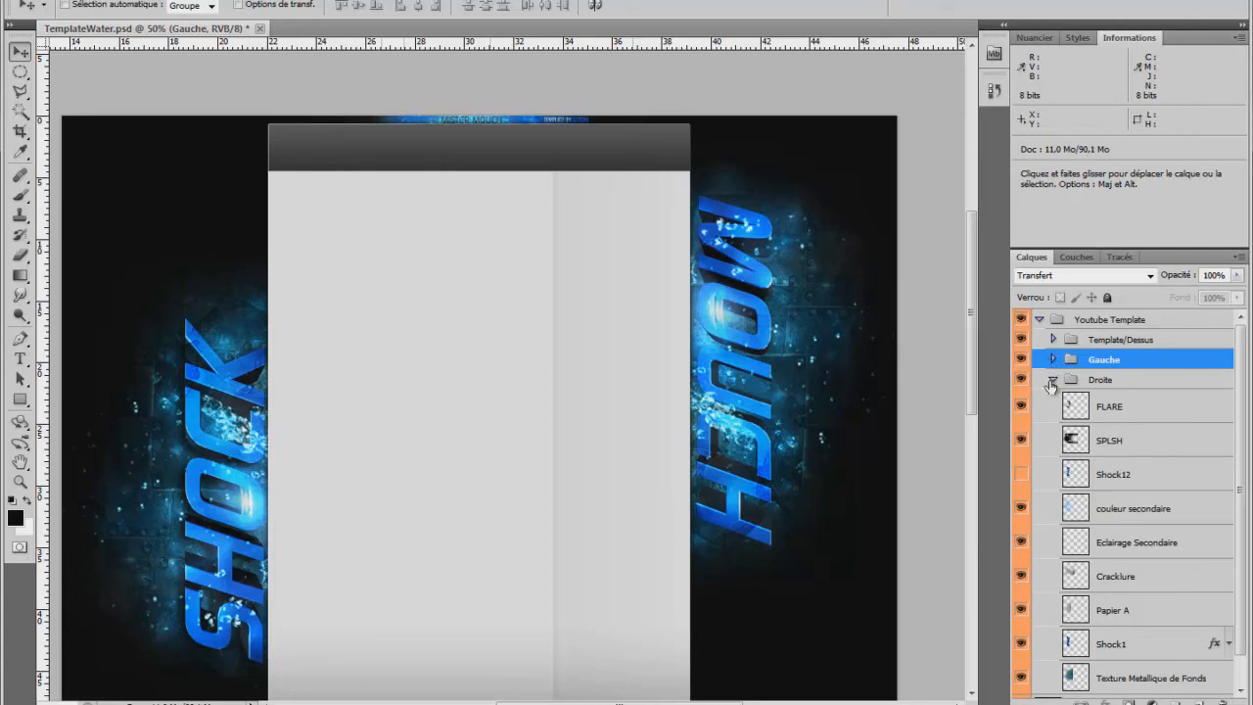
{"action": "left_click", "coordinate": [1054, 379]}
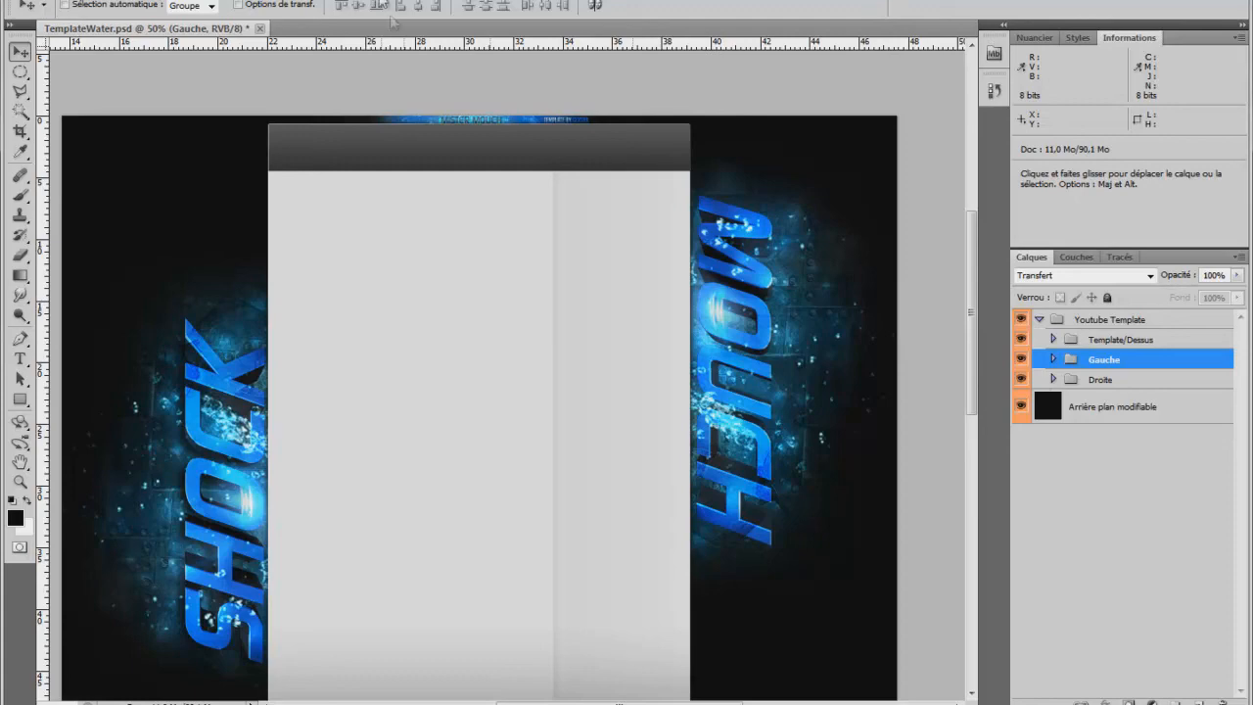
Examine the whole template at 25%, 33.3% and 50% zoom, comparing the SHOCK and MOUCH side texts.
{"action": "left_click", "coordinate": [19, 480]}
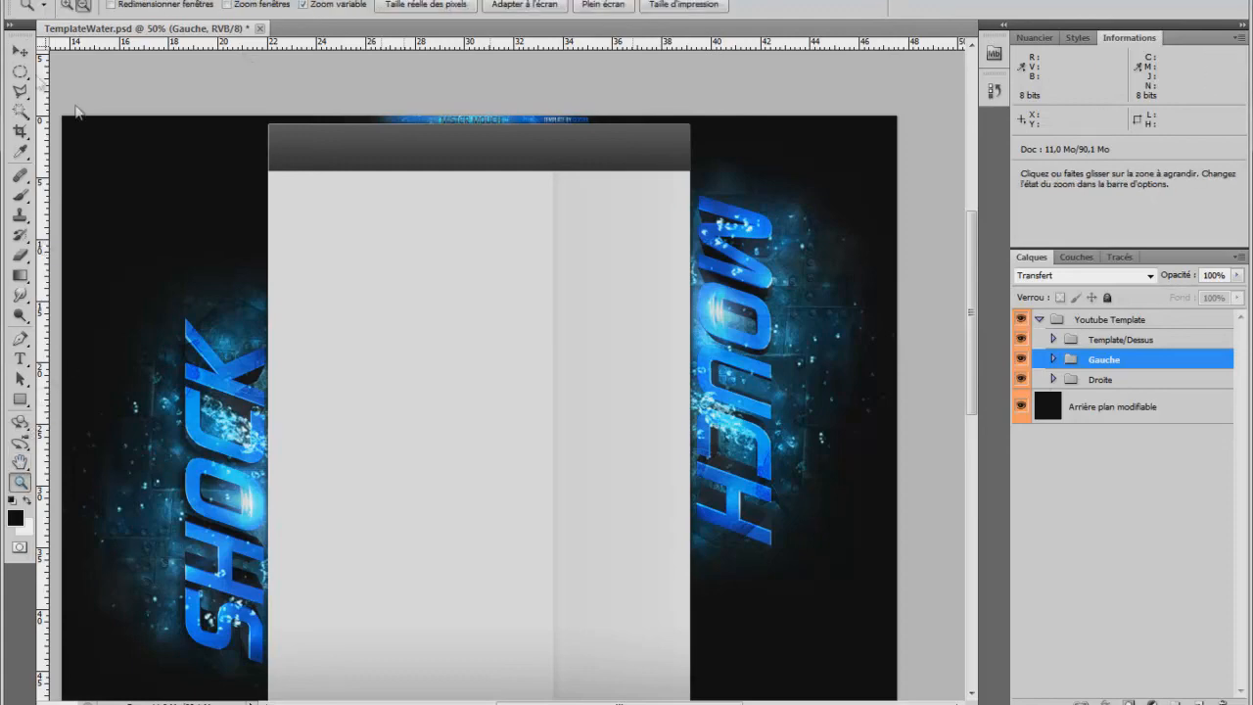
{"action": "left_click", "coordinate": [447, 224]}
{"action": "left_click", "coordinate": [448, 224]}
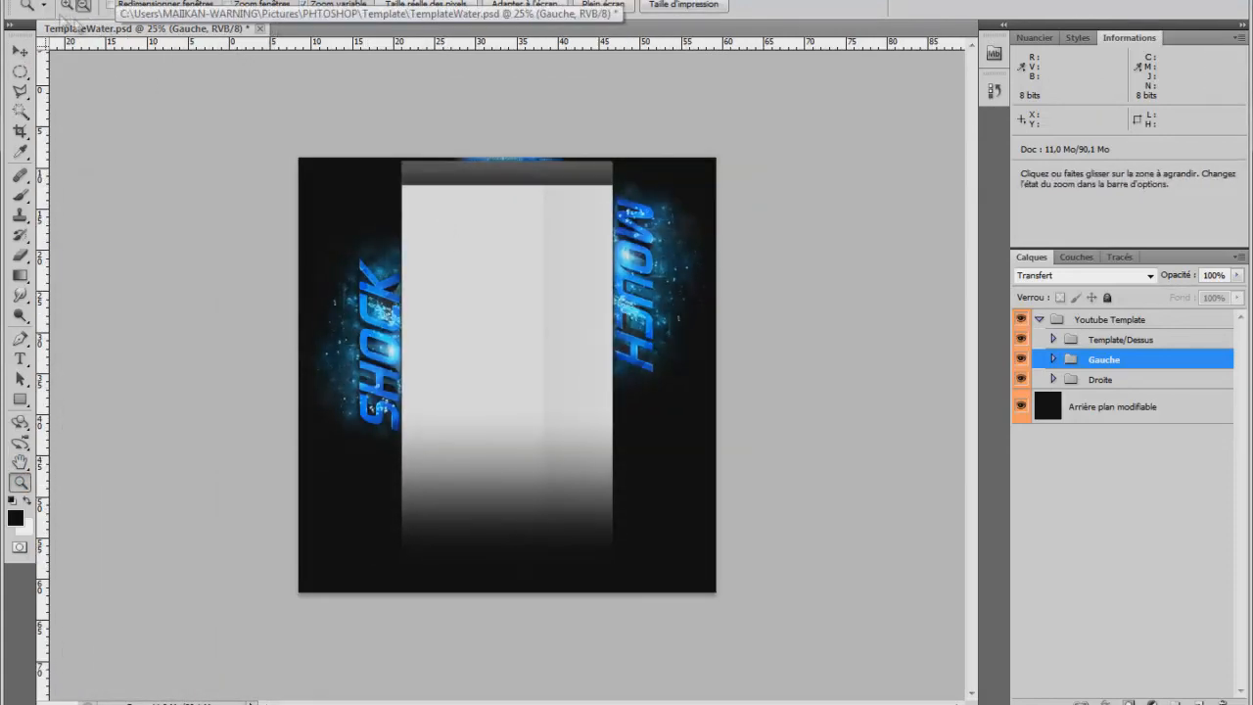
{"action": "left_click", "coordinate": [499, 160]}
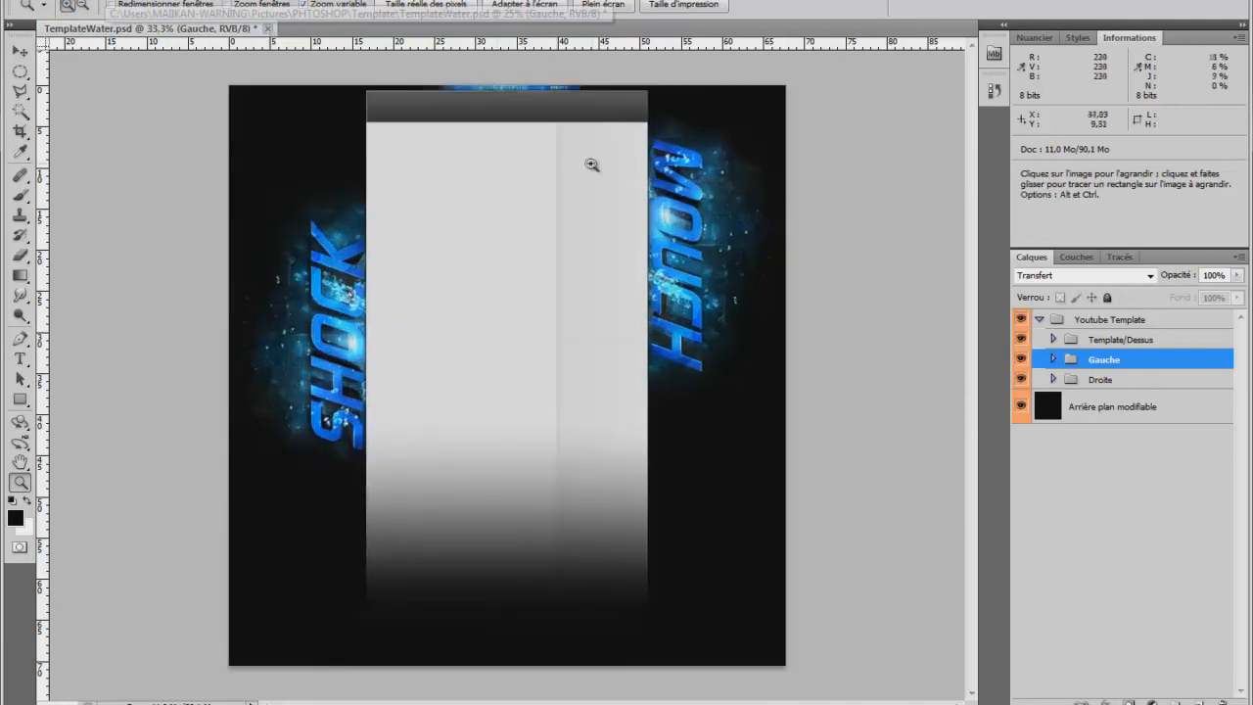
{"action": "left_click", "coordinate": [502, 134]}
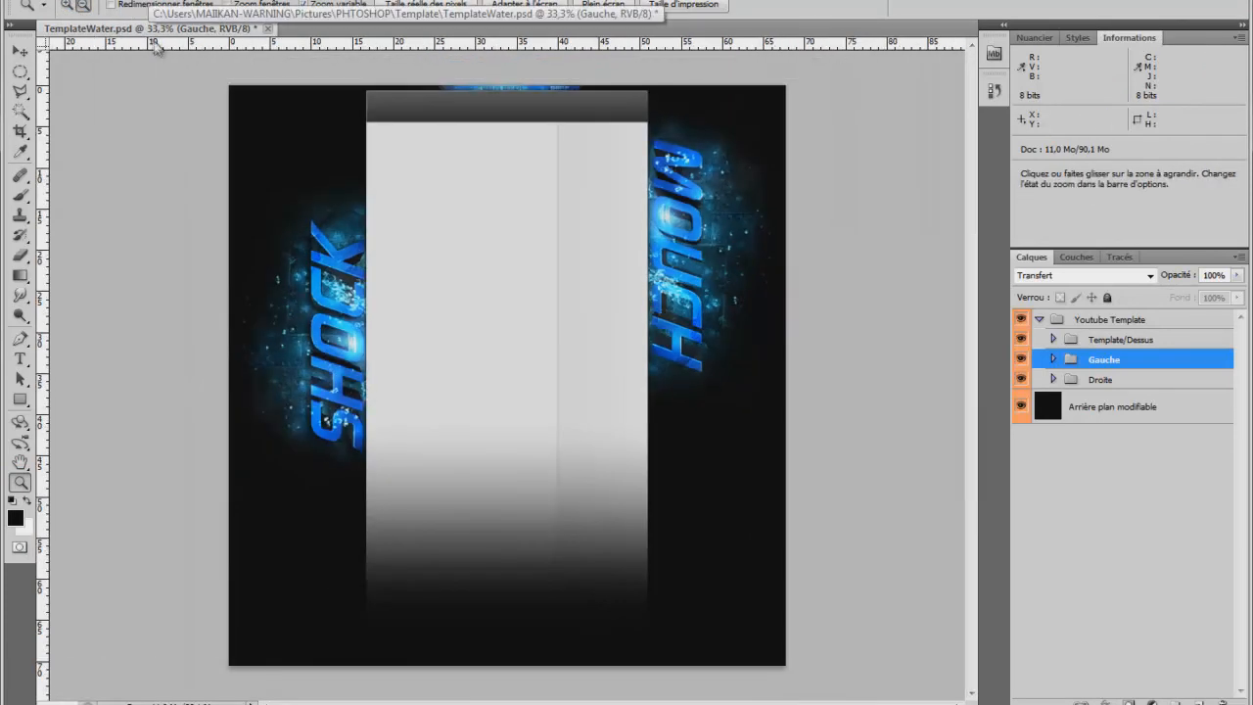
{"action": "left_click", "coordinate": [66, 5]}
{"action": "left_click", "coordinate": [597, 175]}
{"action": "scroll", "coordinate": [769, 284], "scroll_direction": "up", "scroll_amount": 3}
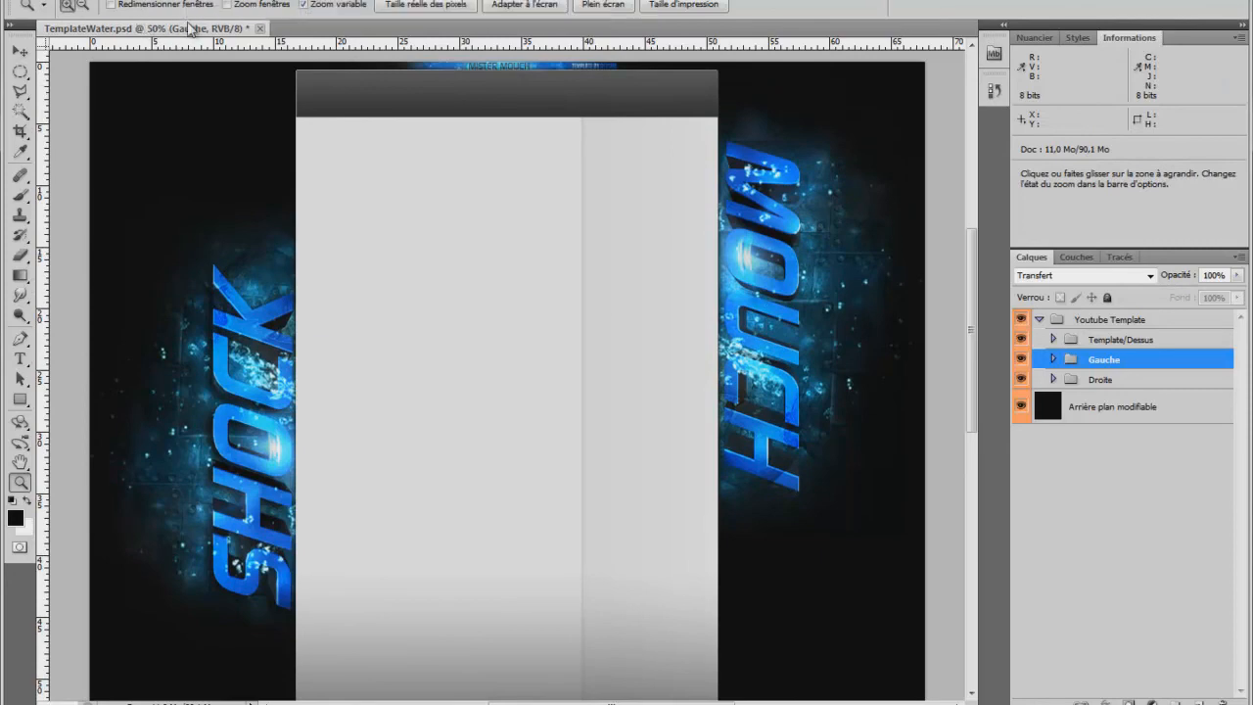
{"action": "left_click", "coordinate": [360, 96]}
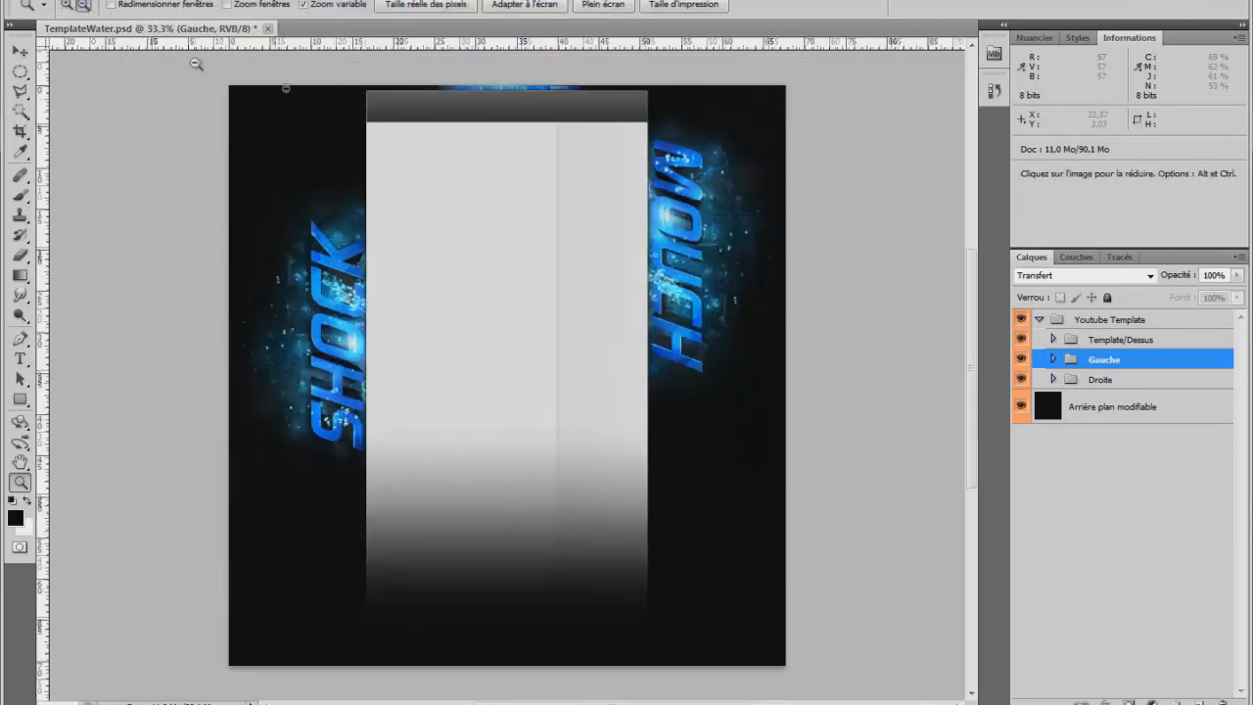
{"action": "left_click", "coordinate": [67, 5]}
{"action": "left_click", "coordinate": [566, 141]}
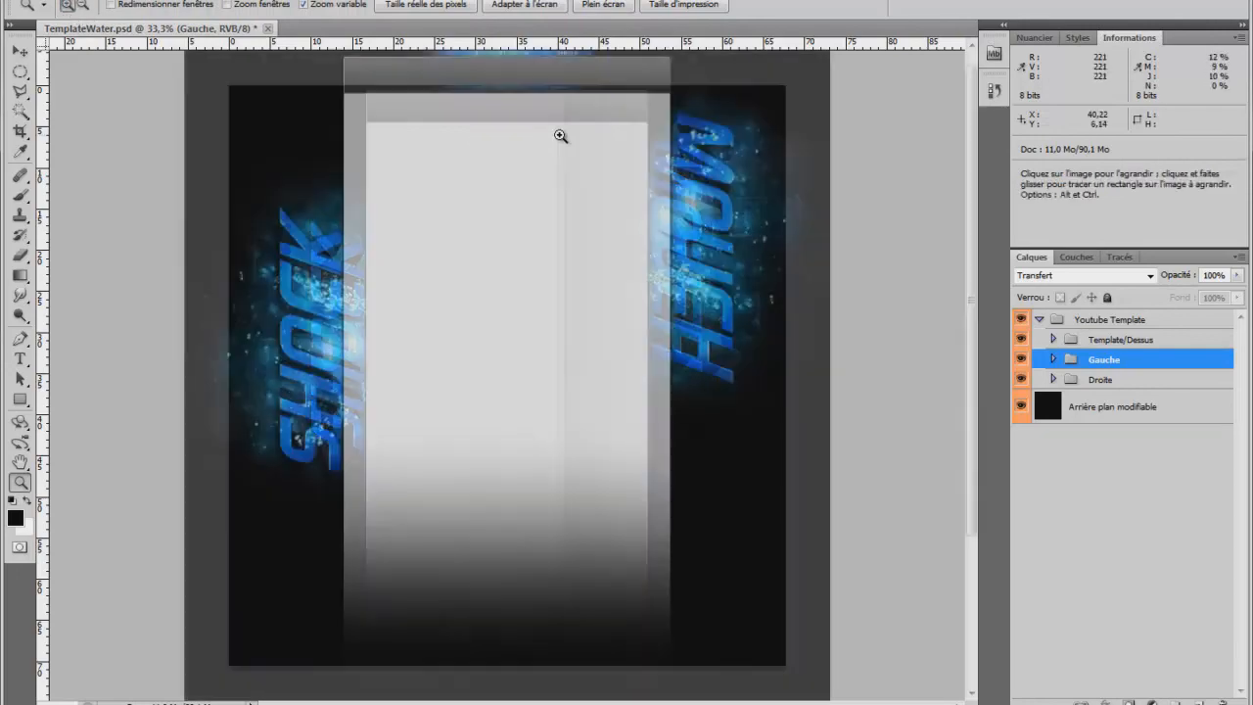
{"action": "left_click", "coordinate": [83, 5]}
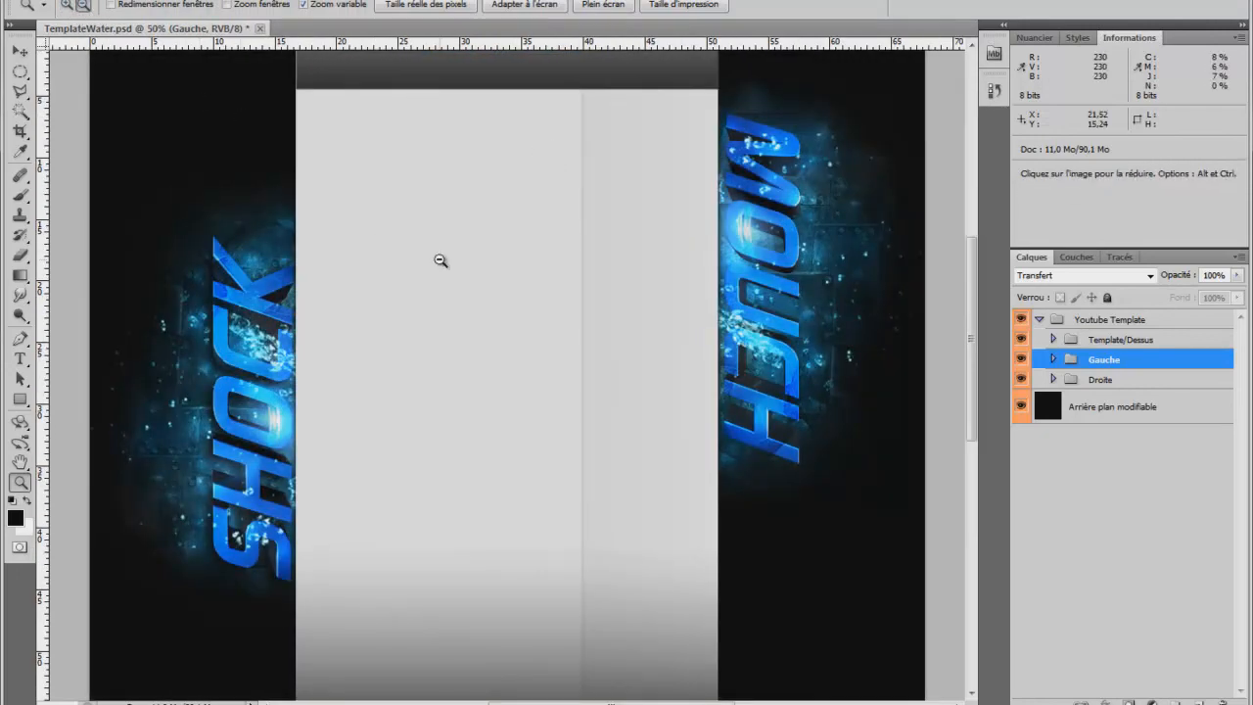
{"action": "left_click", "coordinate": [440, 261]}
{"action": "left_click", "coordinate": [390, 226]}
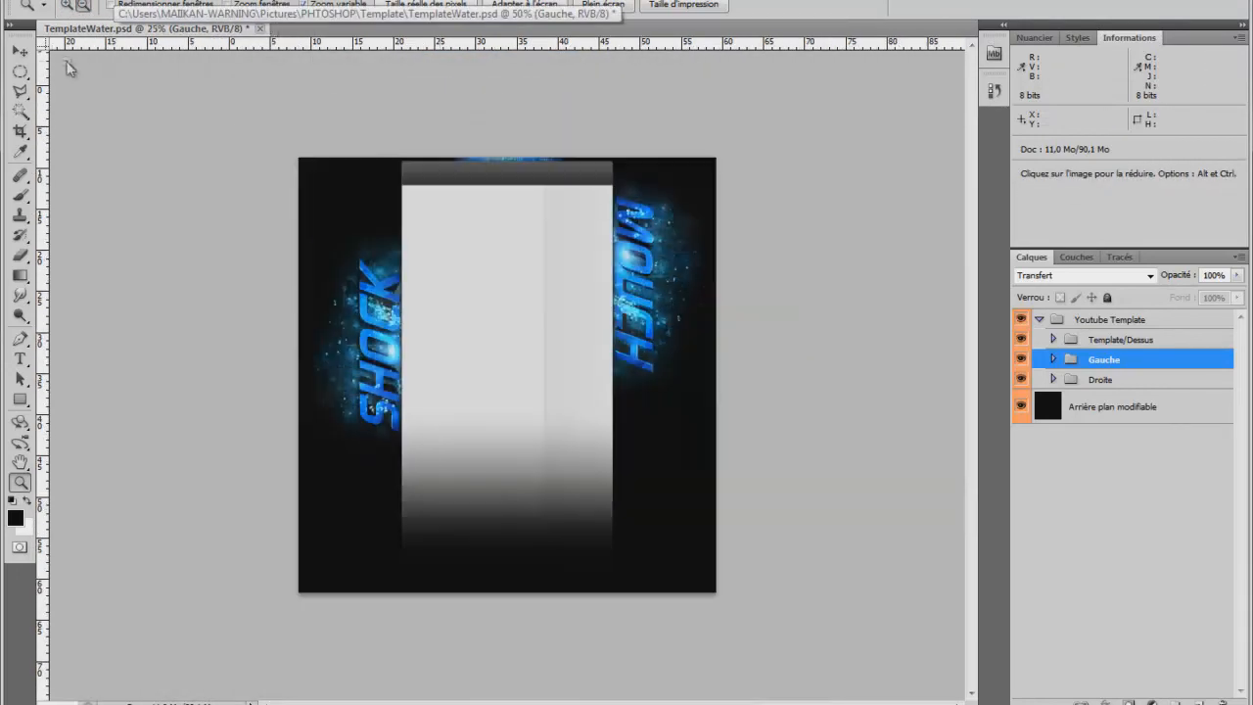
{"action": "left_click", "coordinate": [66, 5]}
{"action": "left_click", "coordinate": [432, 200]}
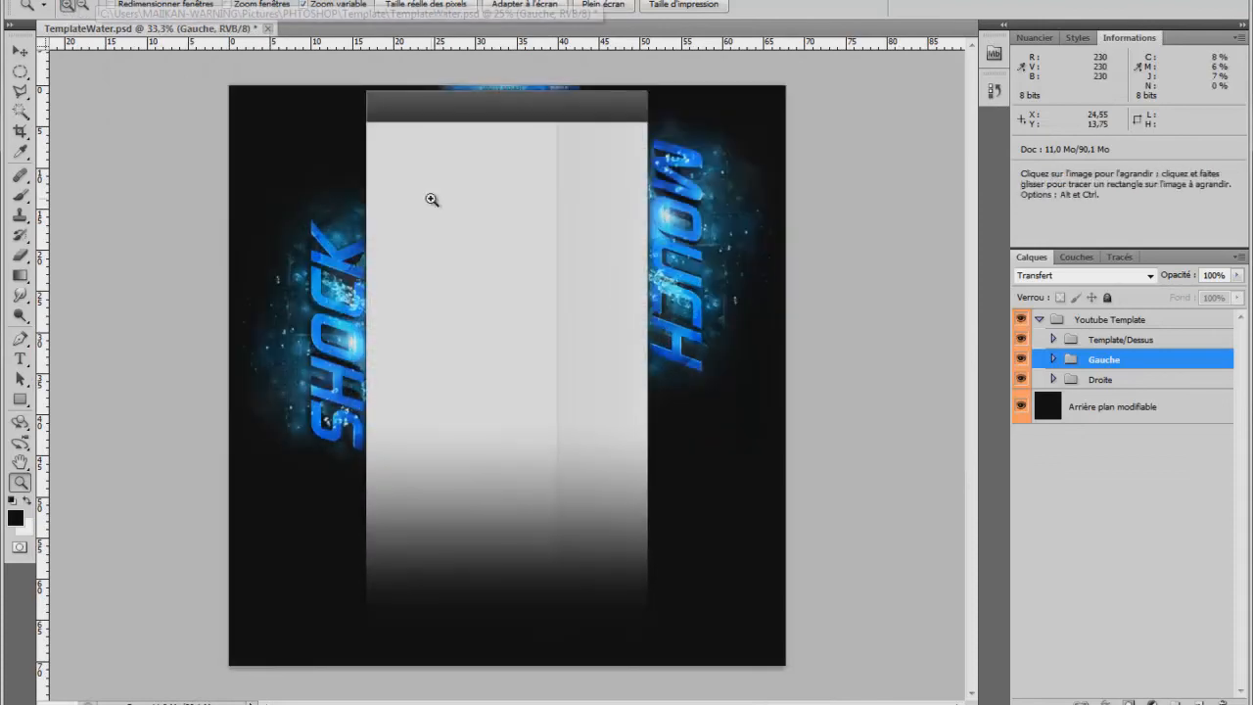